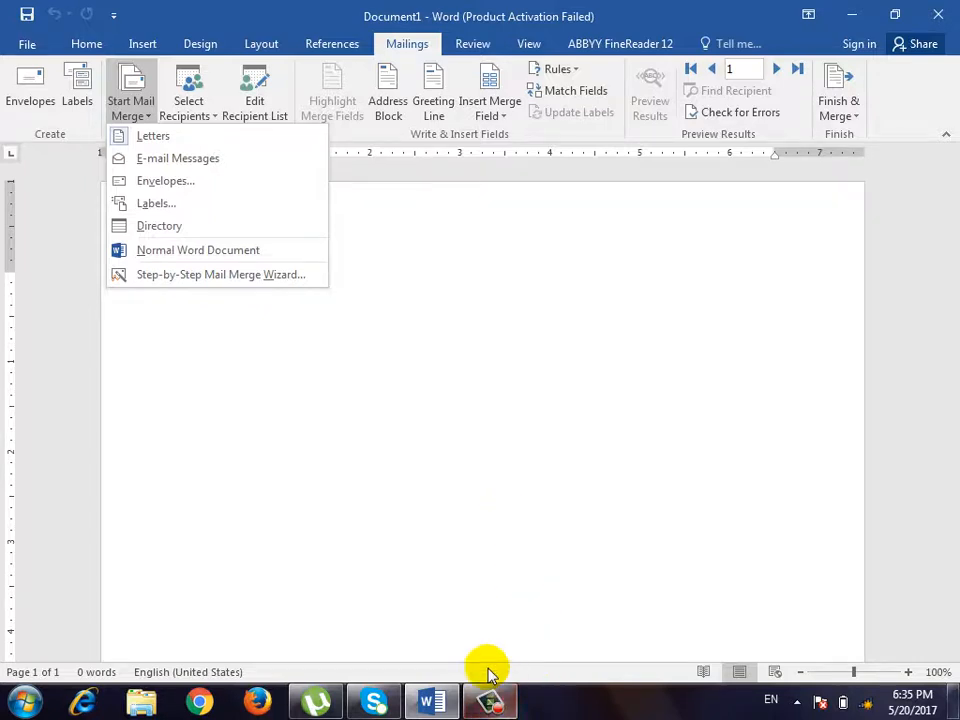
- Start the Step-by-Step Mail Merge Wizard for the blank document and advance to the recipient selection stage
left_click(489, 702)
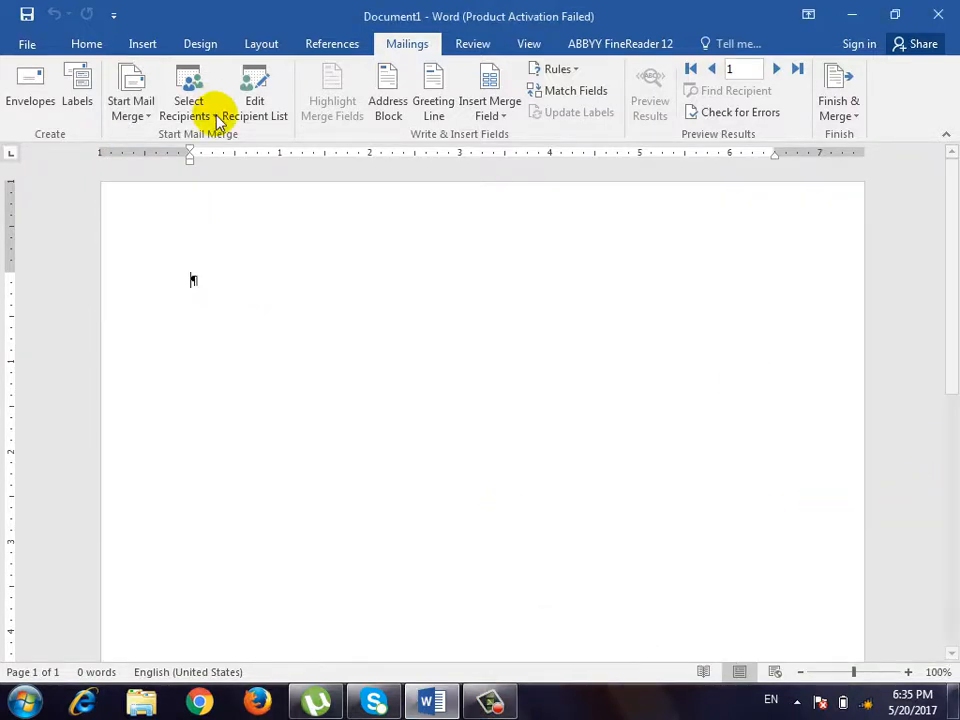
left_click(130, 110)
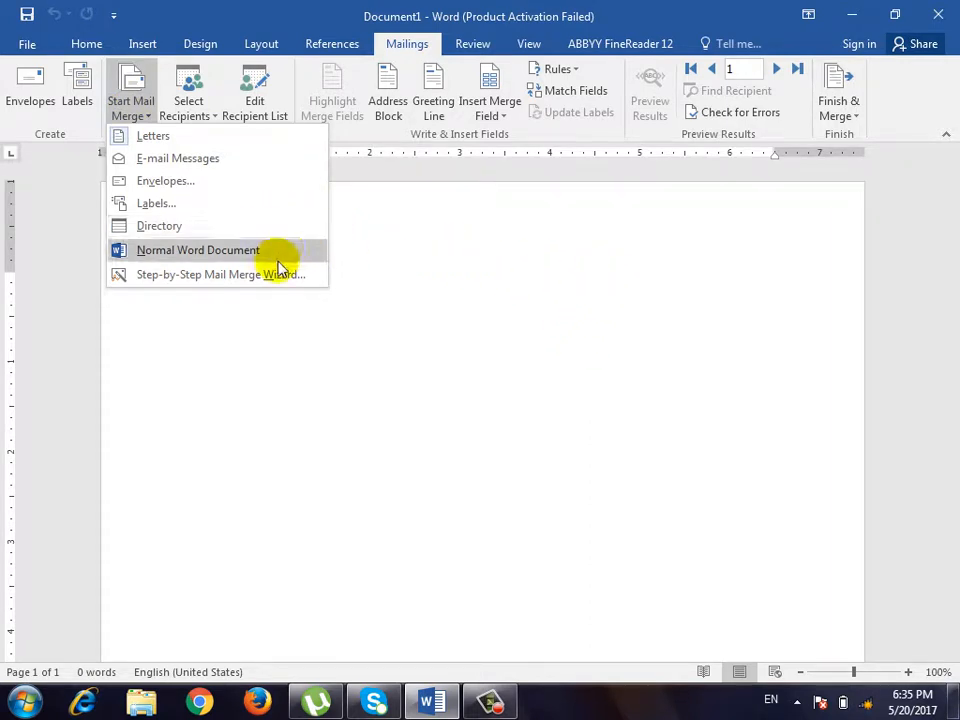
left_click(251, 228)
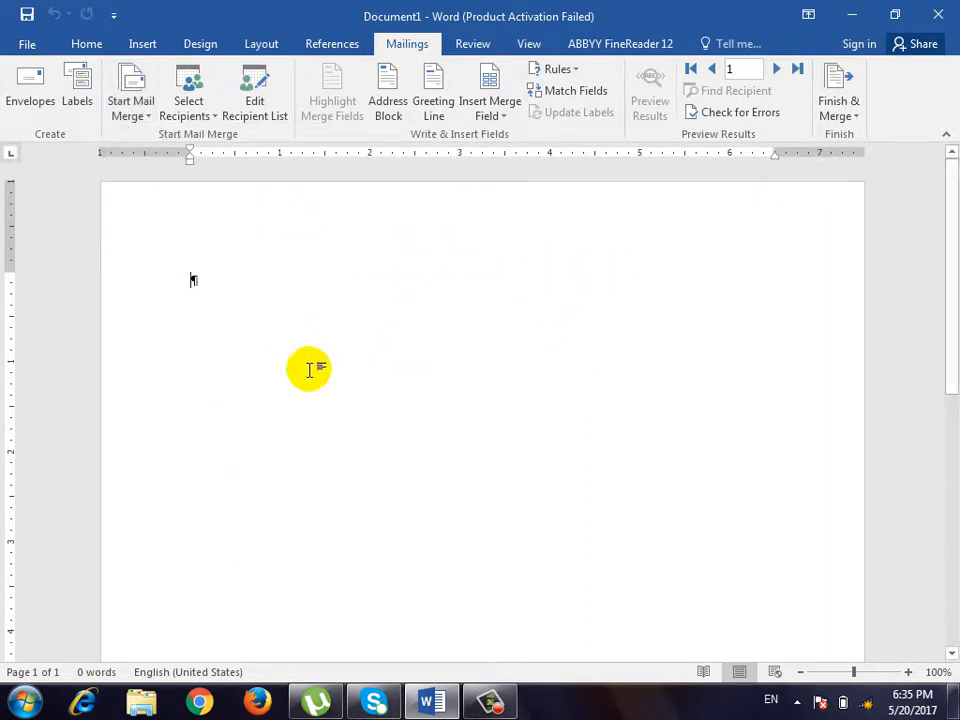
left_click(128, 104)
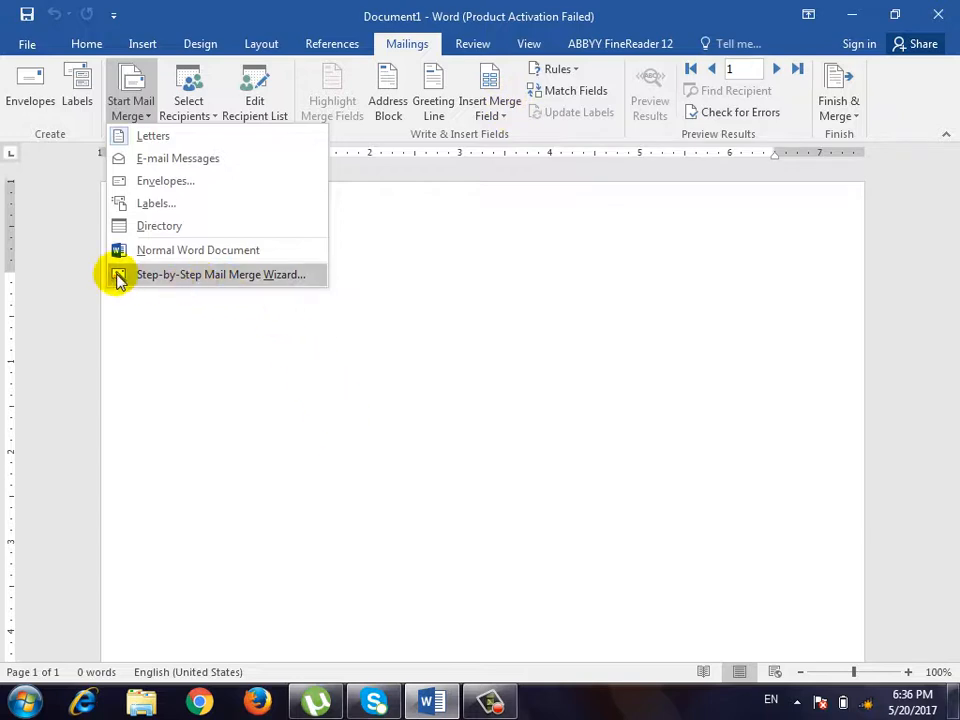
left_click(172, 279)
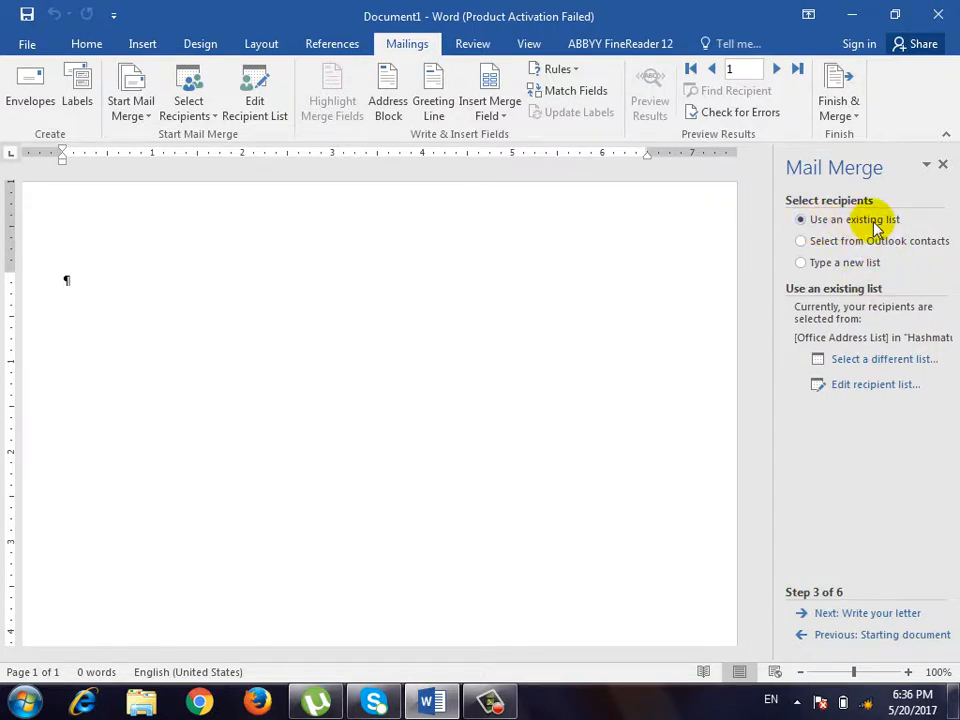
left_click(820, 265)
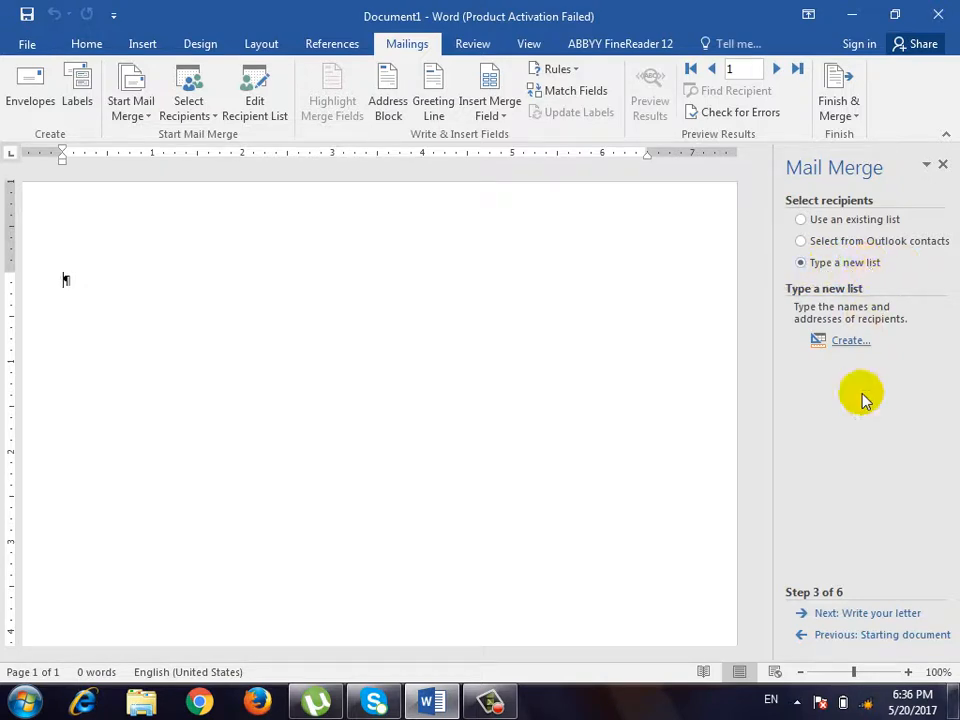
left_click(853, 344)
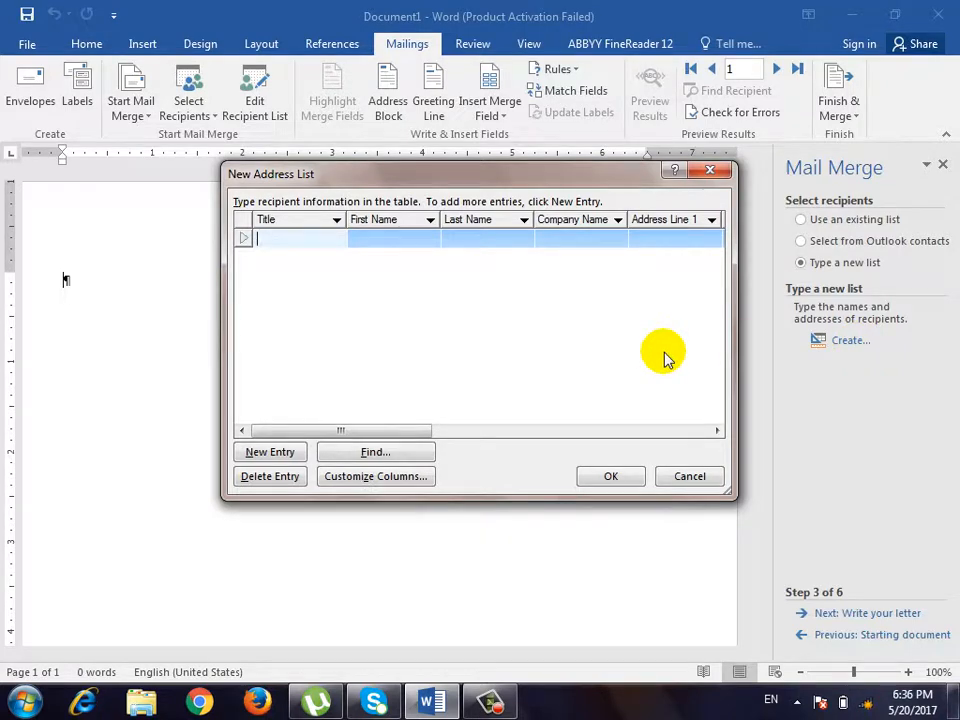
left_click(403, 475)
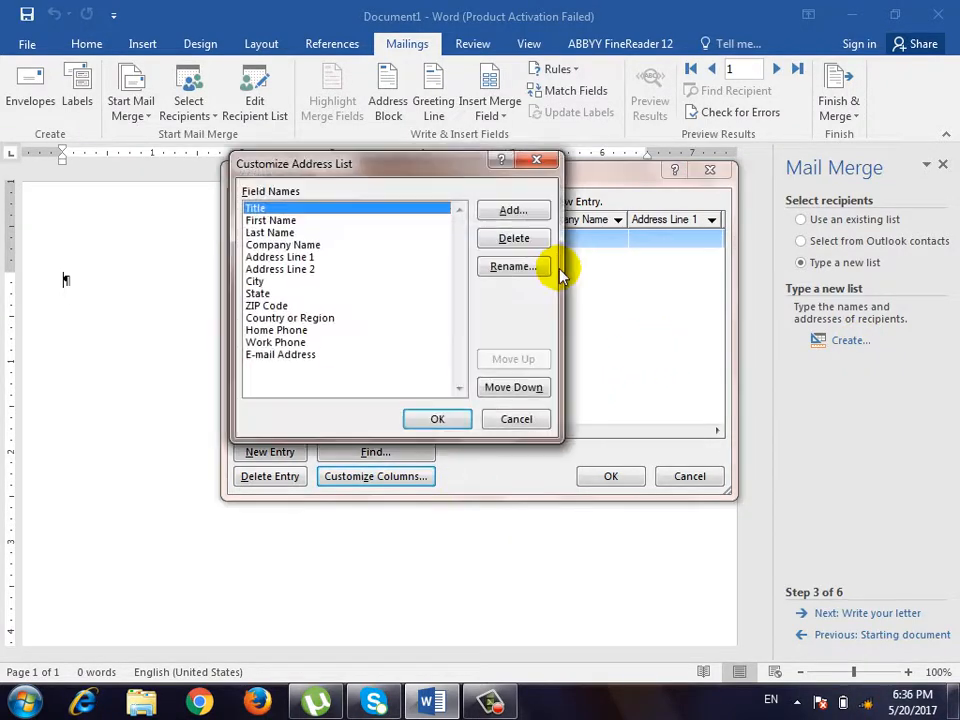
left_click(516, 420)
left_click(660, 478)
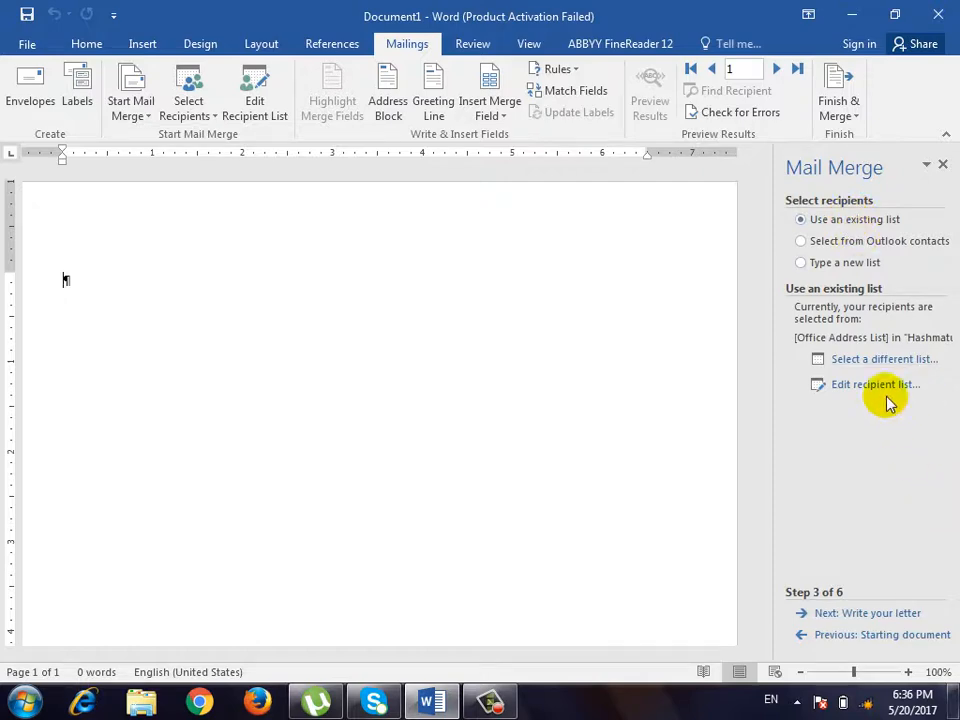
- Load the database listed directly above "my list" in My Data Sources as the existing recipient list, keeping all recipients included
left_click(884, 362)
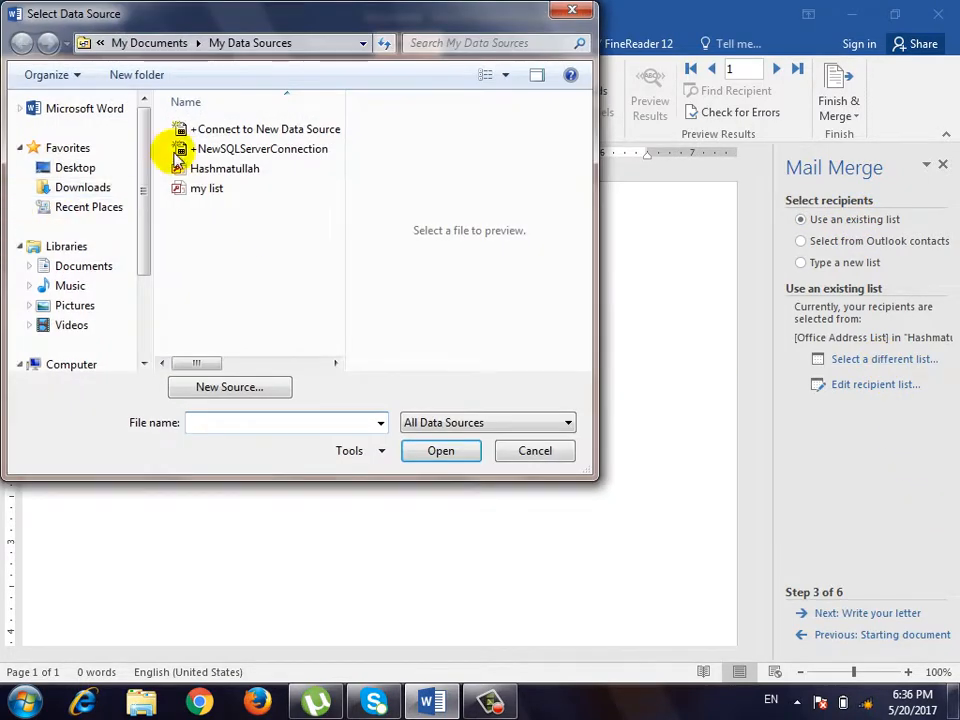
double_click(210, 169)
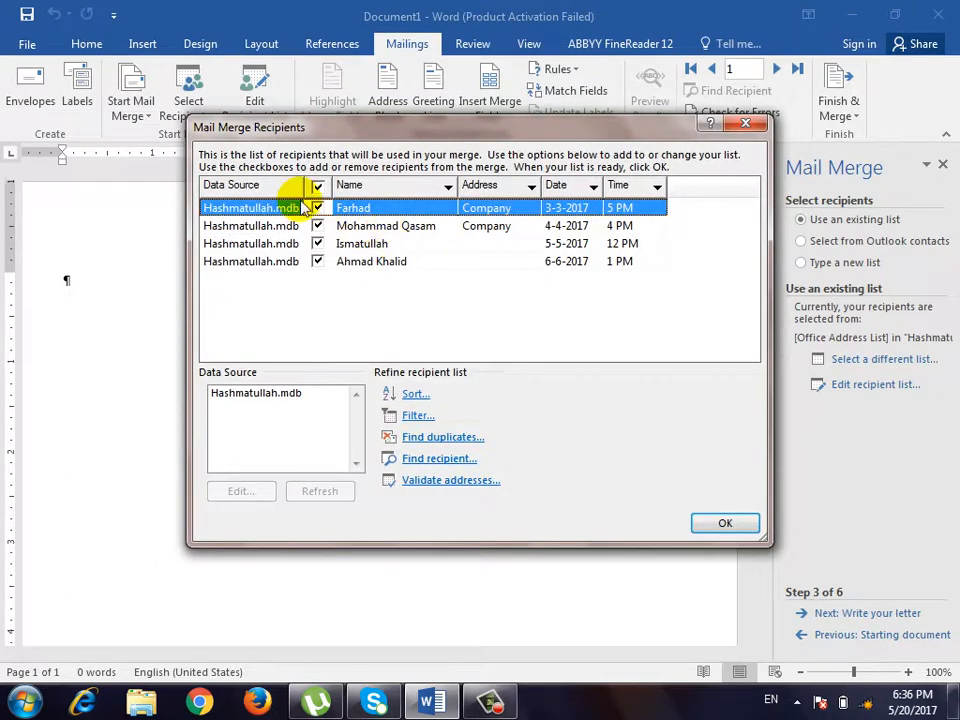
left_click(730, 523)
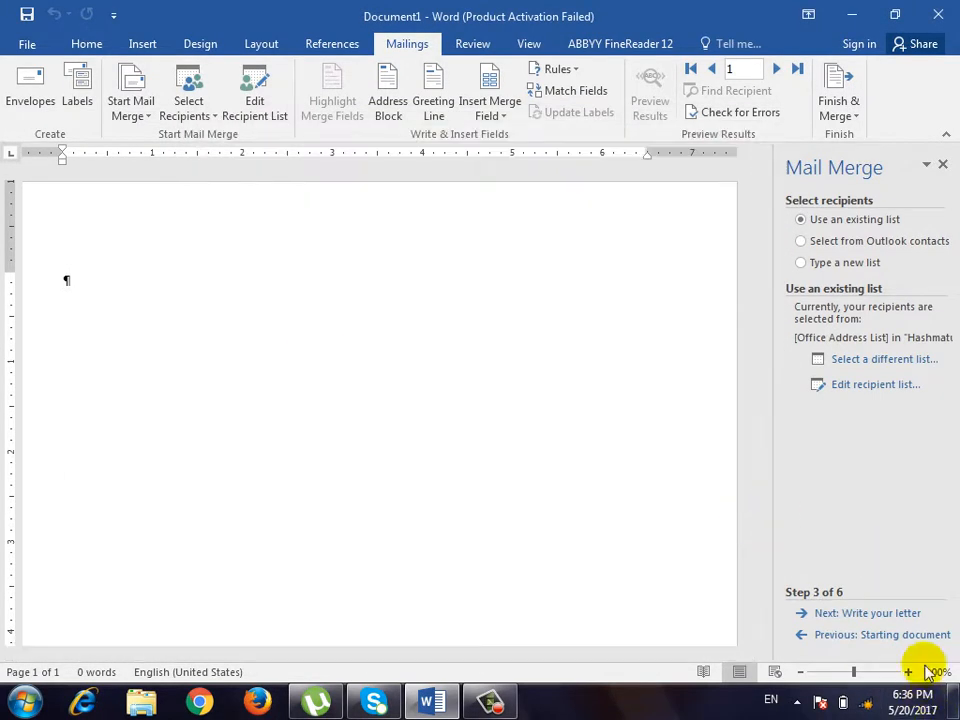
- Go through the remaining mail merge wizard stages up to completing the merge, and close the wizard
left_click(880, 614)
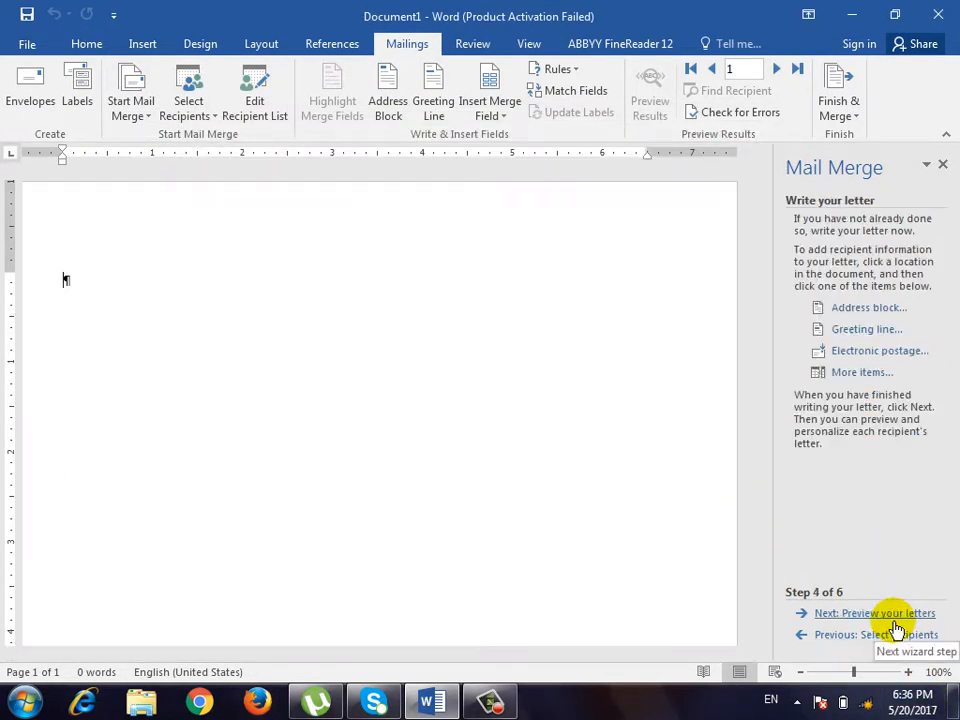
left_click(896, 618)
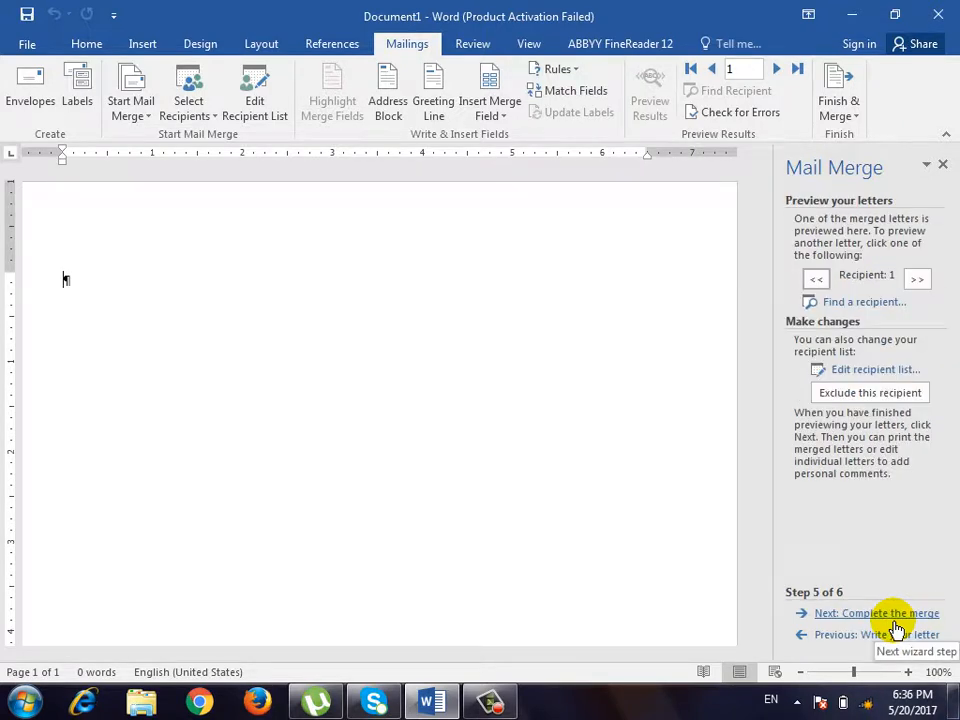
left_click(896, 618)
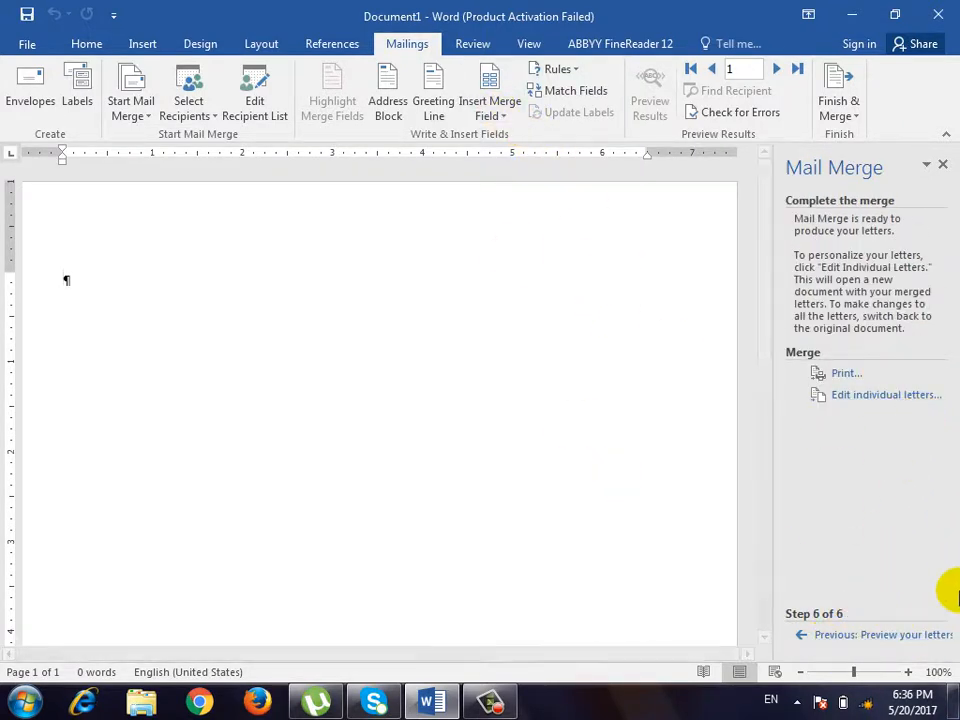
left_click(880, 640)
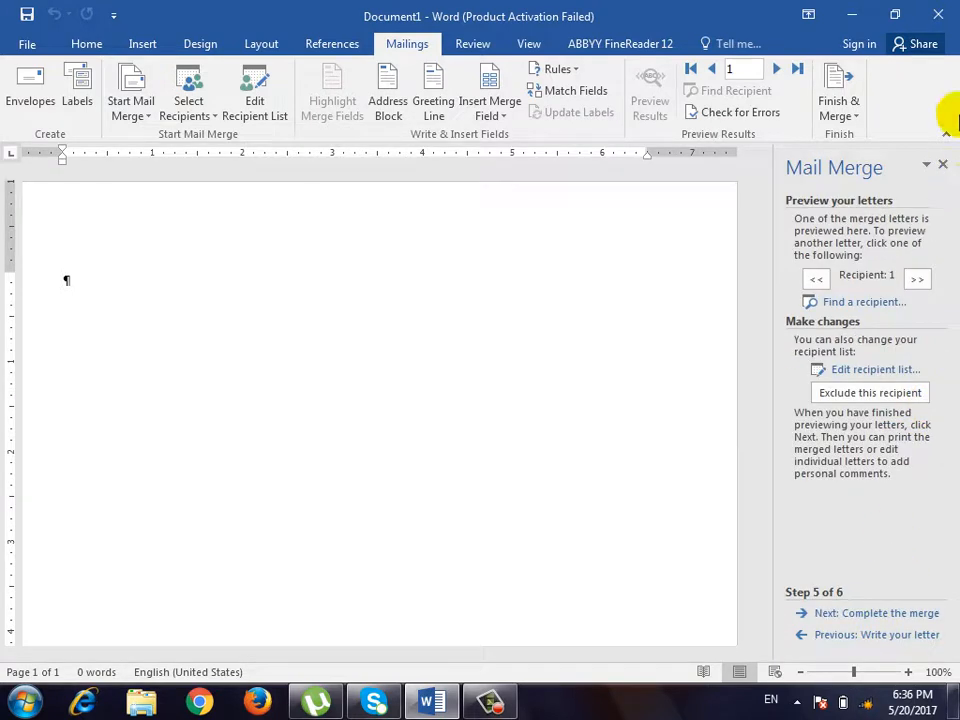
left_click(943, 166)
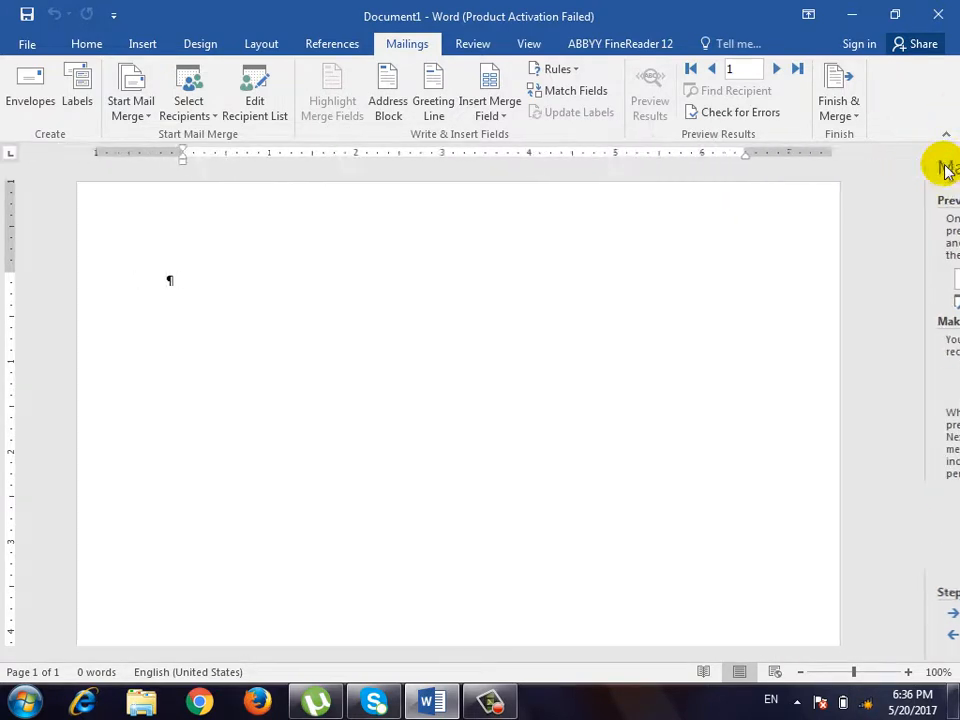
left_click(148, 117)
left_click(197, 98)
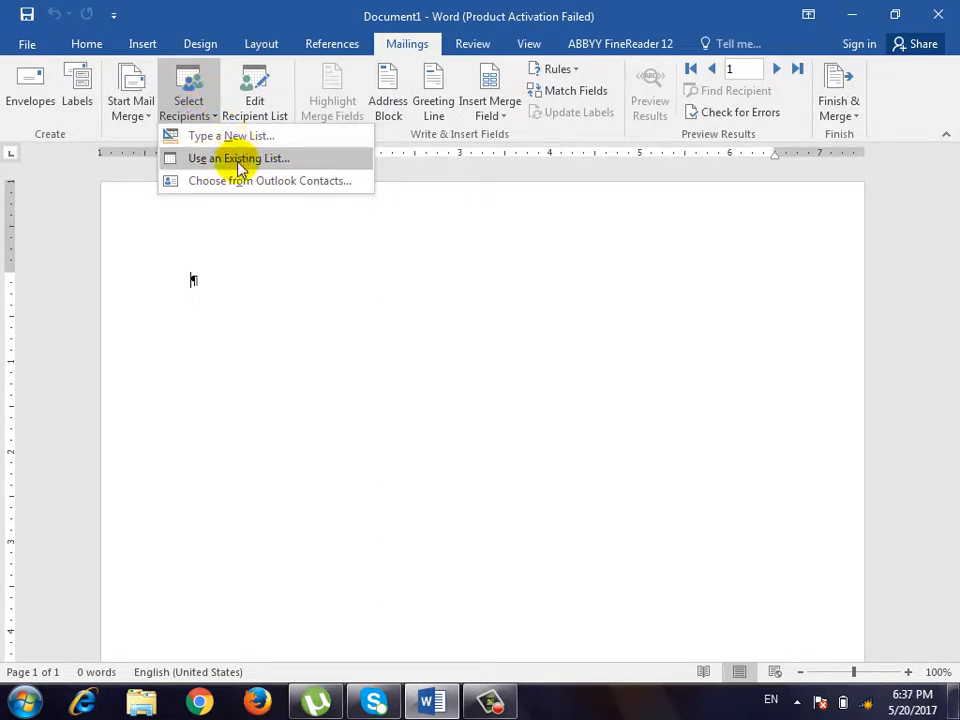
left_click(240, 160)
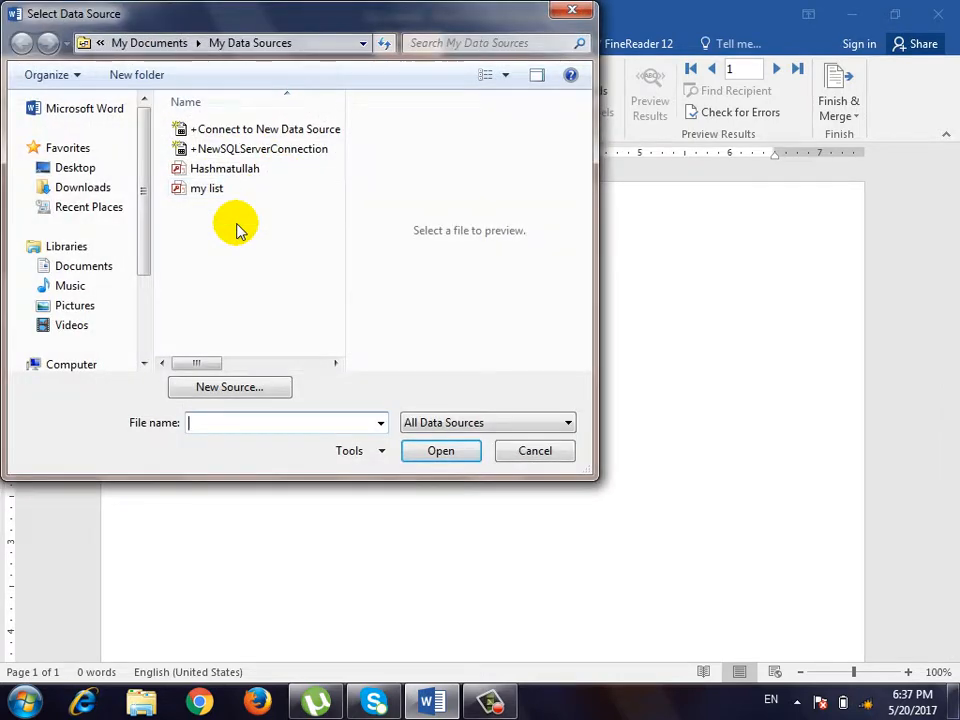
left_click(512, 451)
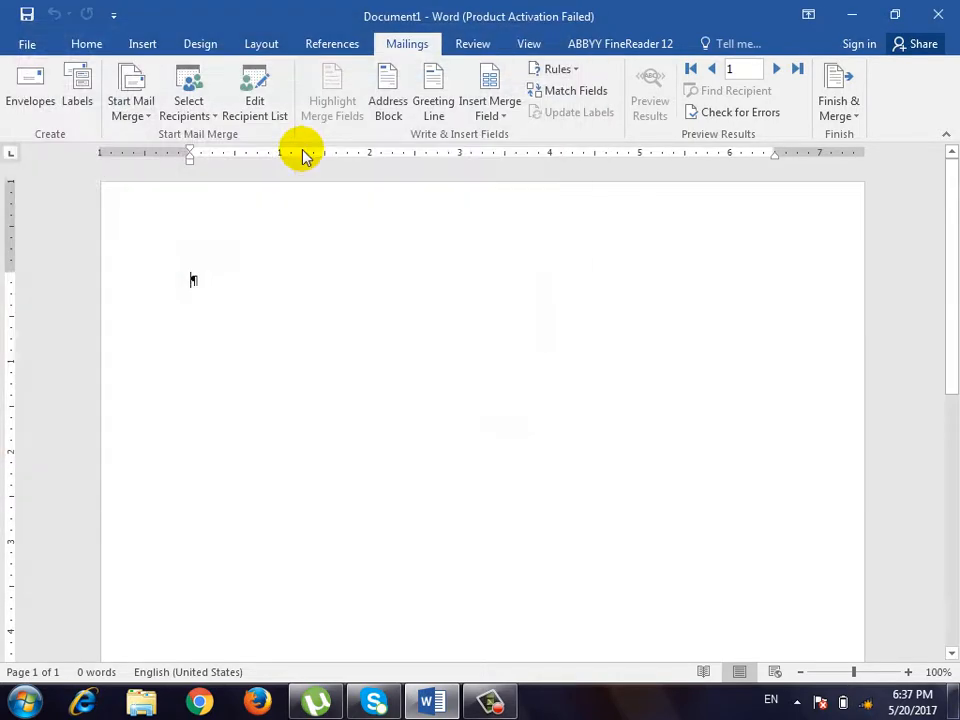
- Search the computer's installed programs for Outlook
left_click(210, 118)
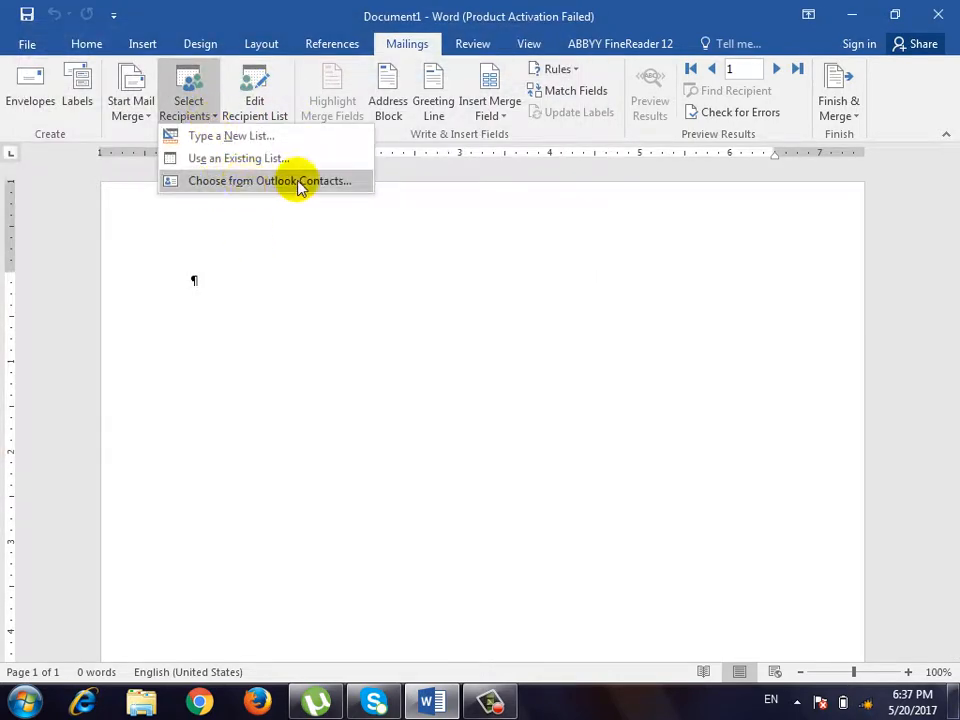
left_click(20, 704)
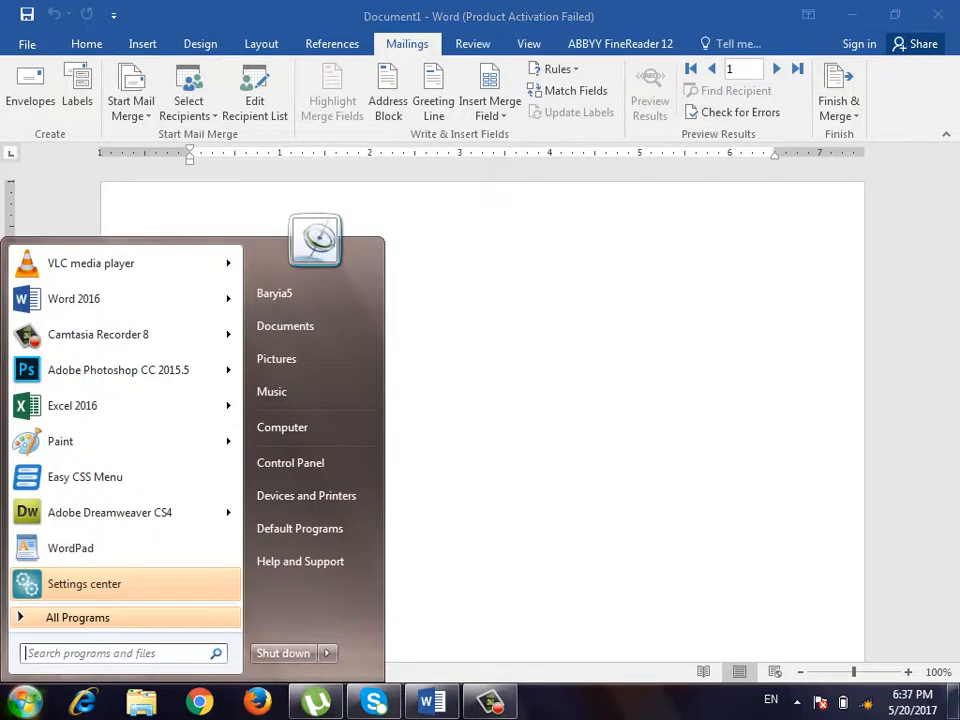
type("out")
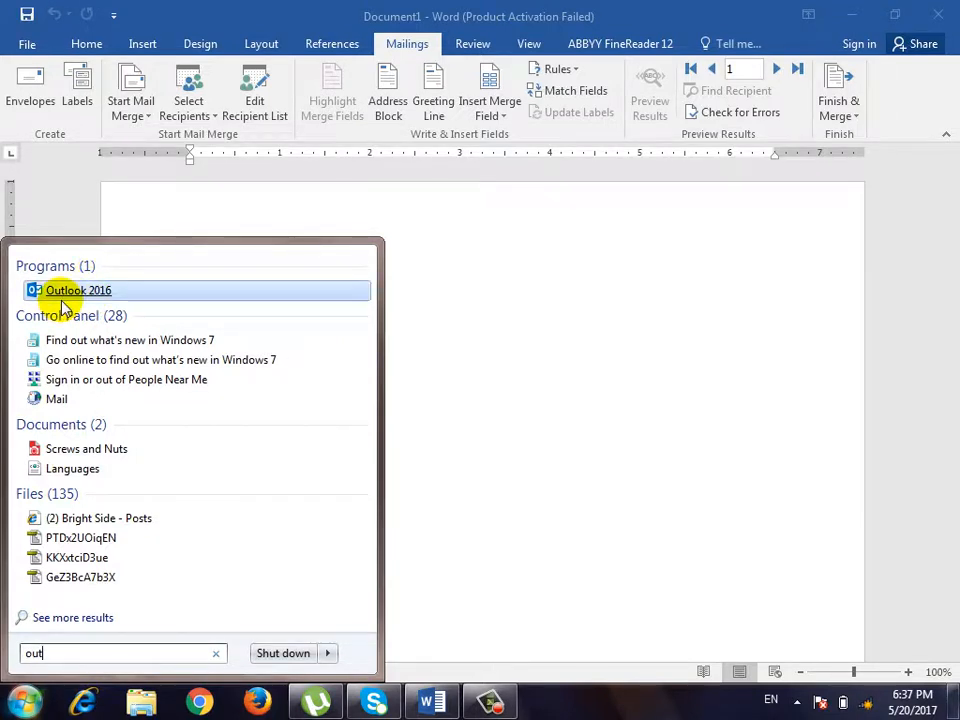
left_click(214, 118)
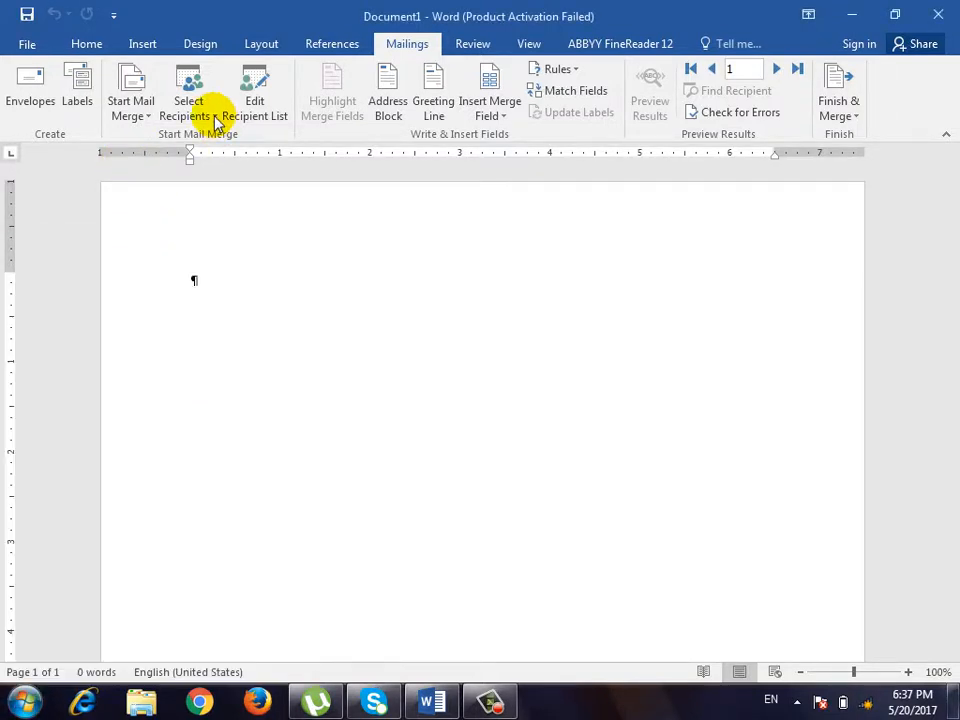
- Try to choose the mail merge recipients from Outlook contacts
left_click(214, 118)
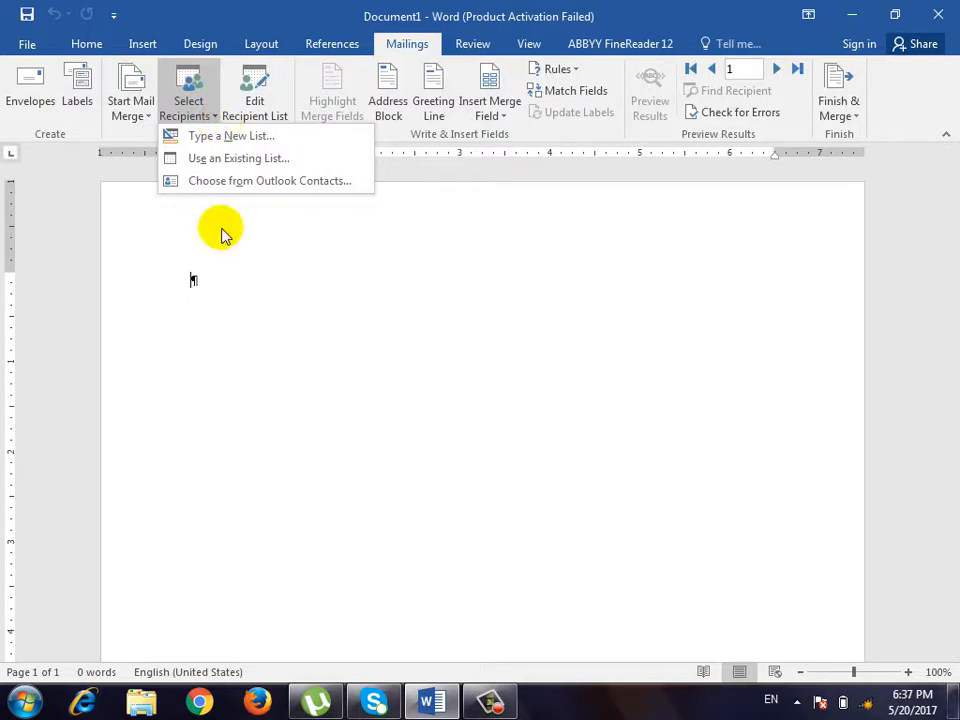
left_click(266, 187)
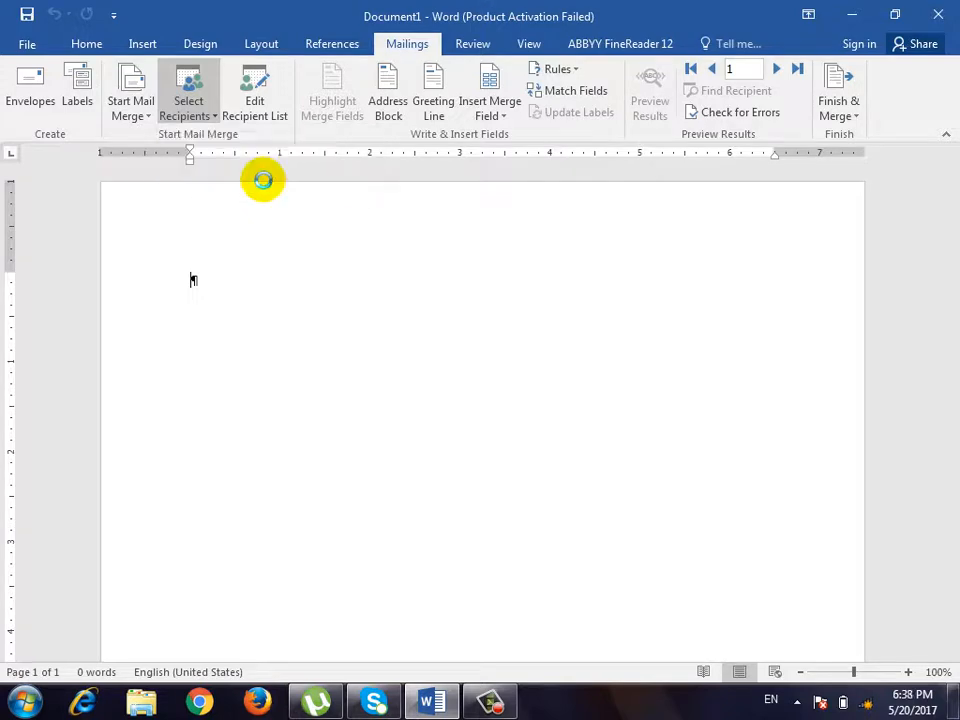
left_click(656, 419)
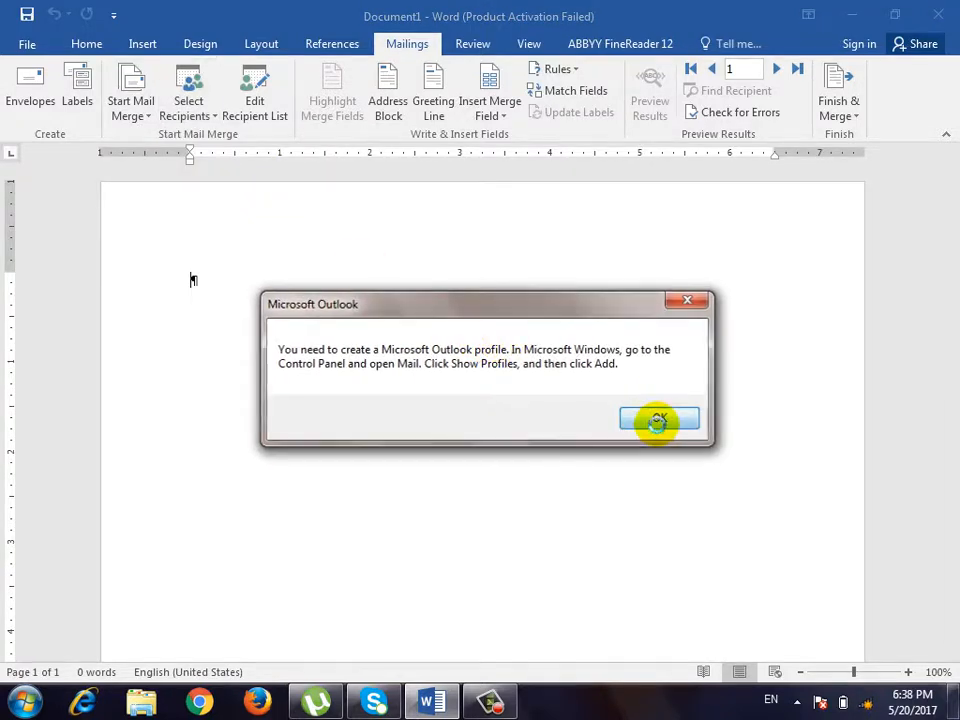
- Review the recipients in the current mail merge list and close it
left_click(258, 90)
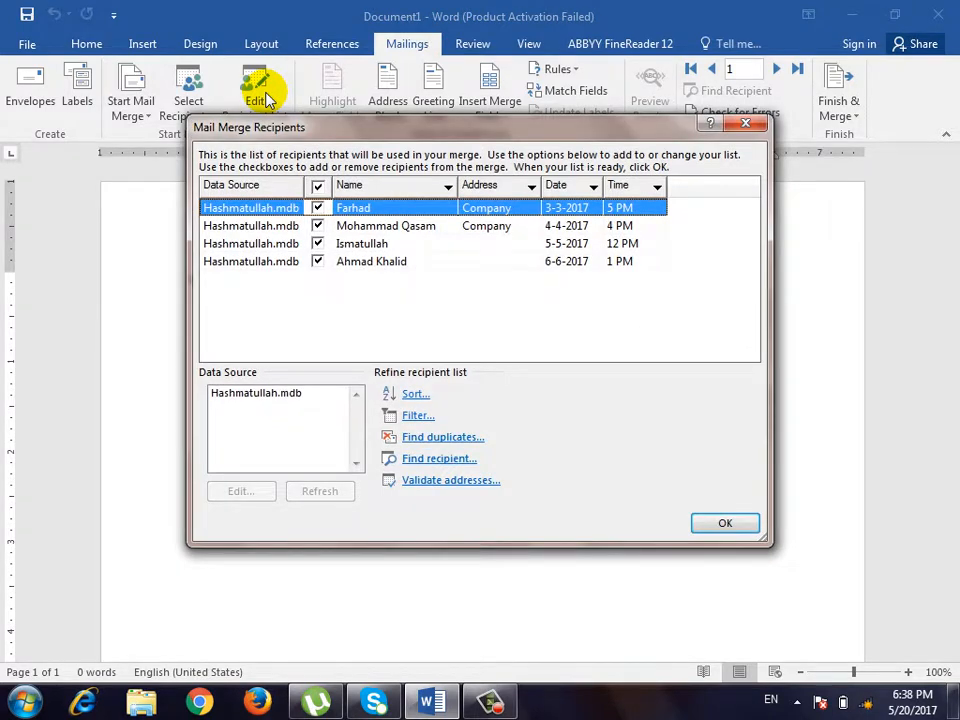
left_click(746, 125)
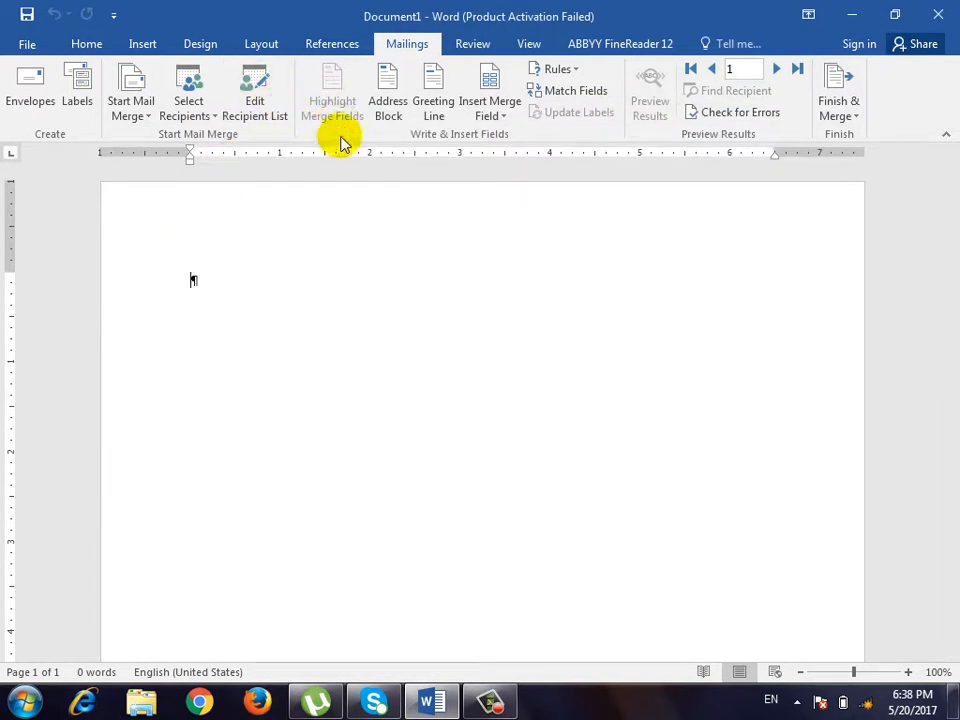
- Insert four blank lines at the start of the document and hide the paragraph marks
key("Return")
key("Return")
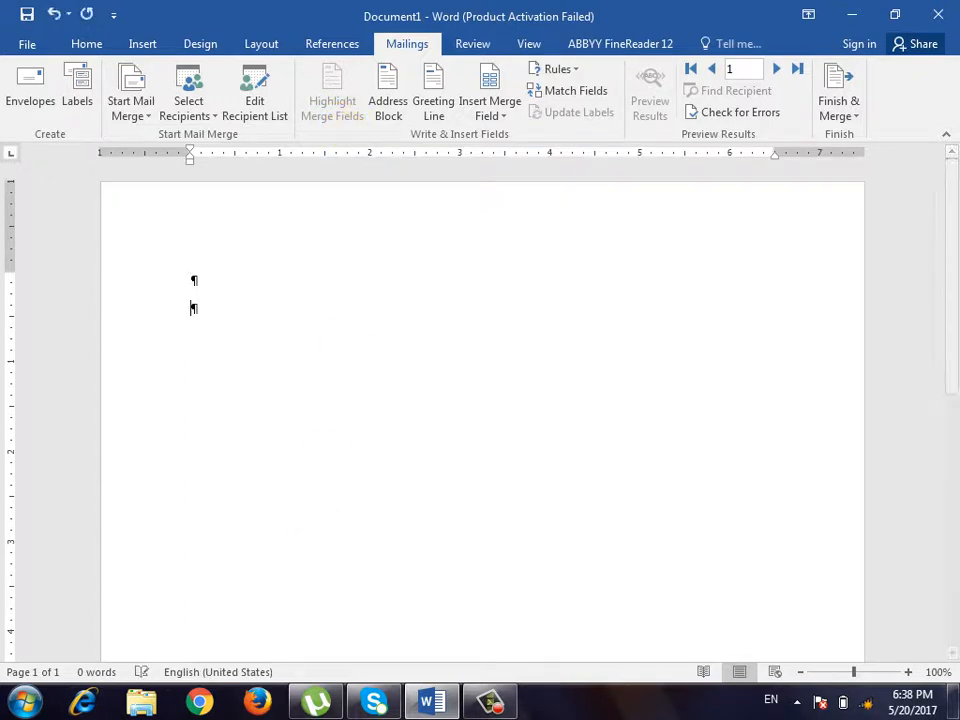
key("Return")
key("Return")
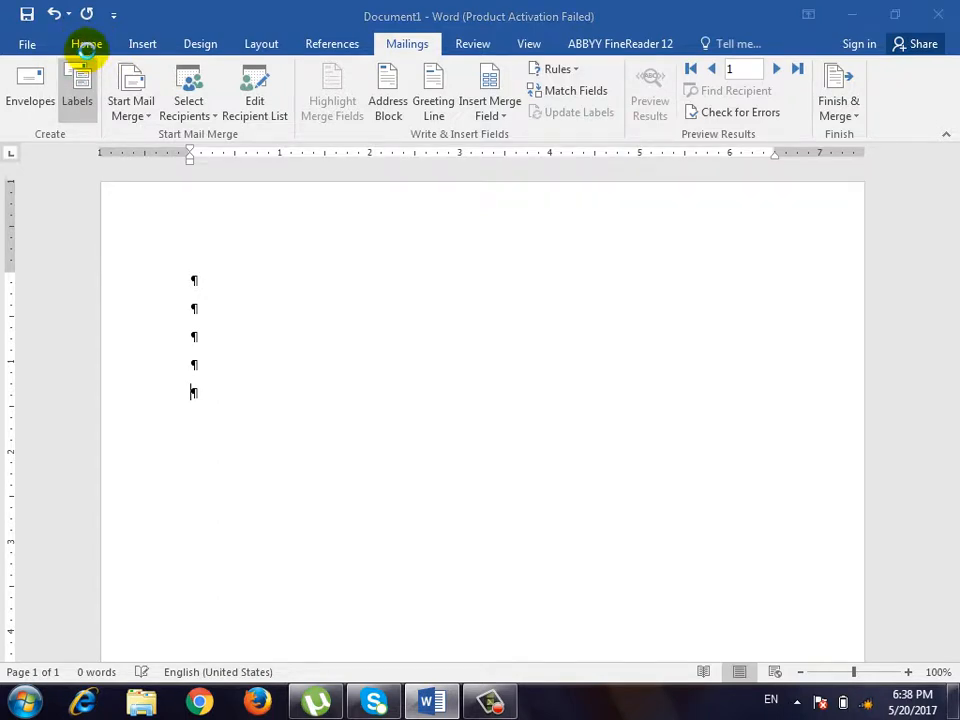
left_click(86, 44)
left_click(563, 80)
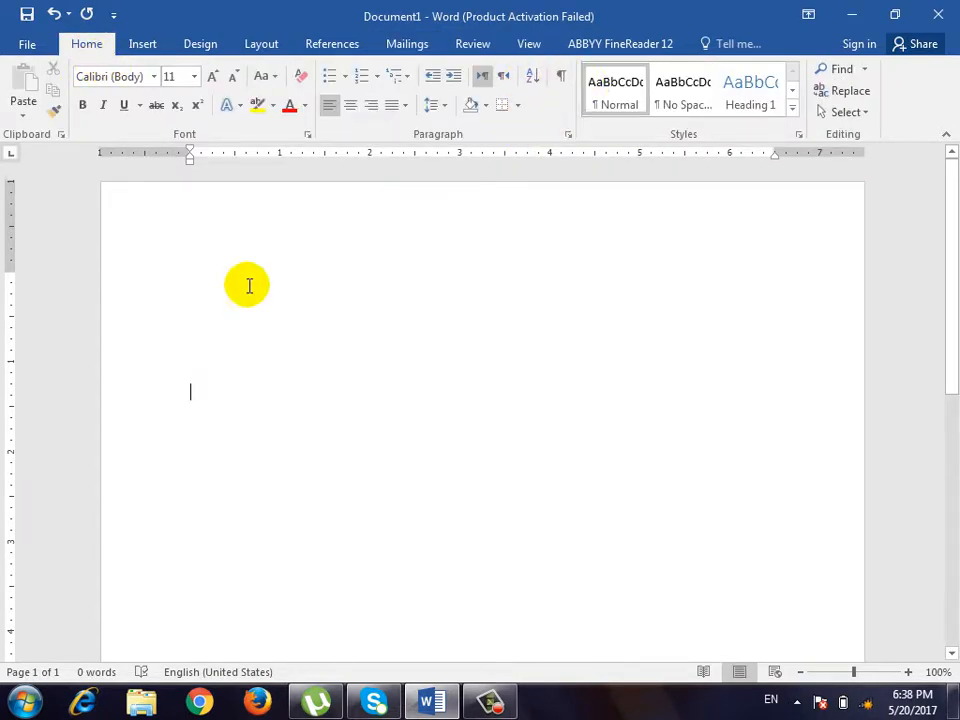
- Write the line "Subject:" and, indented beneath it, the text "Barya Institute of information technology"
type("ubjec")
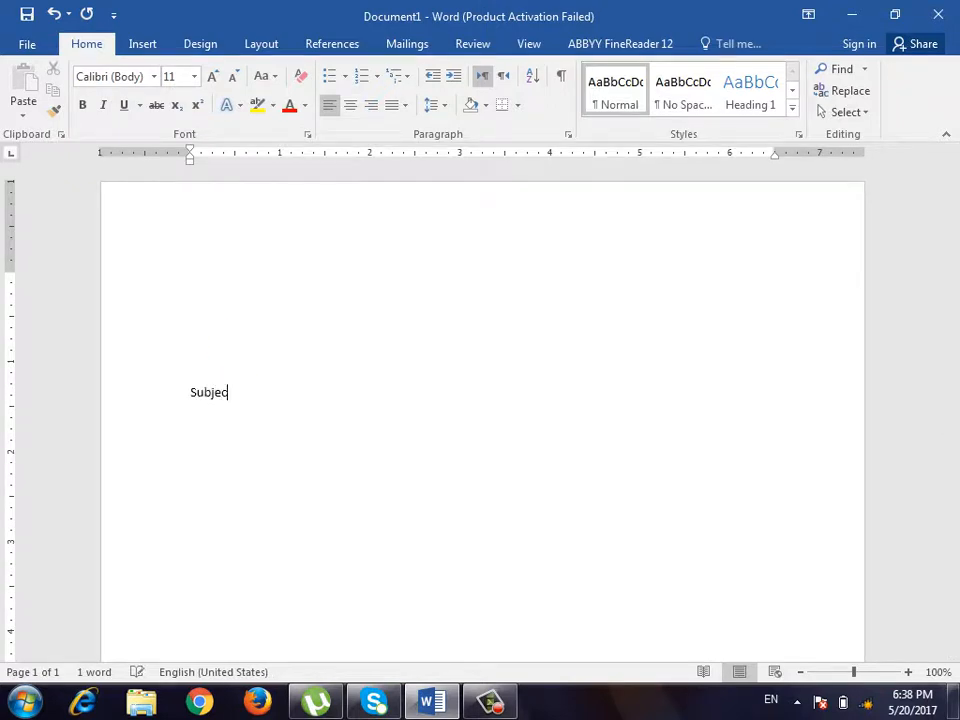
type("rya")
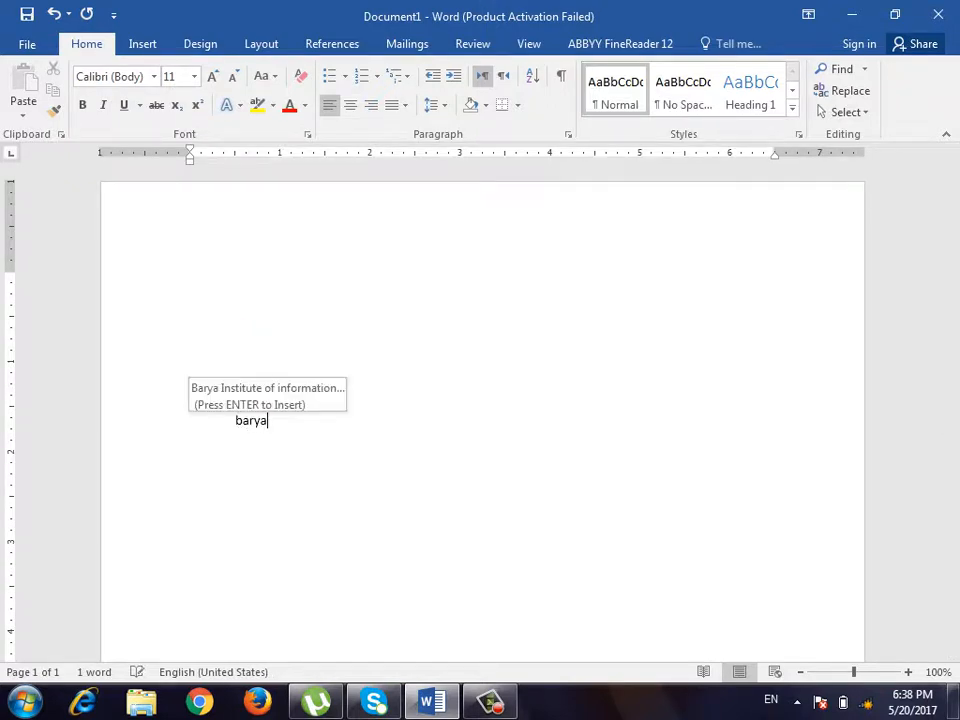
key("Return")
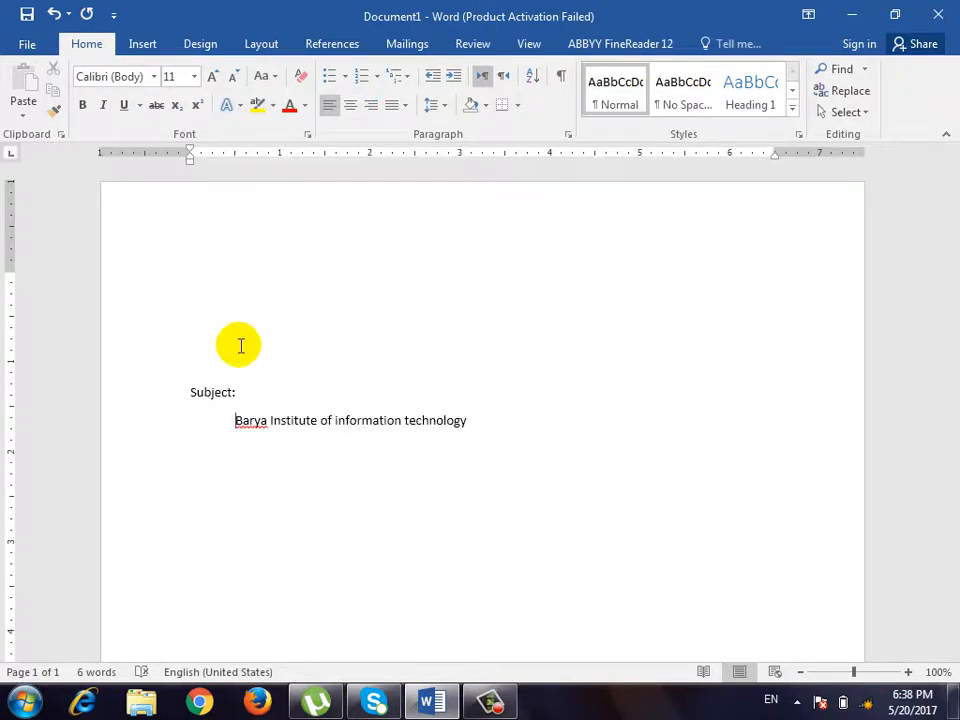
- Remove the indent from the line "Barya Institute of information technology" and paste copies of it repeatedly to build a nine-line body paragraph
key("BackSpace")
key("shift+End")
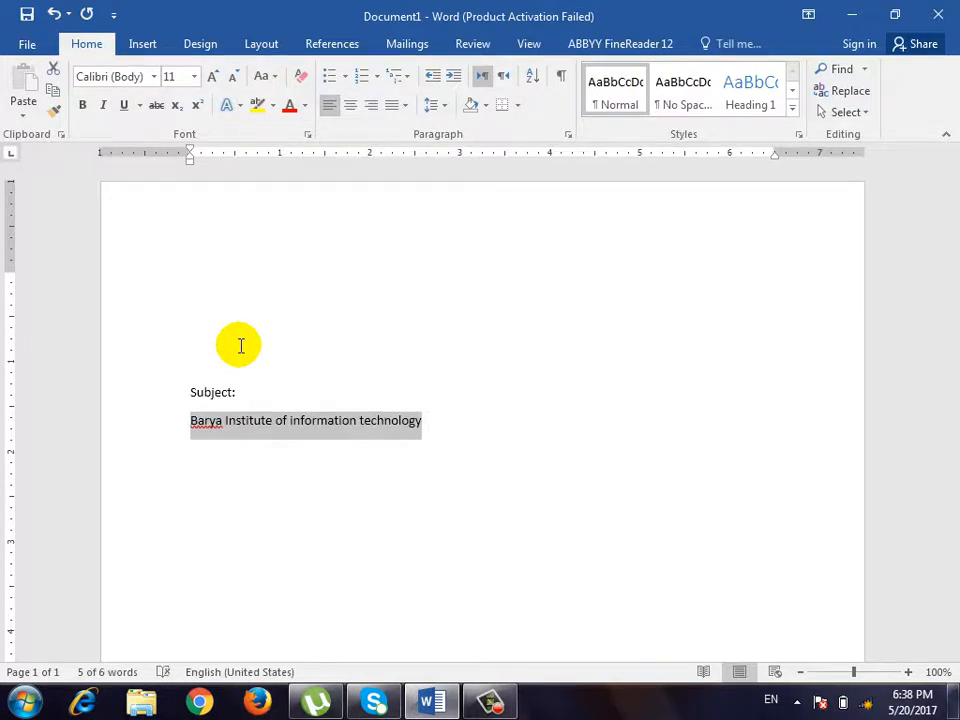
key("ctrl+c")
key("End")
key("ctrl+v")
key("ctrl+v")
key("ctrl+v")
key("ctrl+v")
key("ctrl+v")
key("ctrl+v")
key("ctrl+v")
key("ctrl+v")
key("ctrl+v")
key("ctrl+v")
key("ctrl+v")
key("ctrl+v")
key("ctrl+v")
key("ctrl+v")
key("ctrl+v")
key("ctrl+v")
key("ctrl+v")
key("ctrl+v")
key("ctrl+v")
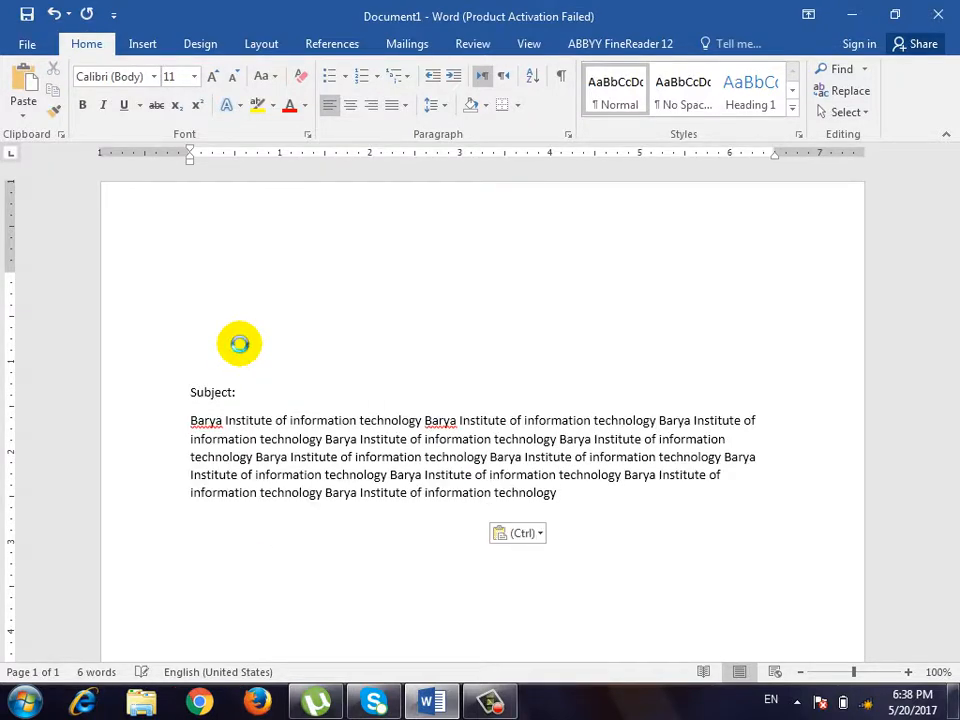
- Insert the Name and Date merge fields on separate lines at the start of the document
key("ctrl+Home")
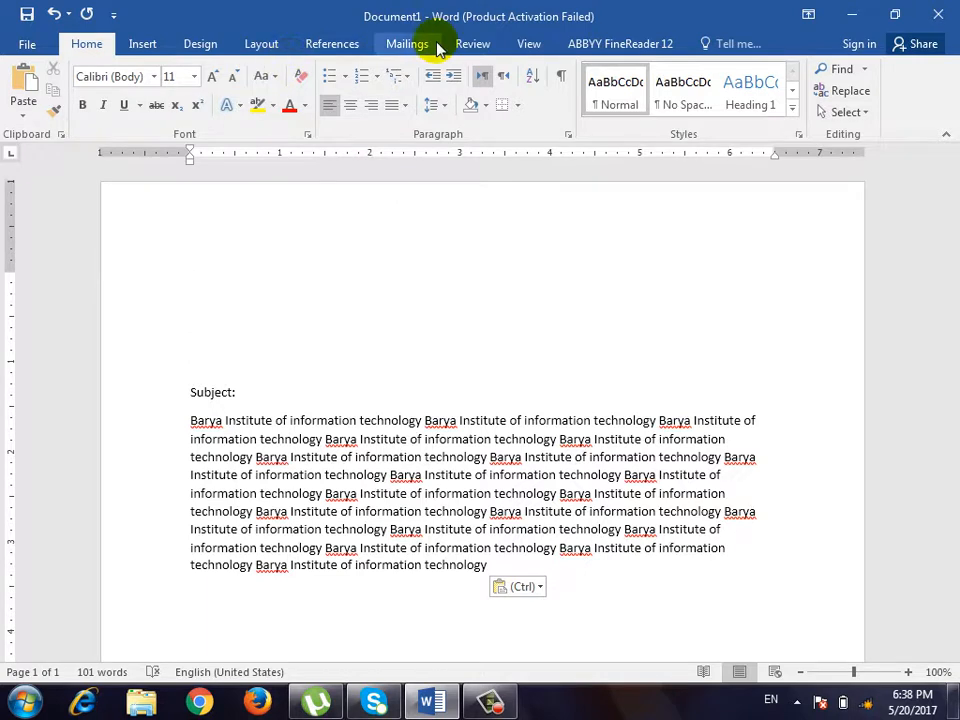
left_click(430, 41)
left_click(489, 110)
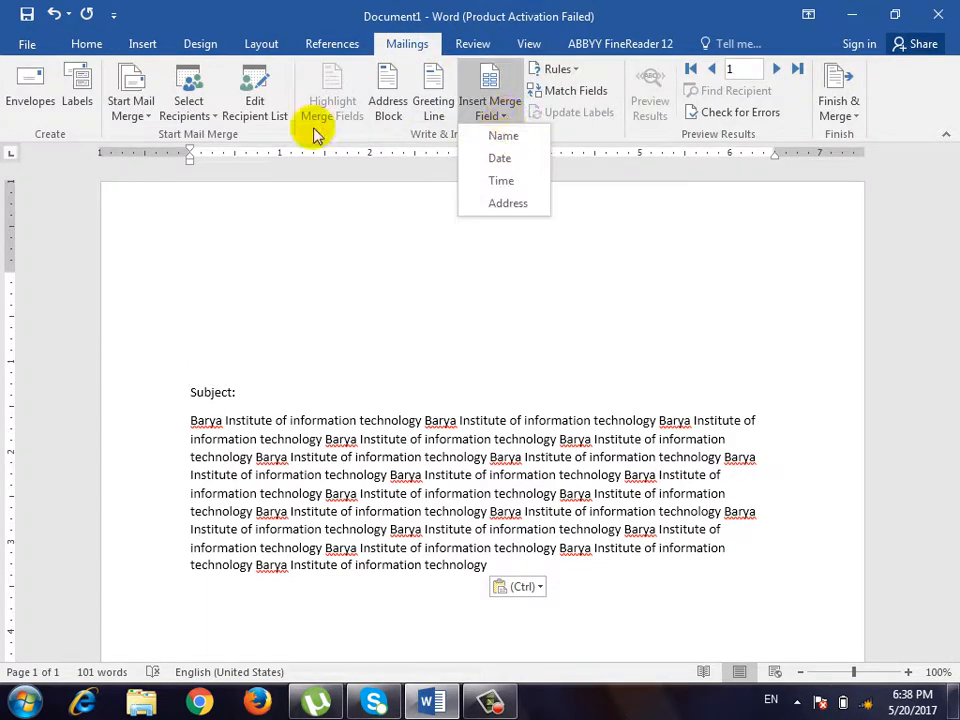
left_click(490, 139)
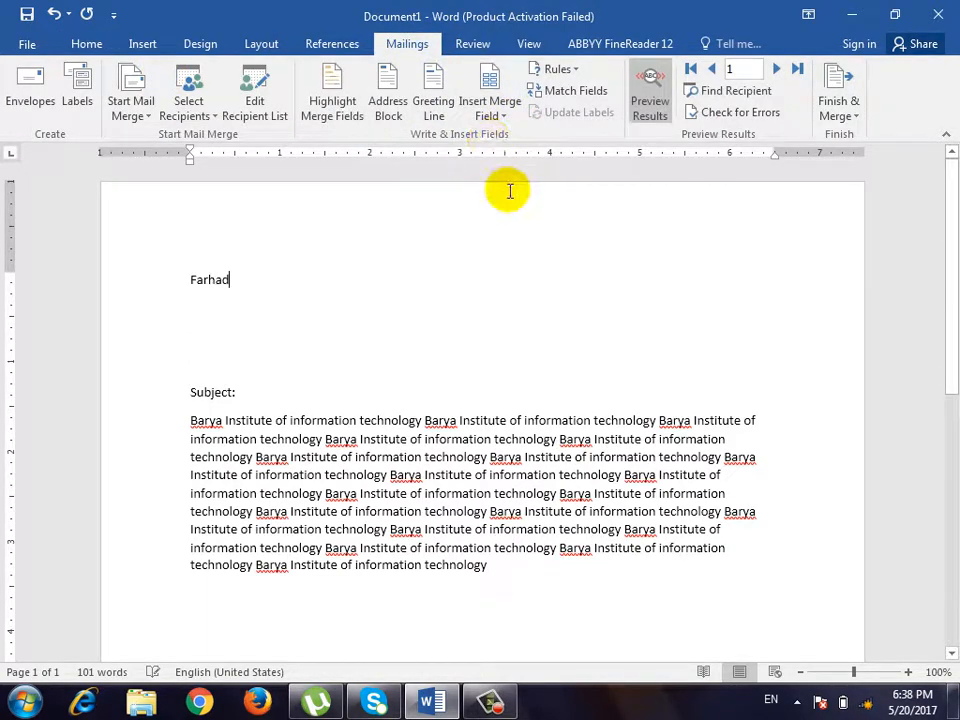
key("Return")
left_click(514, 120)
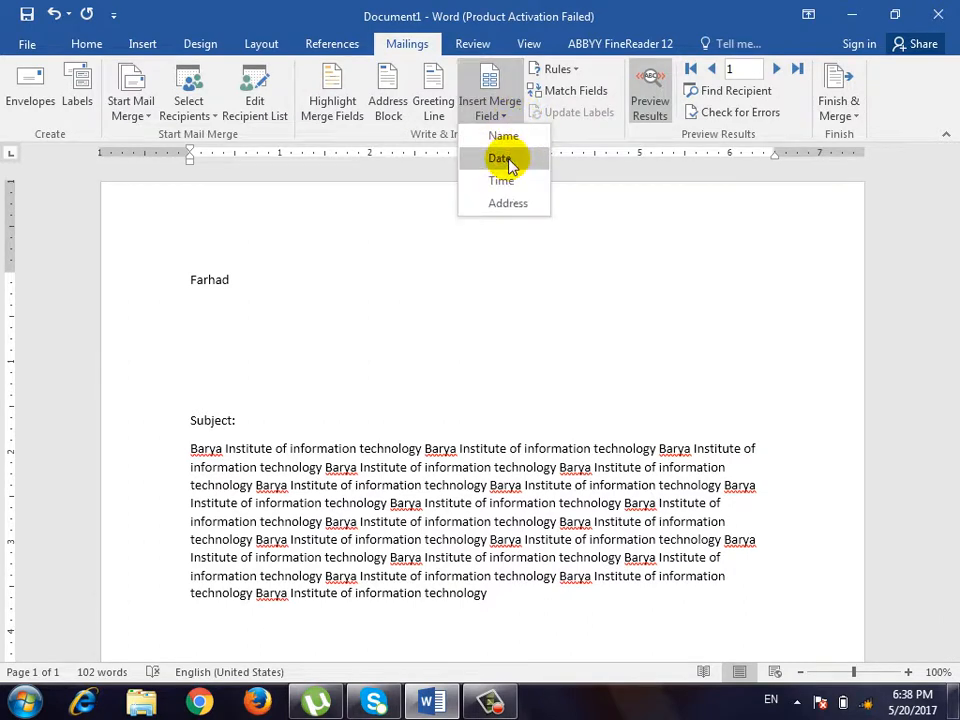
left_click(504, 160)
key("Return")
- Insert the Time and Address merge fields on separate lines below the date, and delete two surplus blank lines beneath them
left_click(486, 113)
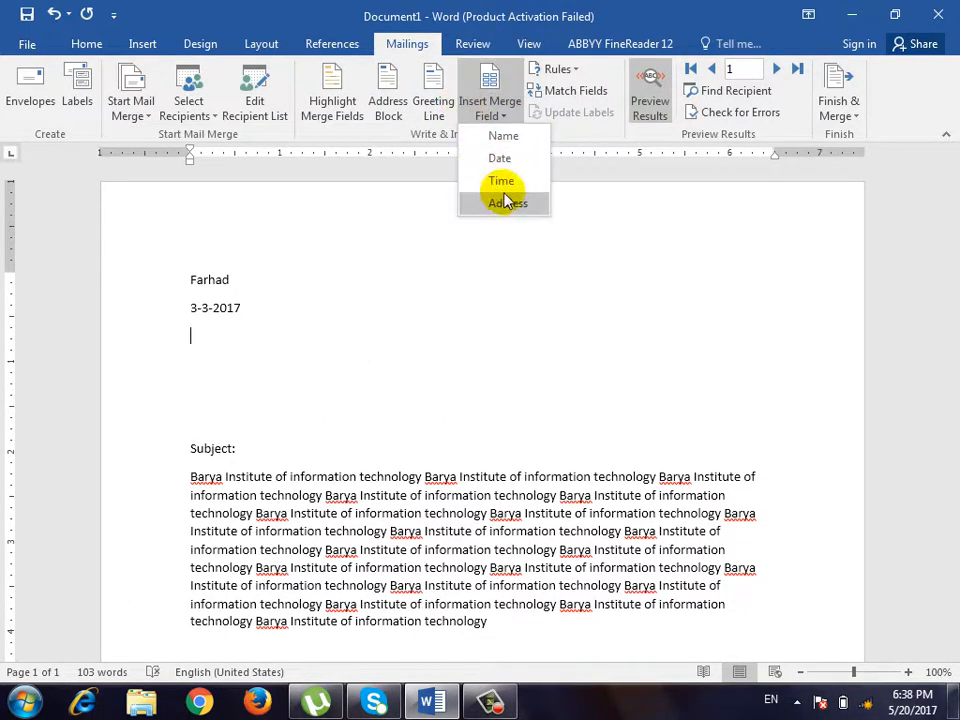
left_click(502, 181)
key("Return")
left_click(490, 112)
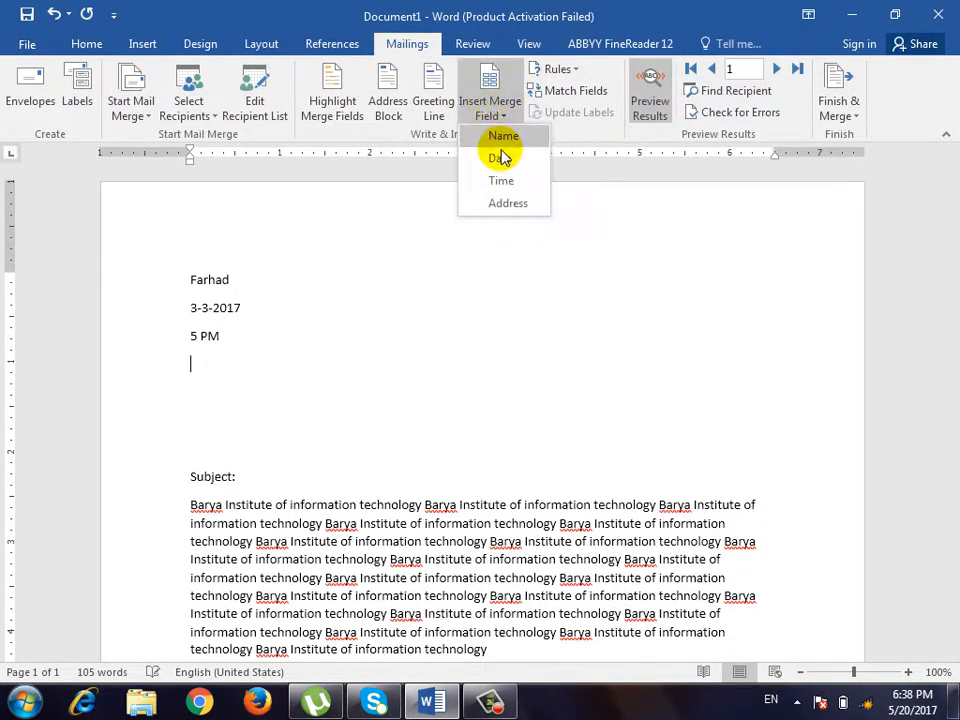
left_click(507, 203)
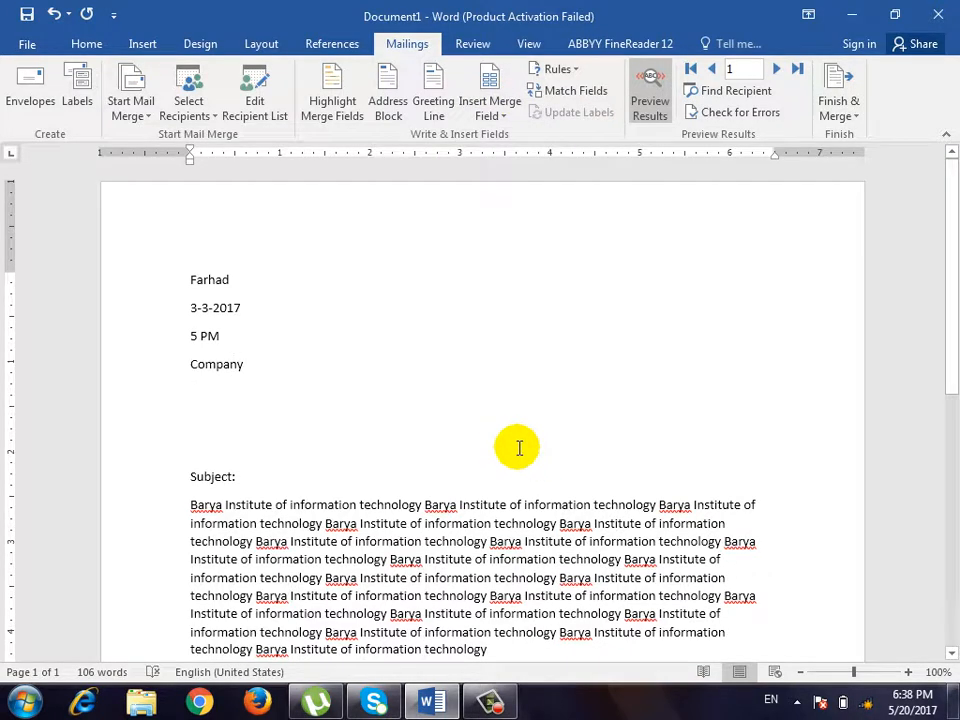
key("Return")
key("Delete")
key("Delete")
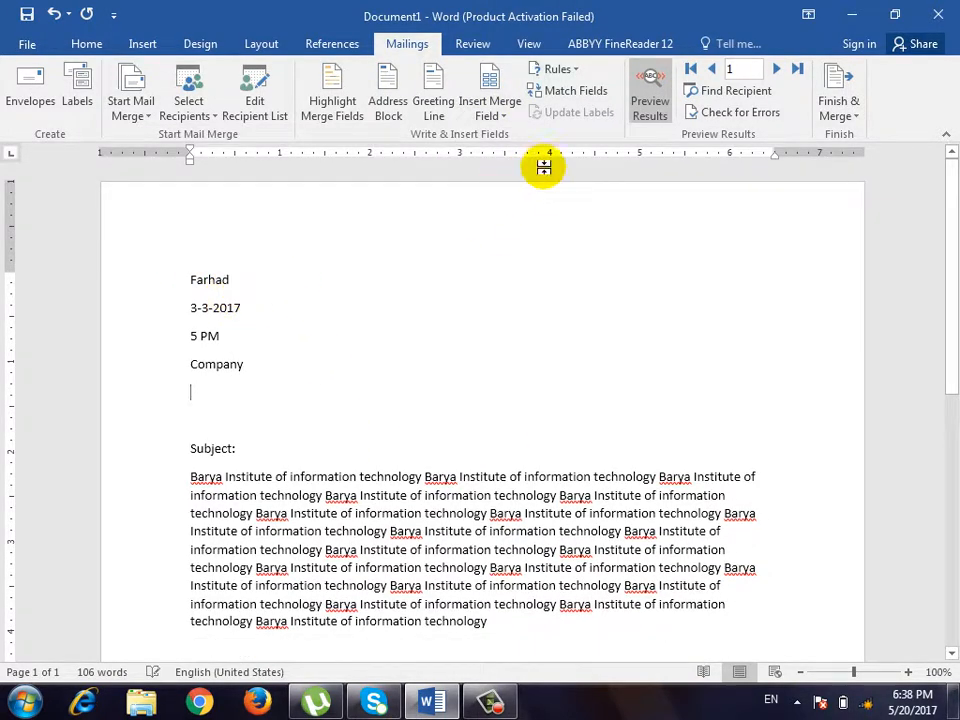
- Preview the letter for the second recipient, return to the first recipient and turn off the results preview
left_click(773, 69)
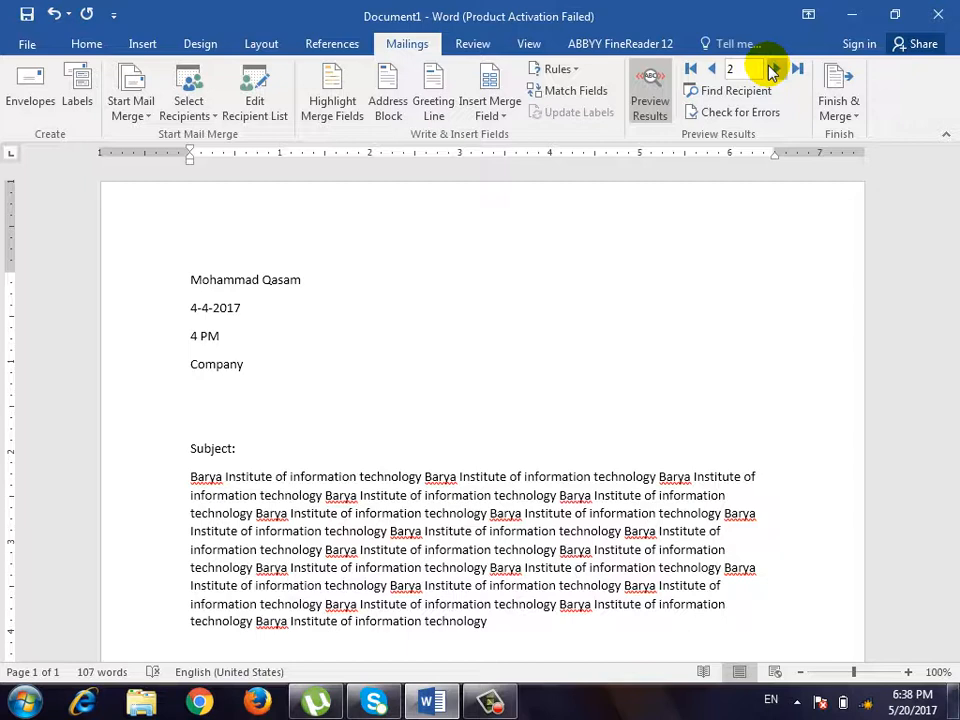
left_click(713, 71)
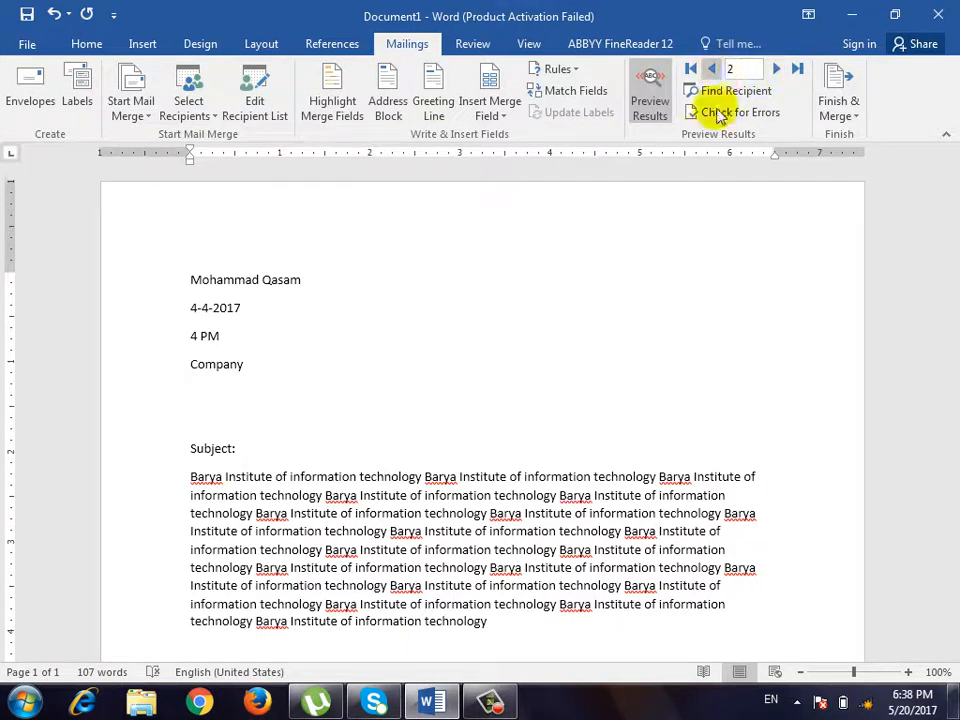
left_click(650, 101)
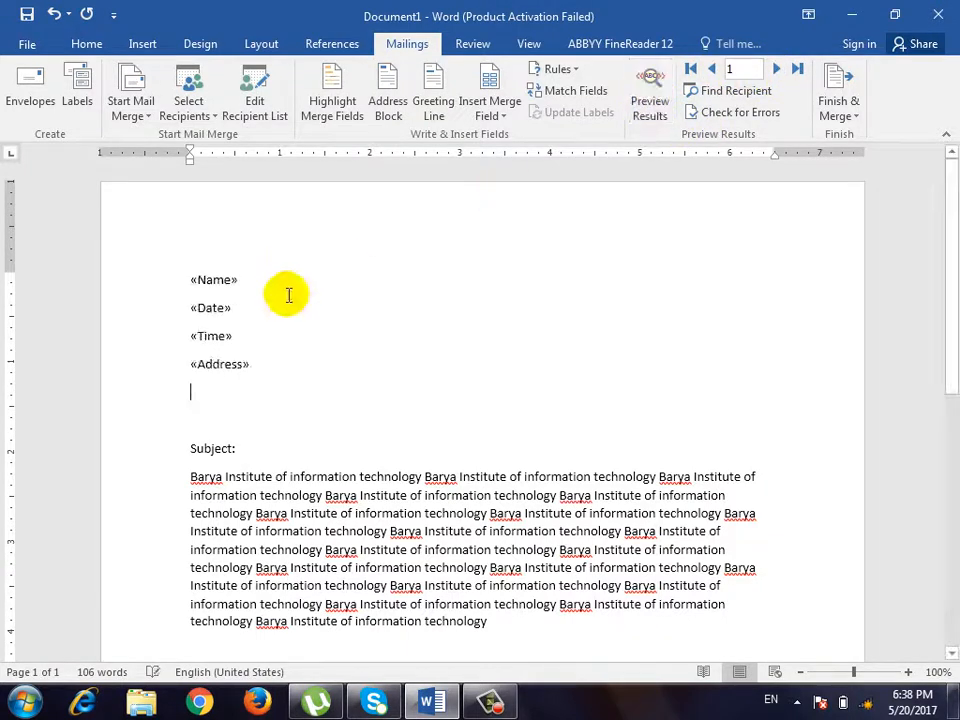
- Toggle the merge field highlighting on and off, first on the field placeholders and again with the results preview turned on
left_click(337, 100)
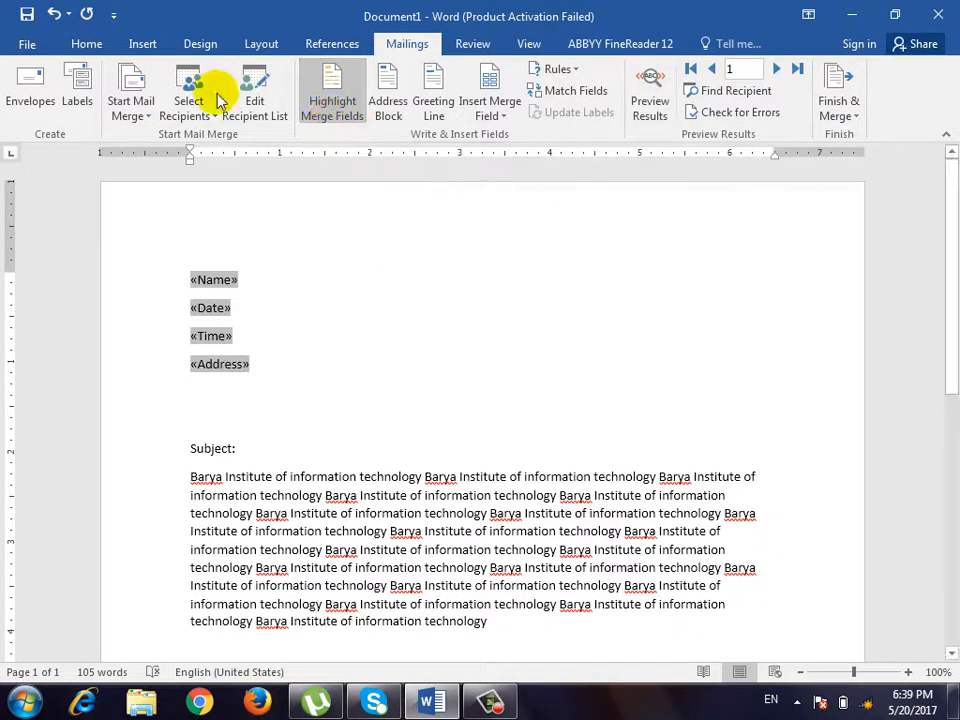
left_click(340, 112)
left_click(652, 103)
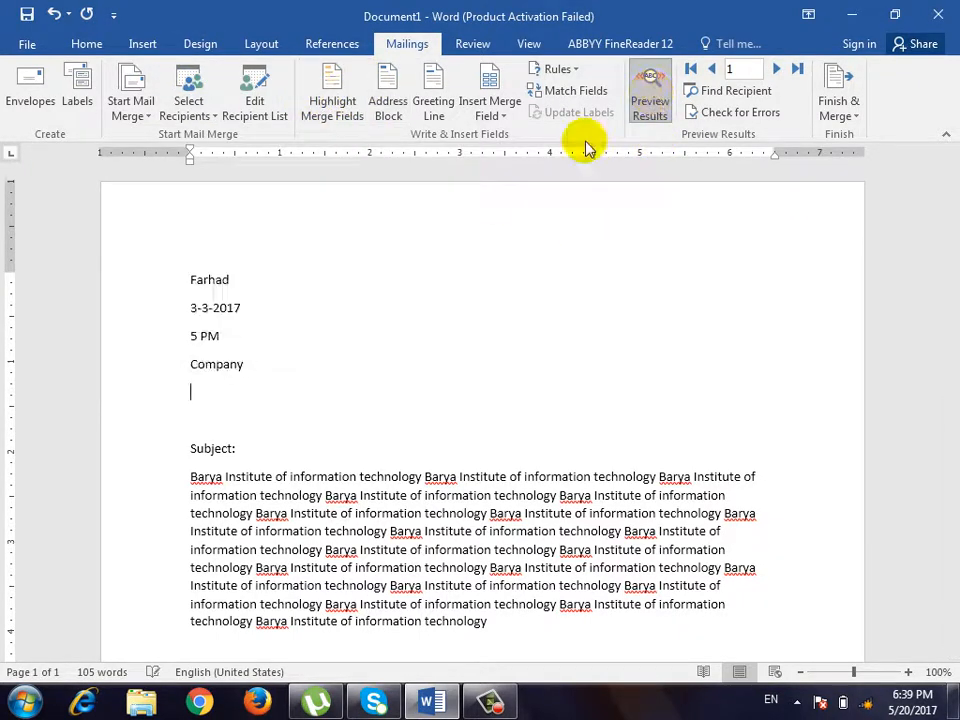
left_click(330, 110)
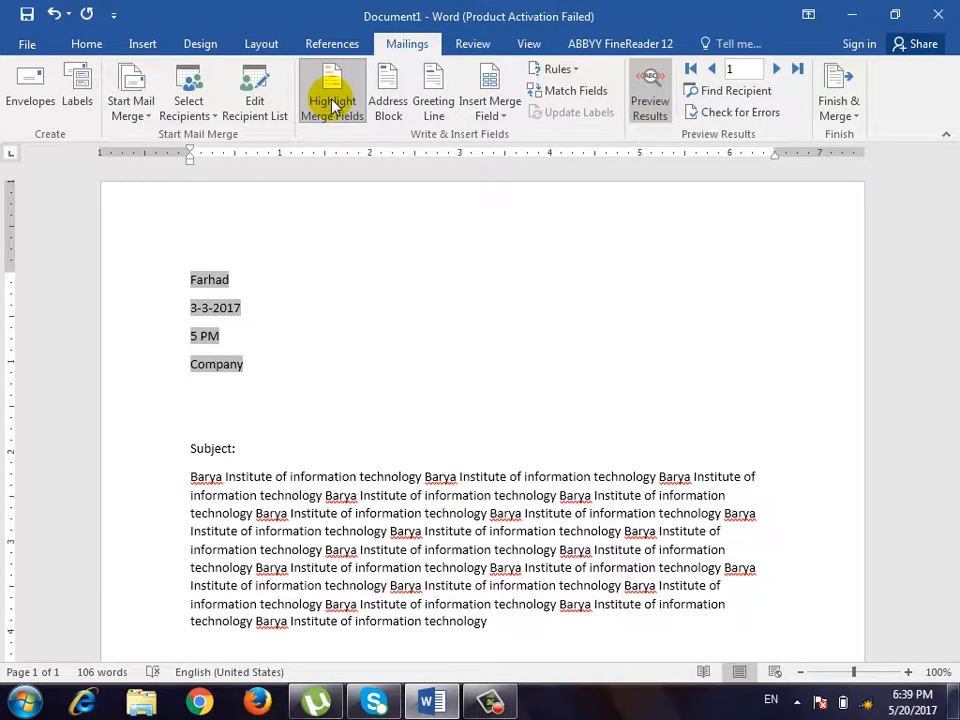
left_click(336, 105)
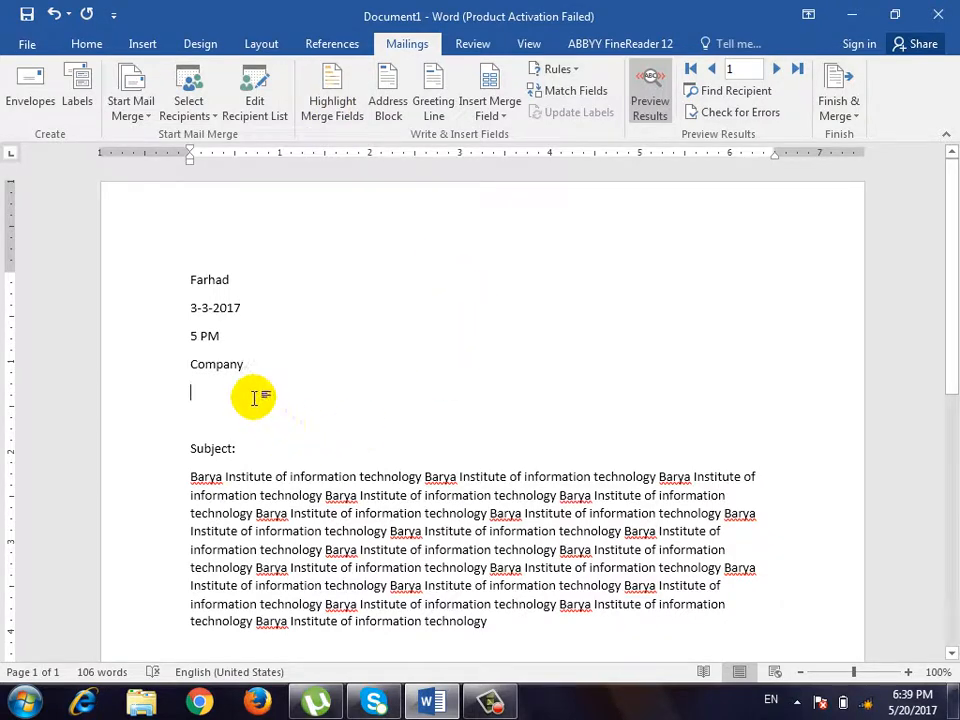
- Try inserting the Address merge field below the body paragraph, and delete it again
scroll(279, 459, "down", 5)
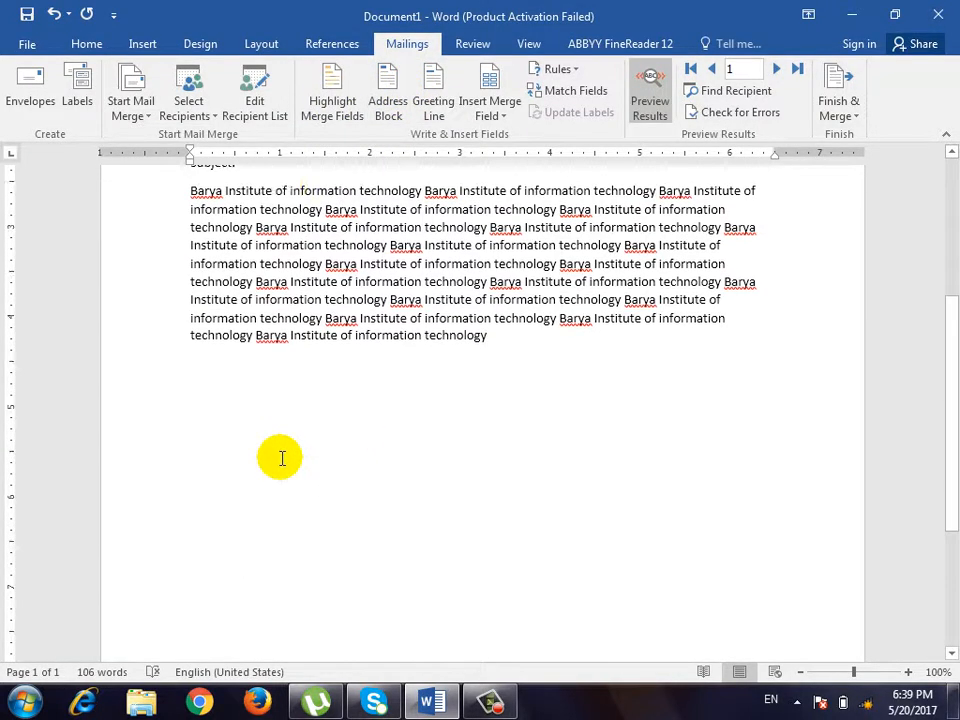
scroll(283, 392, "up", 3)
left_click(564, 579)
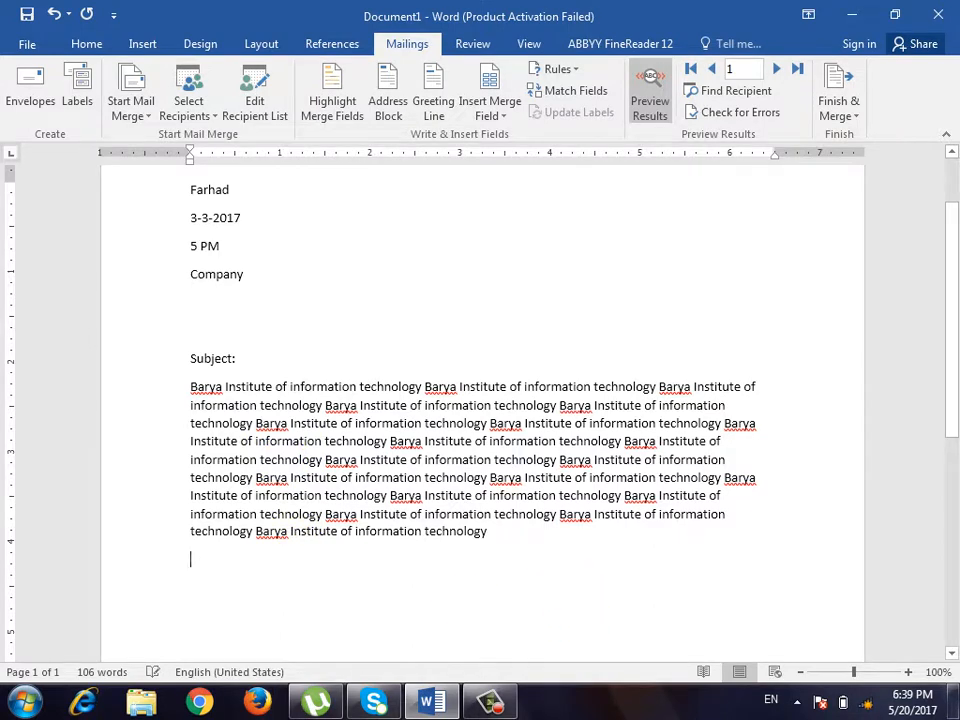
key("Return")
left_click(498, 118)
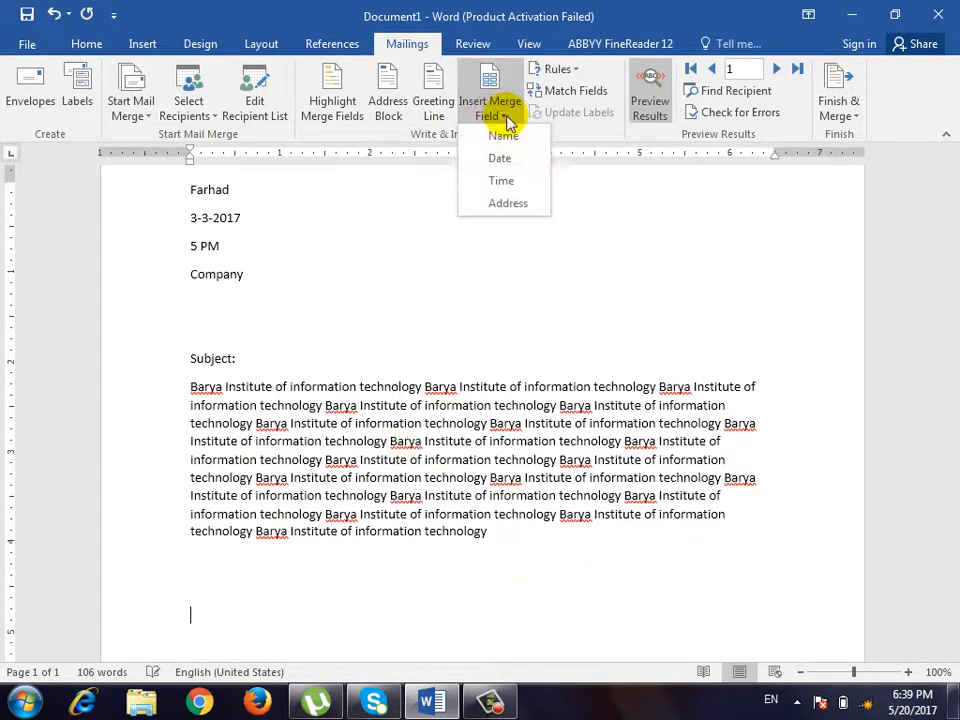
left_click(530, 205)
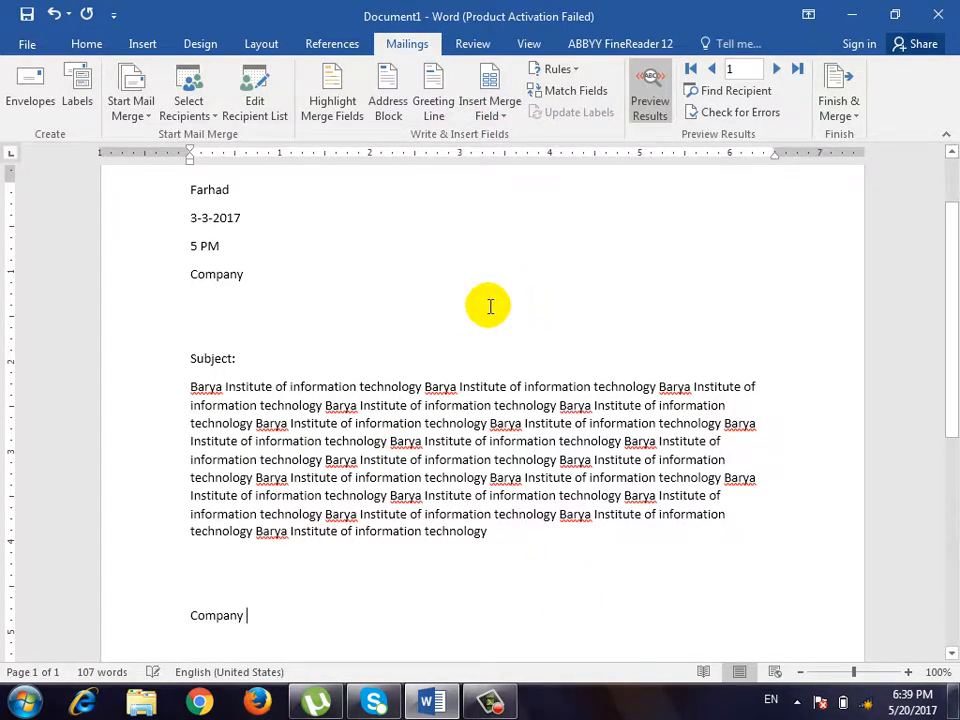
key("BackSpace")
key("BackSpace")
key("BackSpace")
key("BackSpace")
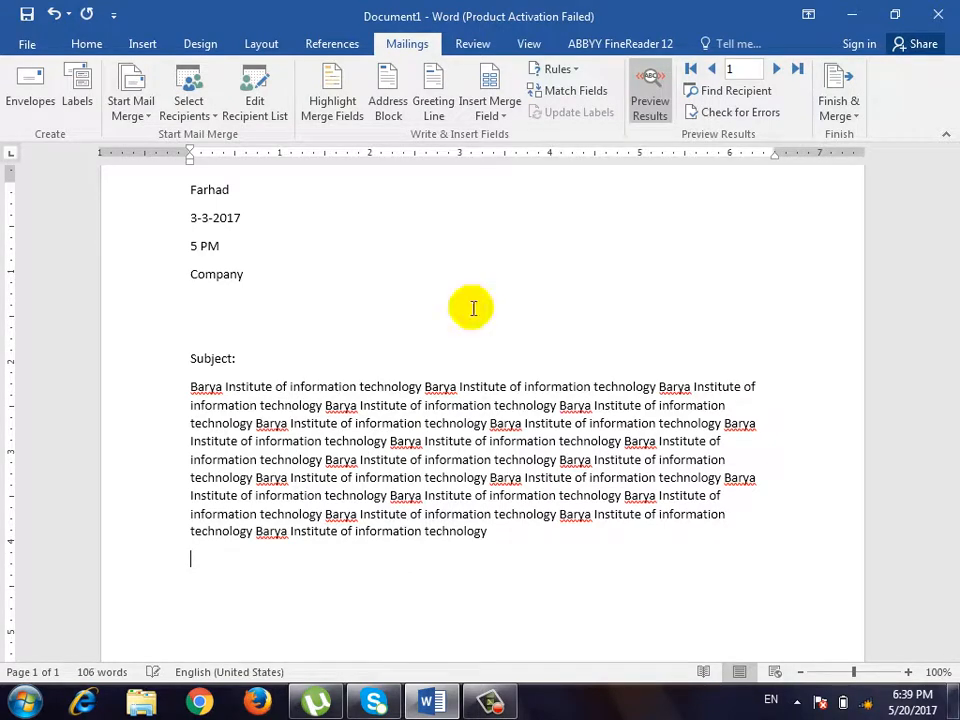
- Open the address block settings for the line below the body paragraph and compare the single-person and family name formats
left_click(385, 106)
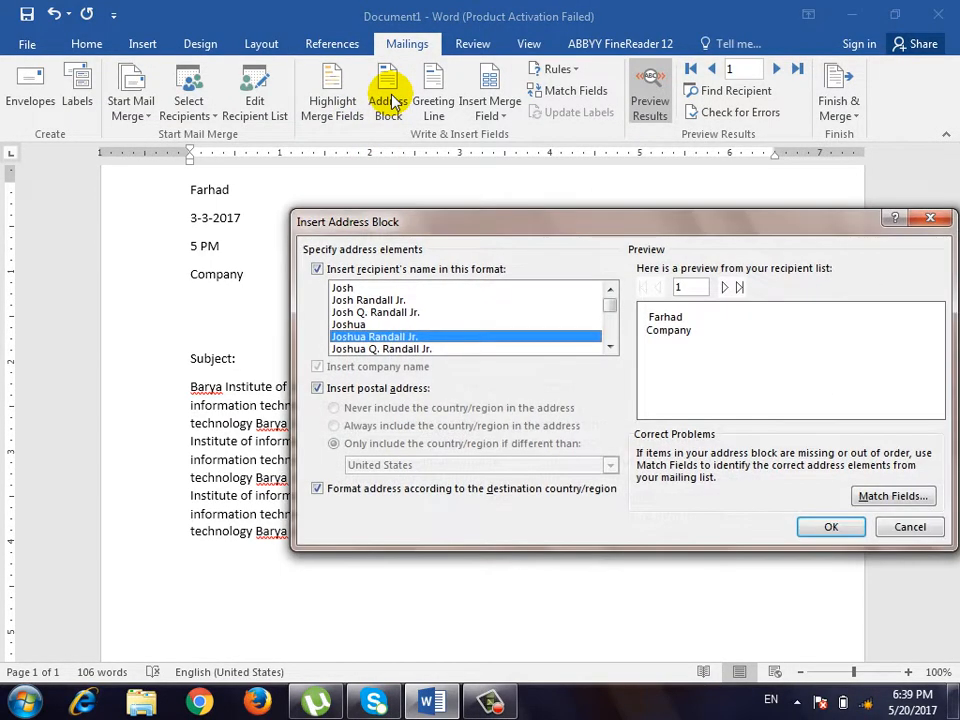
left_click_drag(507, 224, 312, 165)
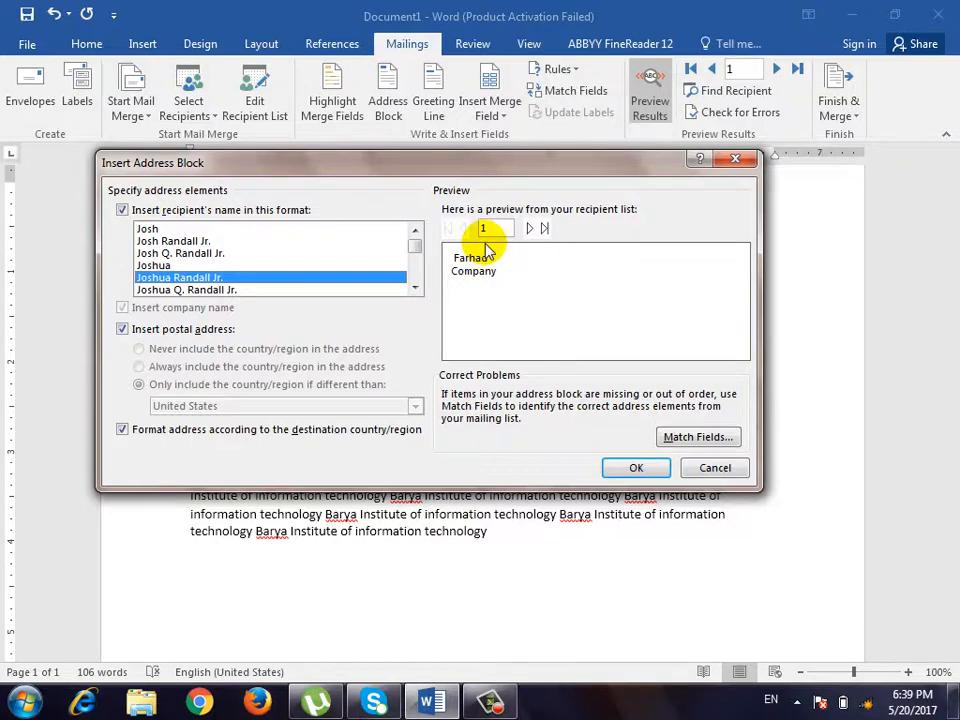
left_click(190, 255)
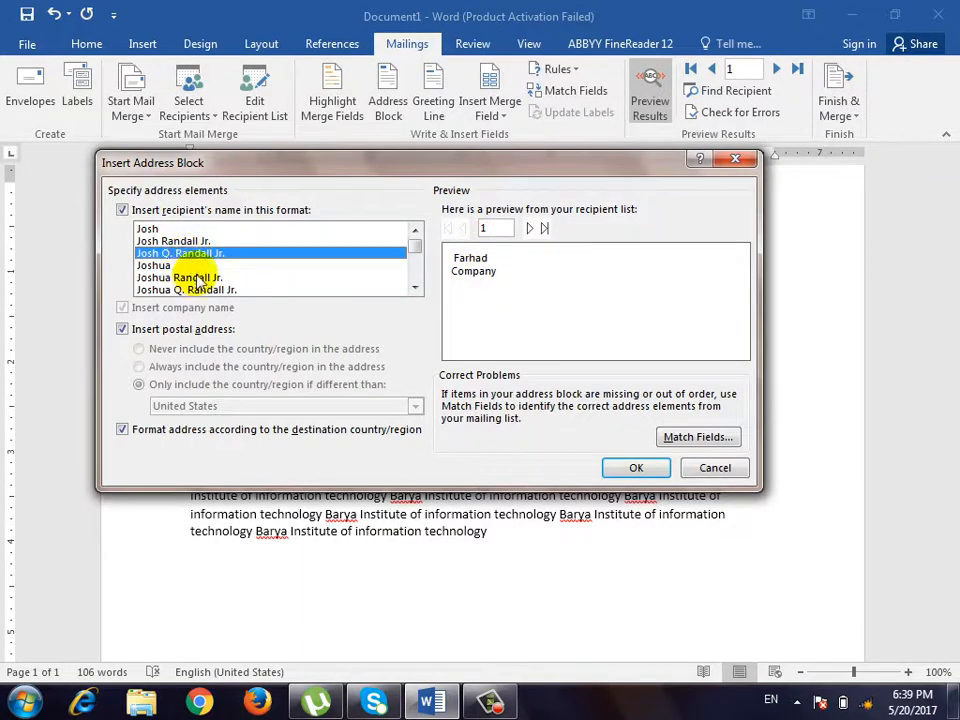
scroll(197, 268, "down", 2)
left_click(205, 276)
left_click(222, 253)
left_click(240, 266)
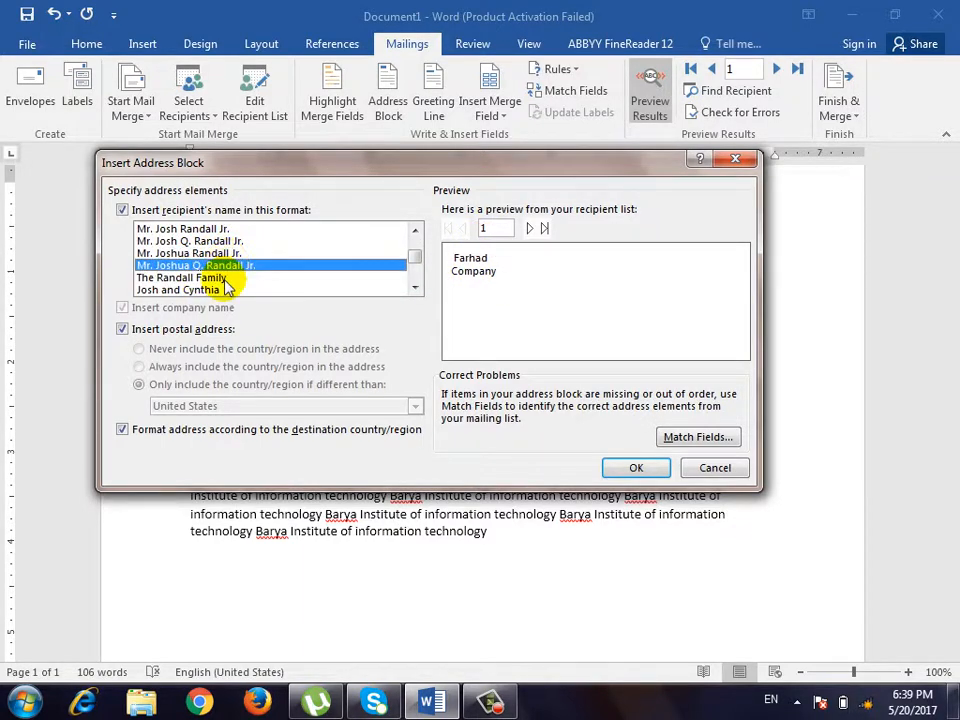
left_click(244, 277)
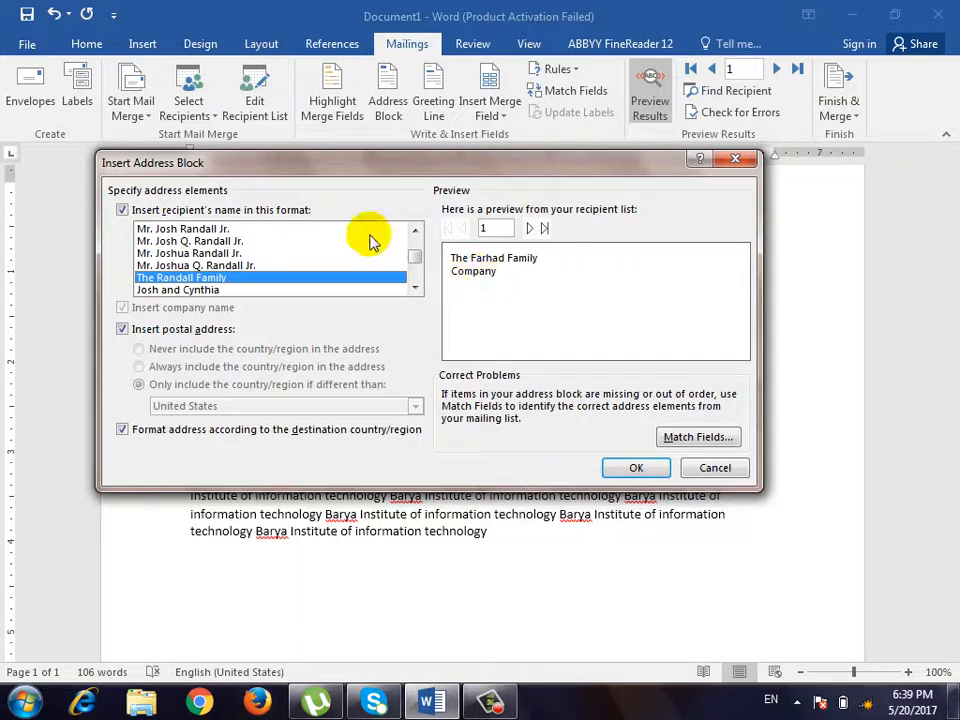
- Insert the address block using the two-person name format with a short first name, Jr. and two different surnames
scroll(369, 240, "down", 1)
left_click(350, 266)
left_click(228, 280)
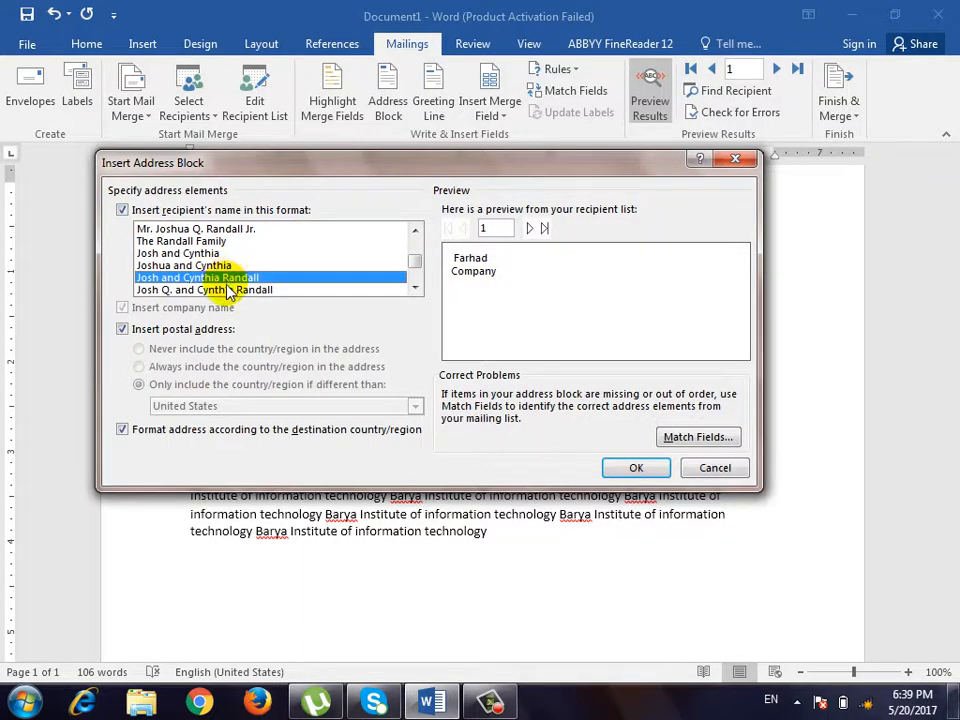
scroll(240, 280, "down", 2)
left_click(240, 265)
left_click(256, 243)
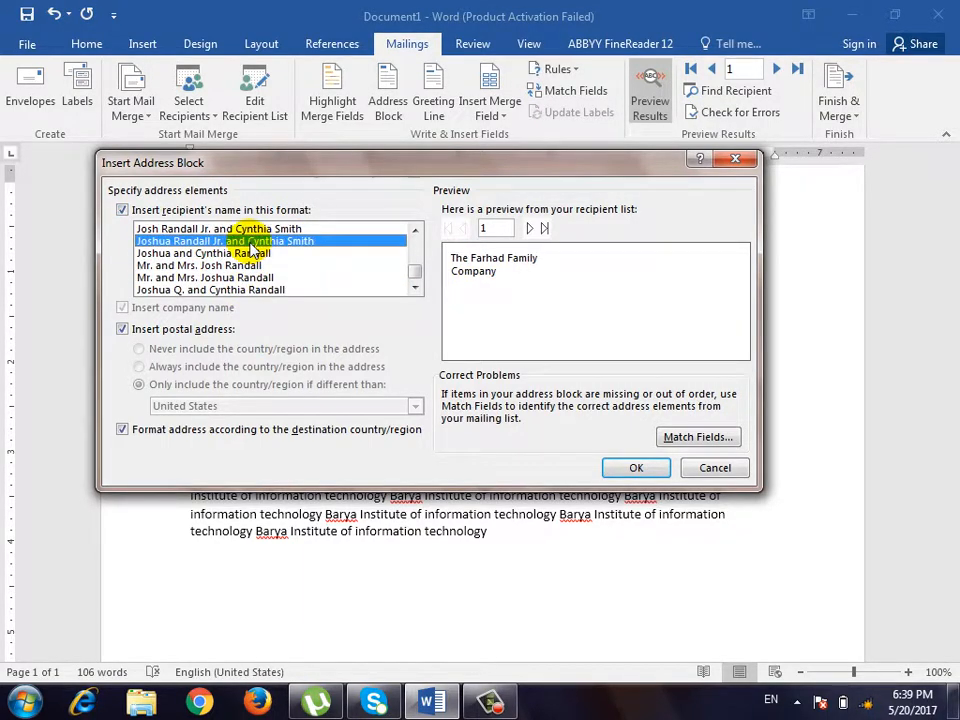
left_click(241, 266)
left_click(246, 241)
left_click(278, 229)
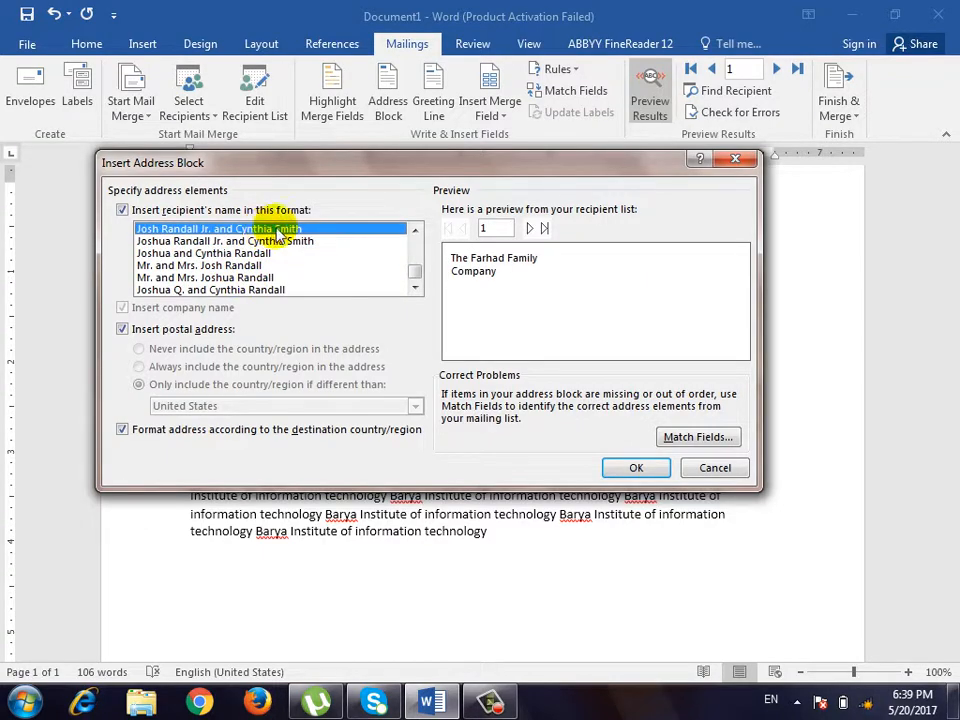
left_click(634, 467)
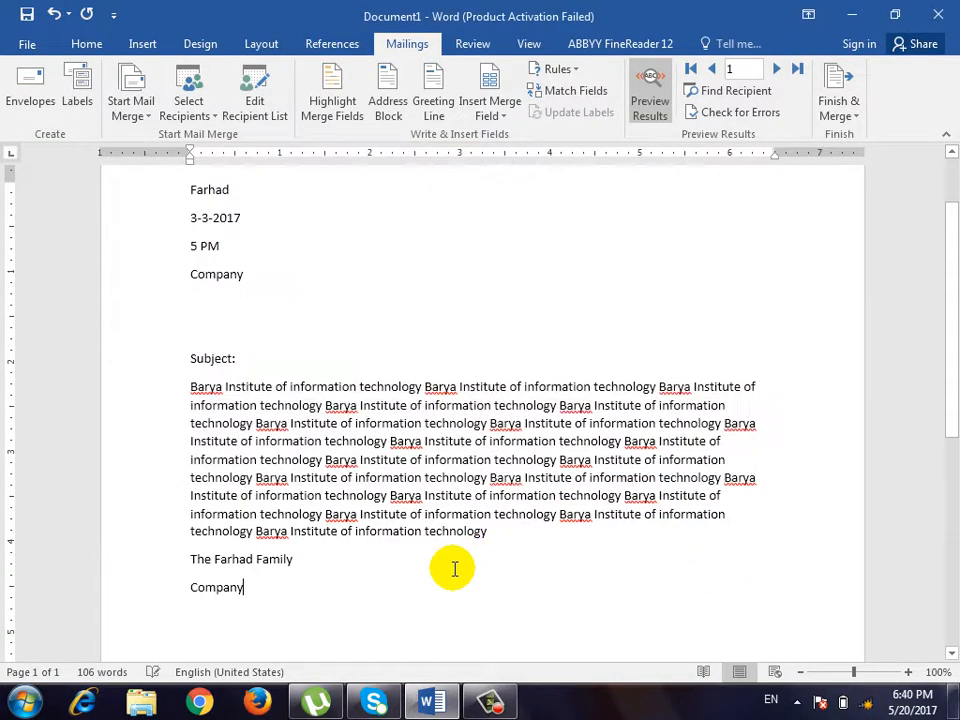
- Add a blank line above the address block and preview the letter for the second recipient
scroll(454, 568, "down", 2)
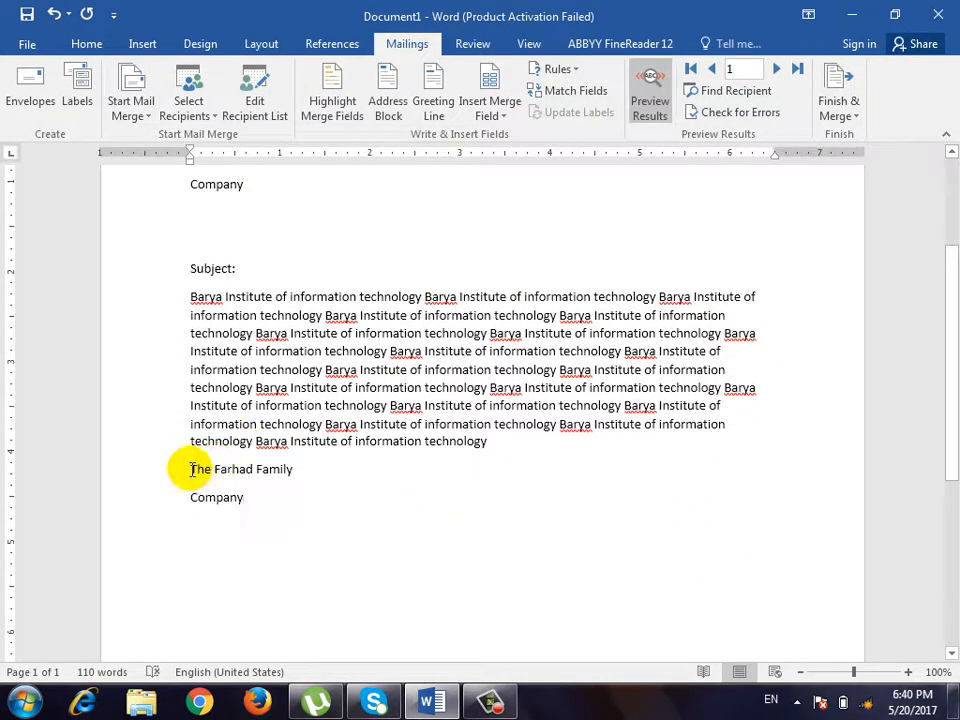
left_click(190, 469)
key("Return")
scroll(600, 488, "up", 2)
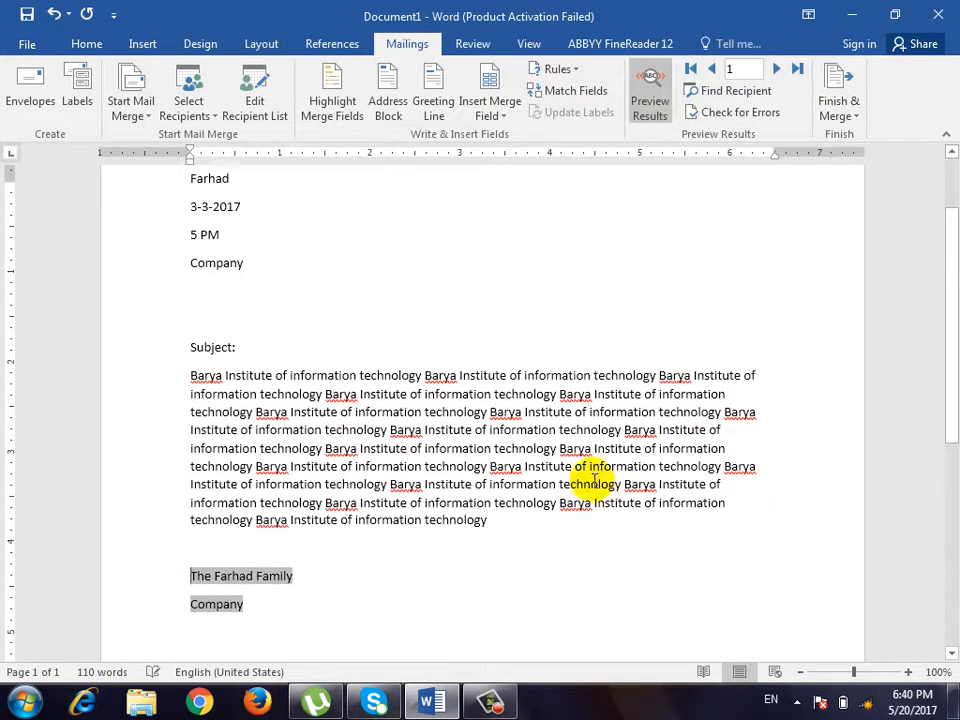
left_click(776, 70)
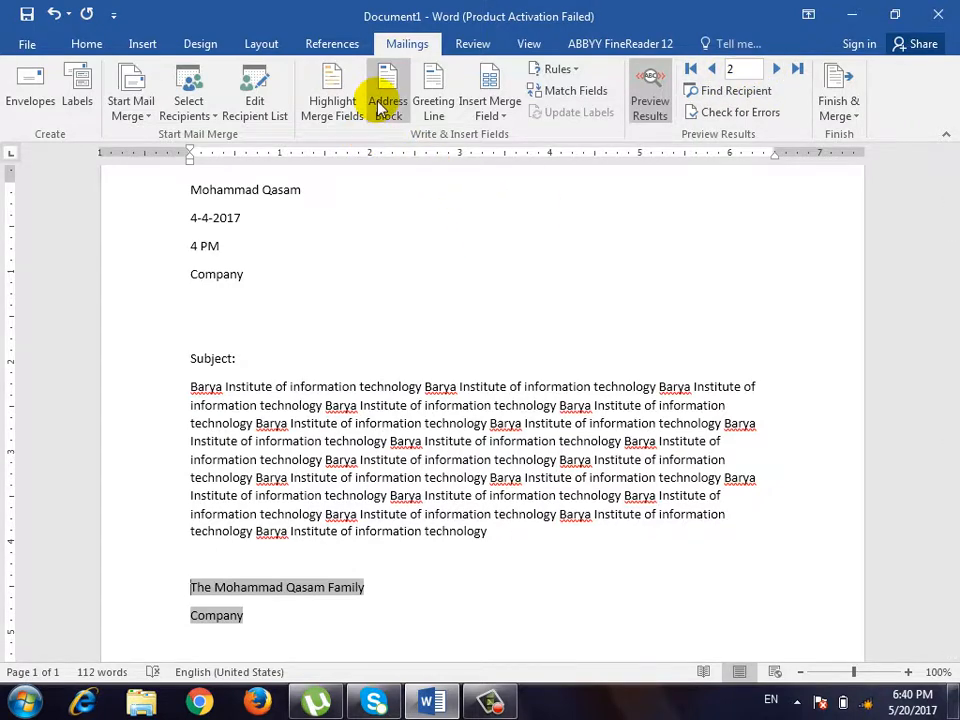
scroll(304, 228, "up", 3)
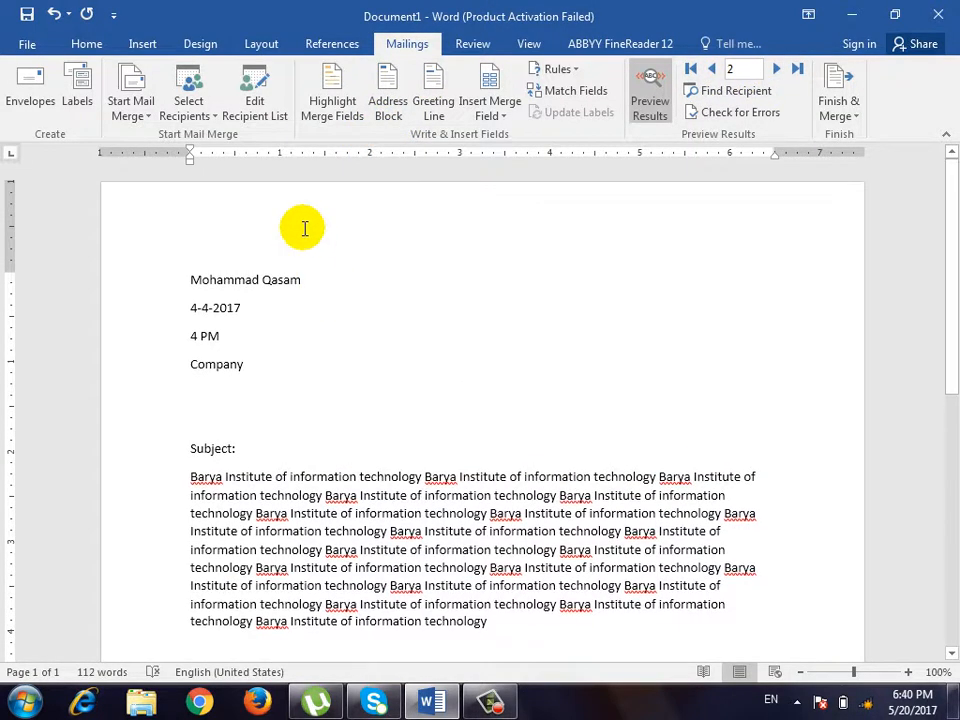
- Add two blank lines above the Name field at the beginning of the letter
left_click_drag(191, 266, 702, 273)
key("Return")
key("Return")
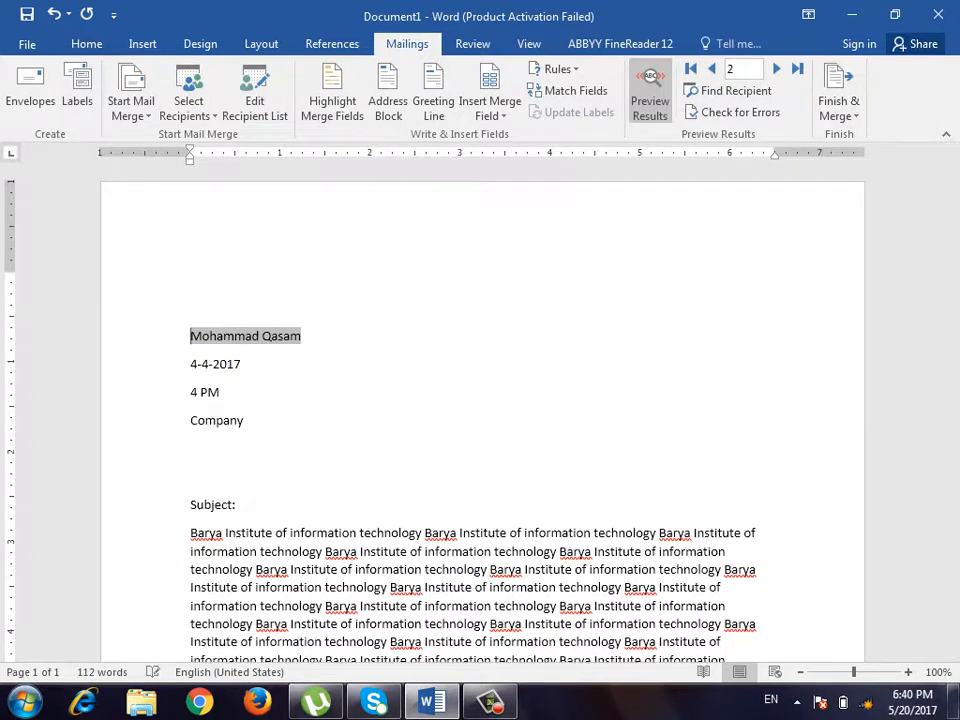
key("Up")
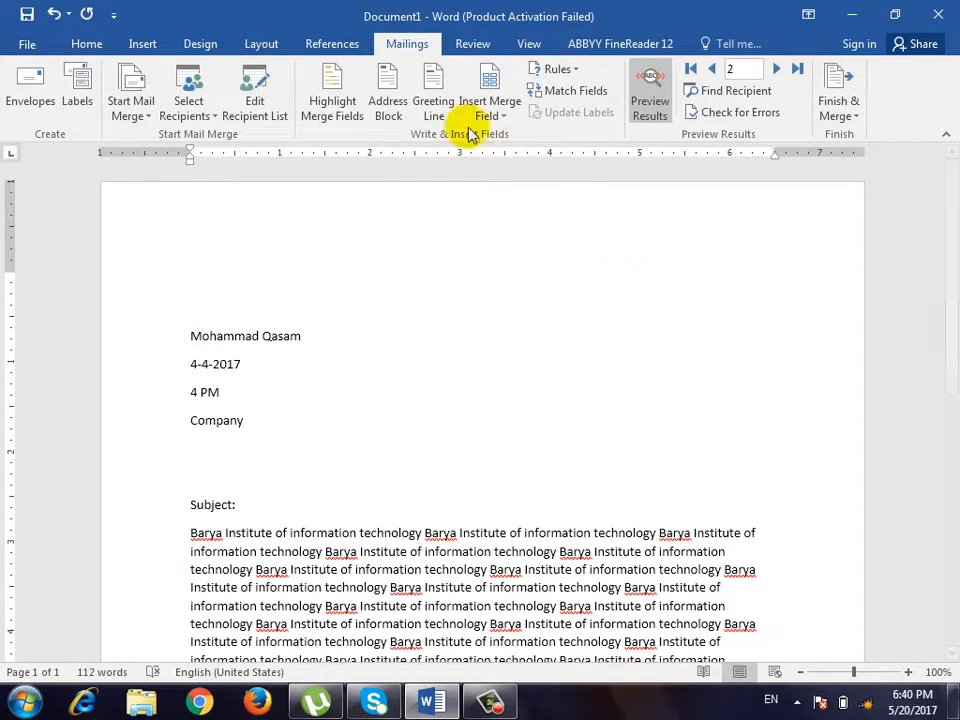
- Delete the word Greeting and its extra line from the beginning of the letter
left_click(503, 692)
left_click(876, 637)
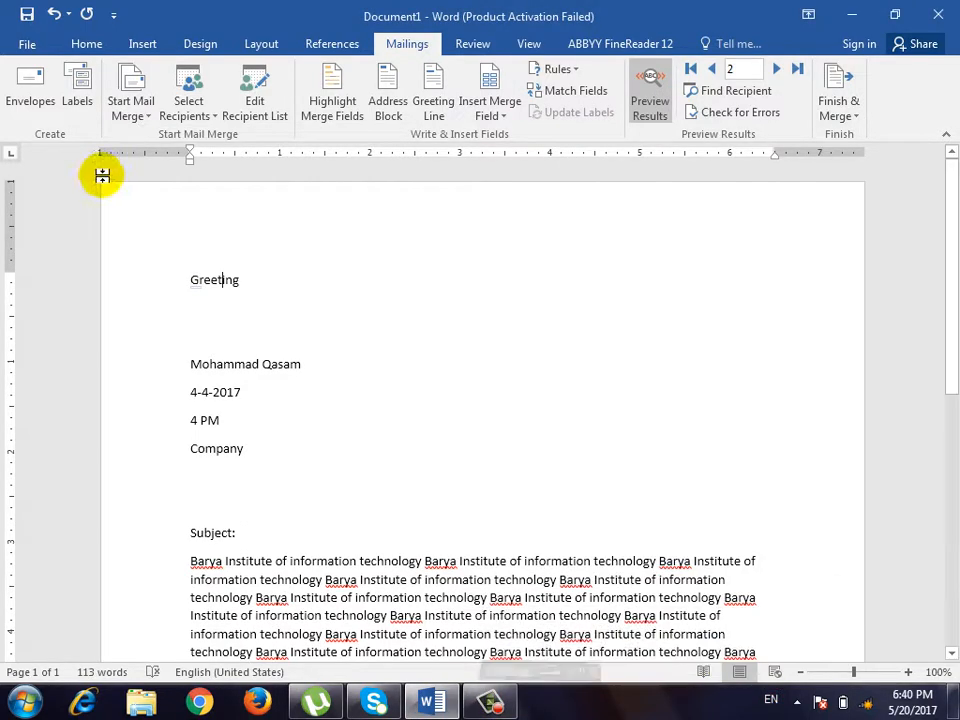
double_click(214, 280)
key("BackSpace")
key("BackSpace")
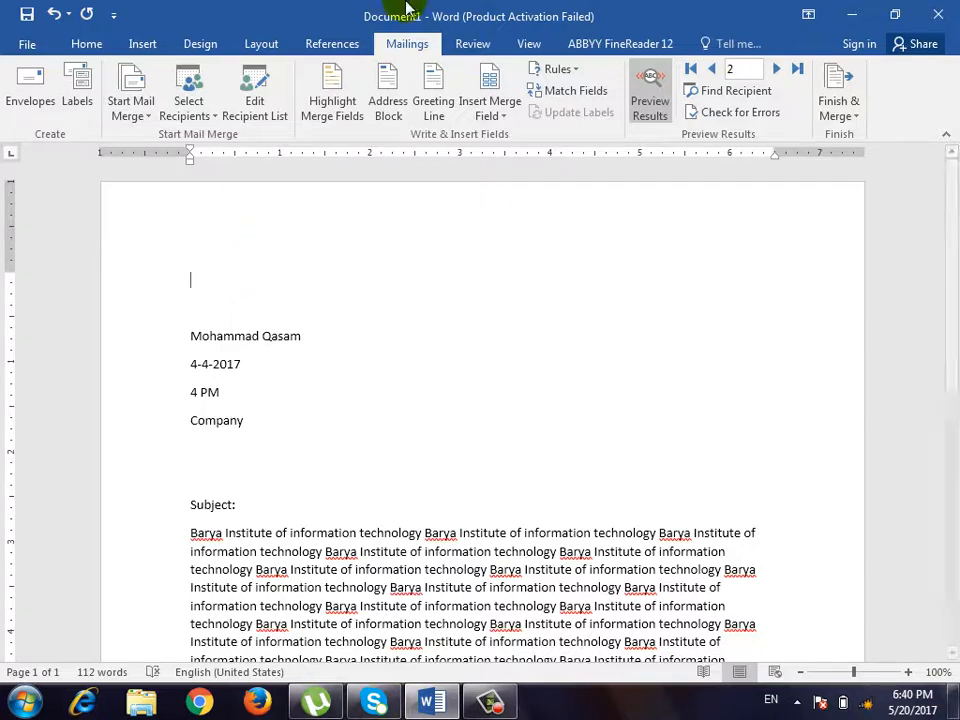
- Insert a greeting line on the letter's first line with Dear, the Mr. and Mrs. surname format and a closing comma
left_click(434, 110)
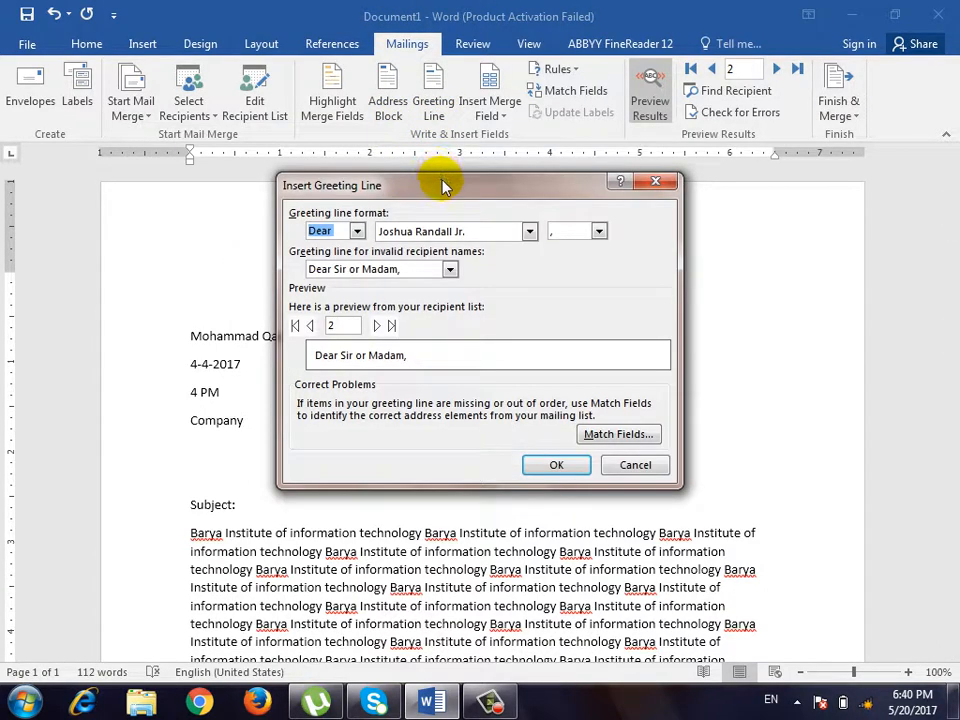
left_click(357, 233)
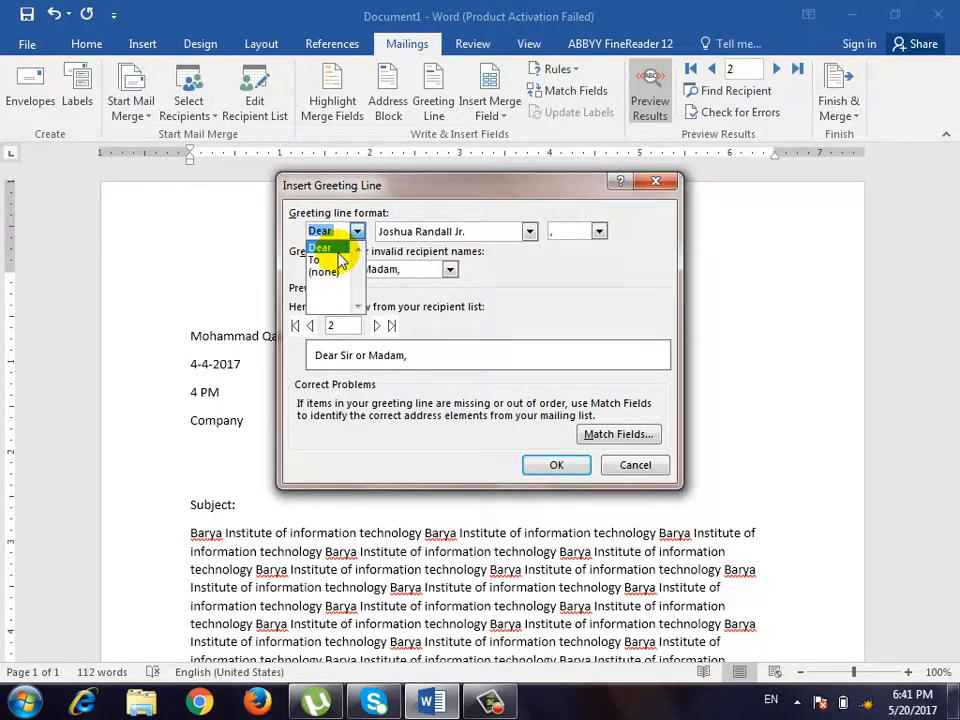
left_click(339, 249)
left_click(531, 233)
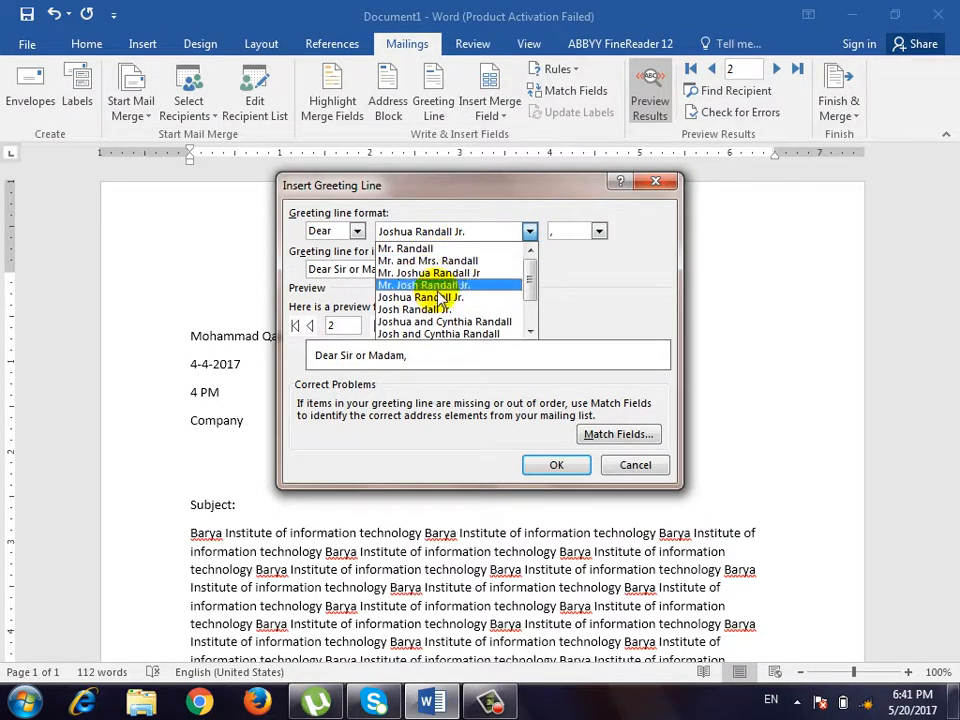
scroll(440, 303, "down", 1)
scroll(440, 303, "up", 1)
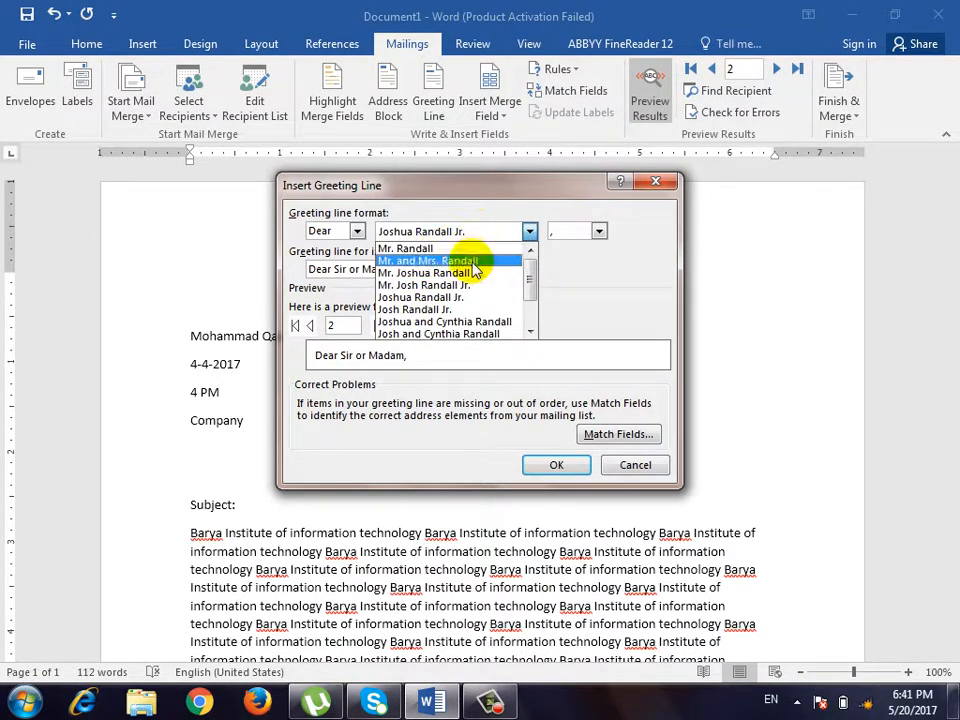
left_click(479, 262)
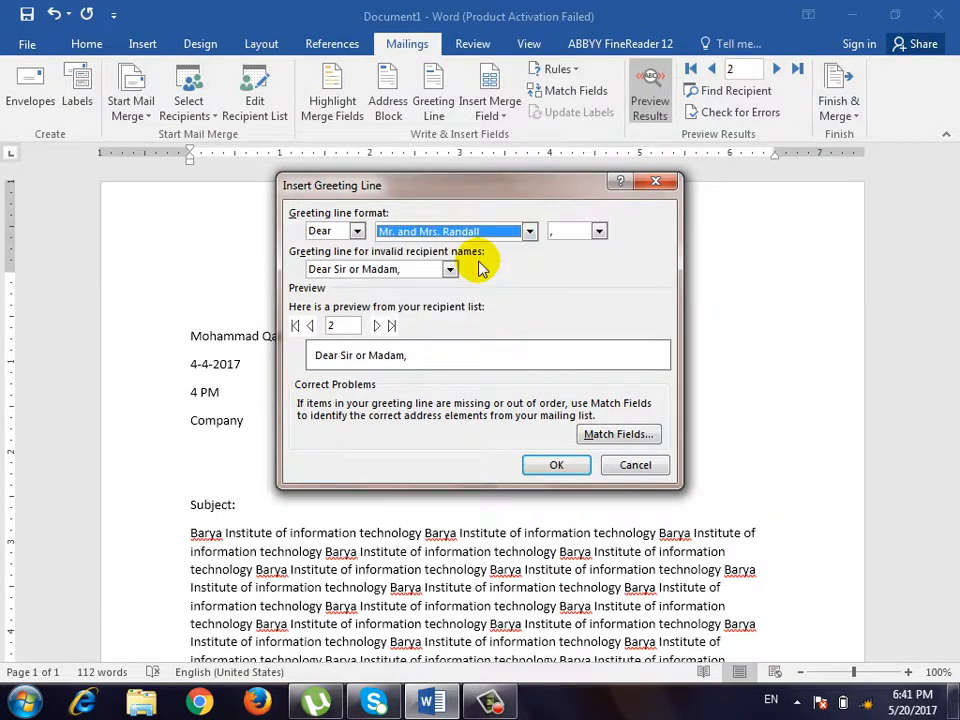
left_click(599, 232)
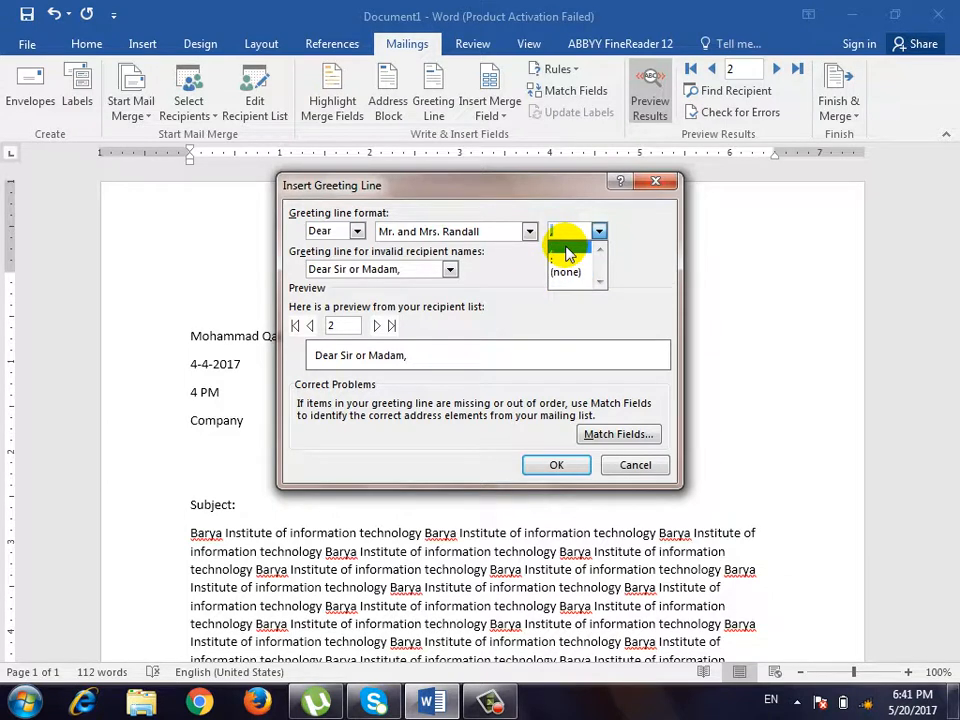
left_click(566, 252)
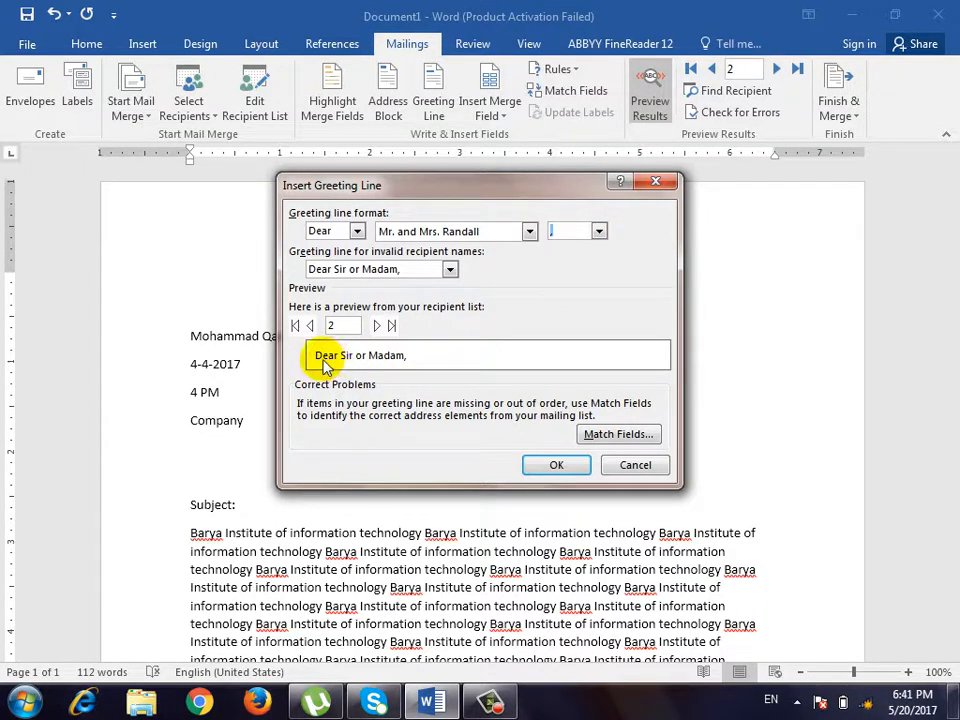
left_click(574, 467)
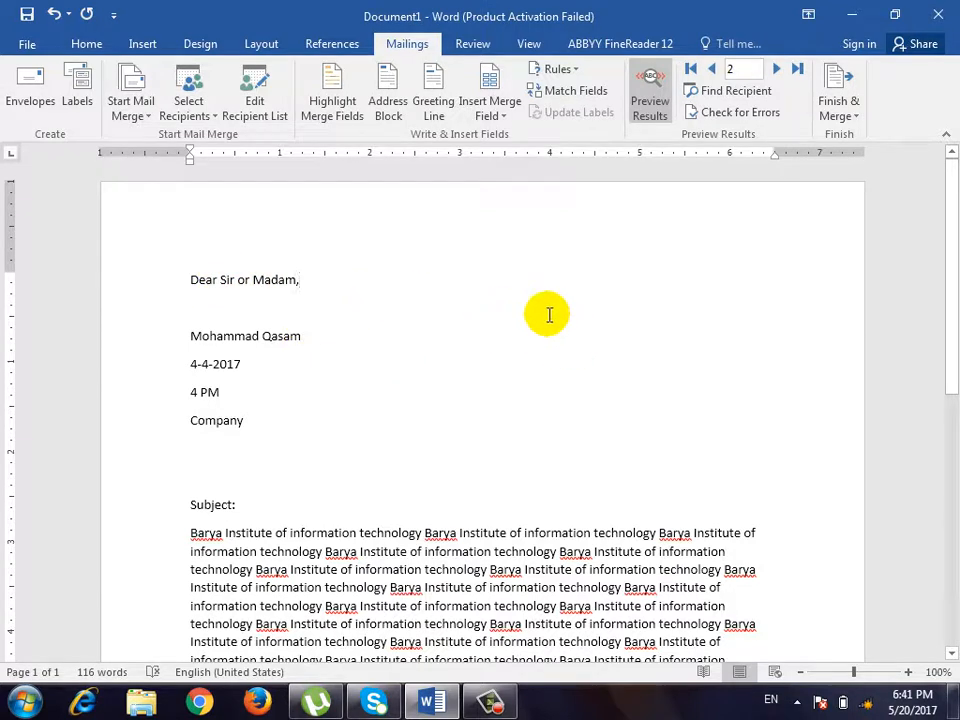
- Compare the merge field placeholders with the merged results by switching the results preview off and on
left_click(503, 118)
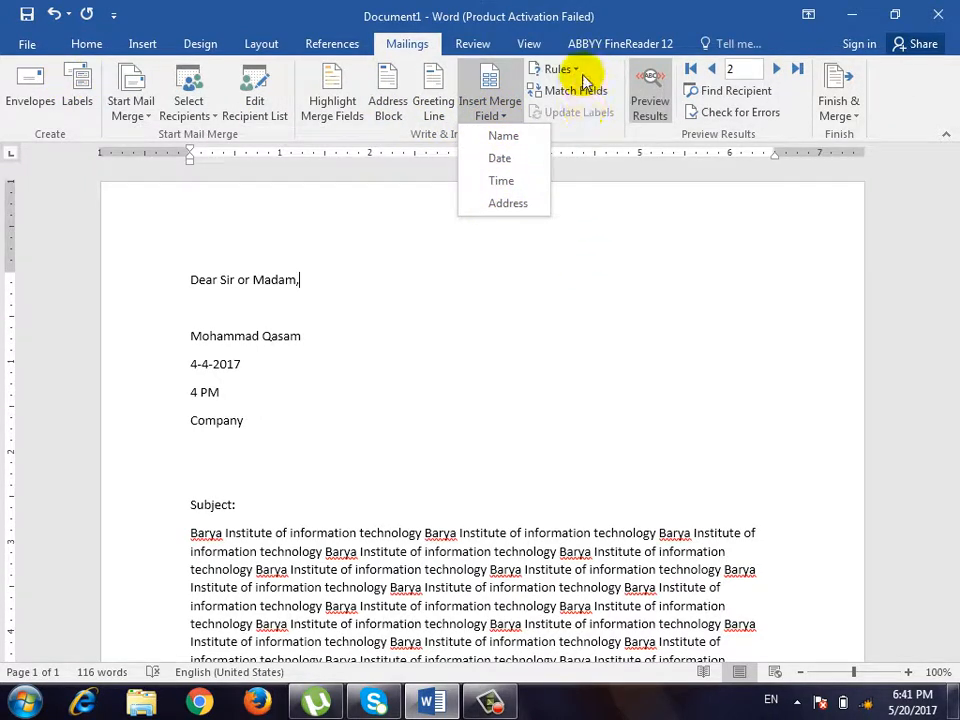
left_click(648, 103)
left_click(645, 100)
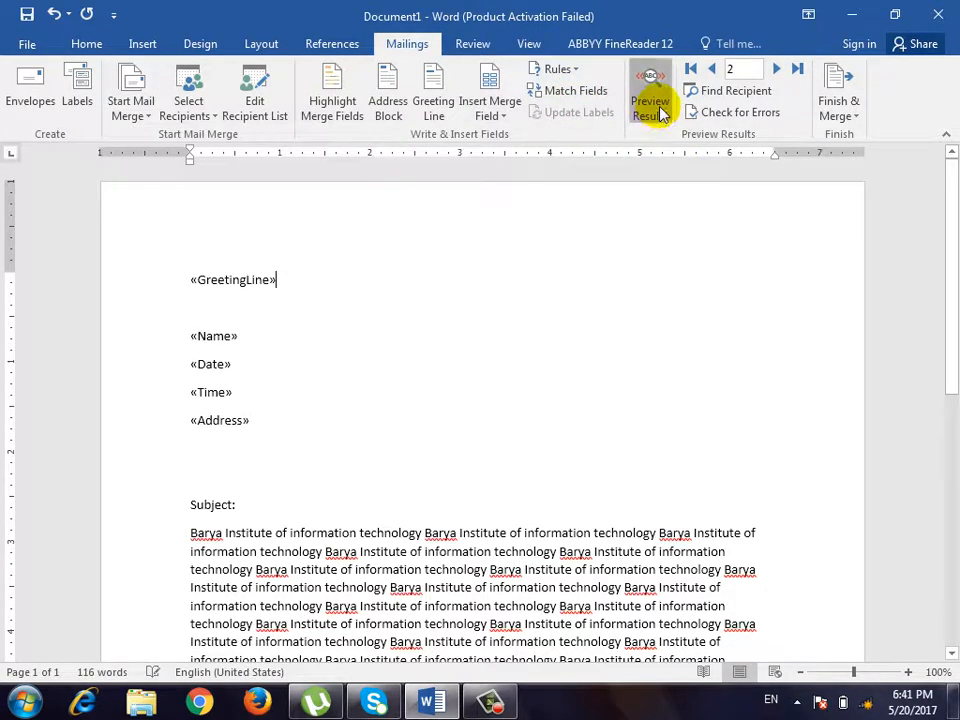
left_click(649, 106)
left_click(656, 107)
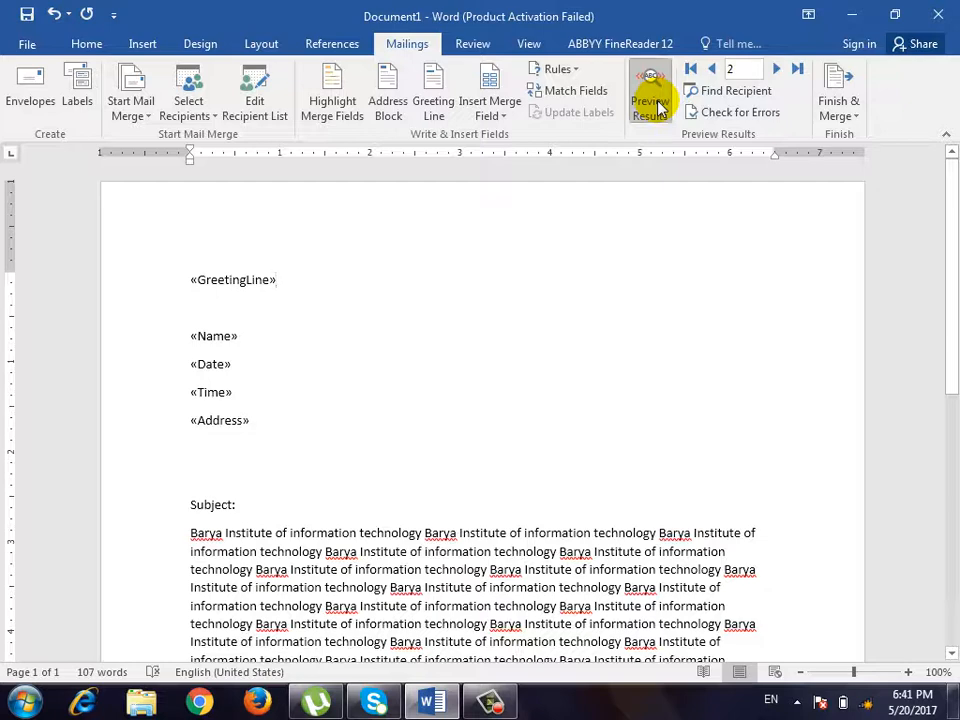
left_click(652, 106)
- Preview the letter for the third, first and last recipients, and return to the merge field placeholders
left_click(776, 70)
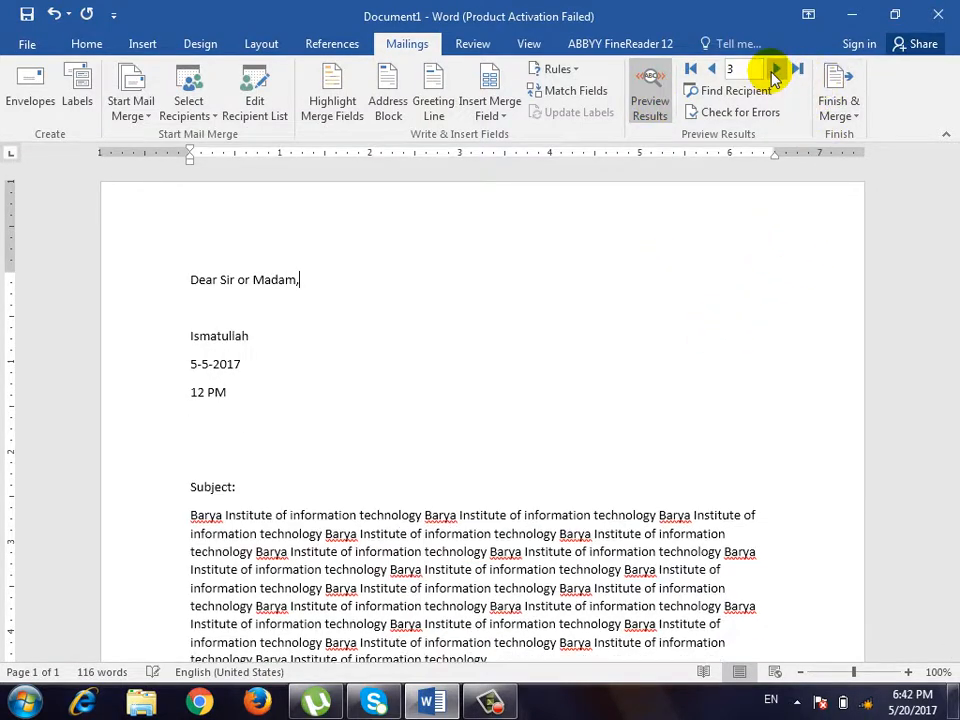
left_click(776, 70)
left_click(690, 70)
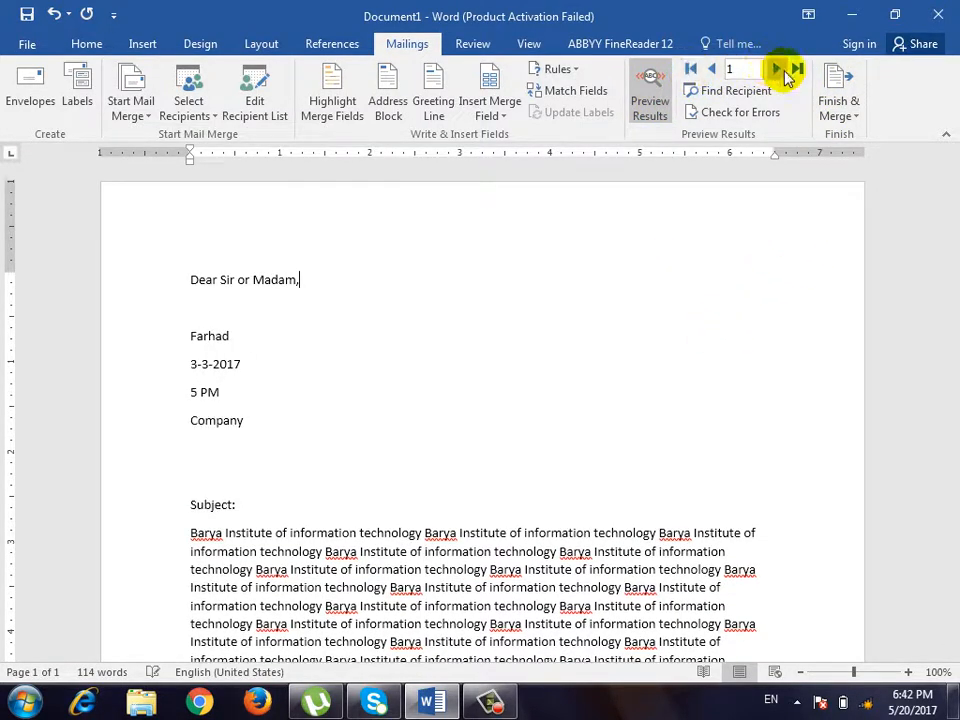
left_click(797, 69)
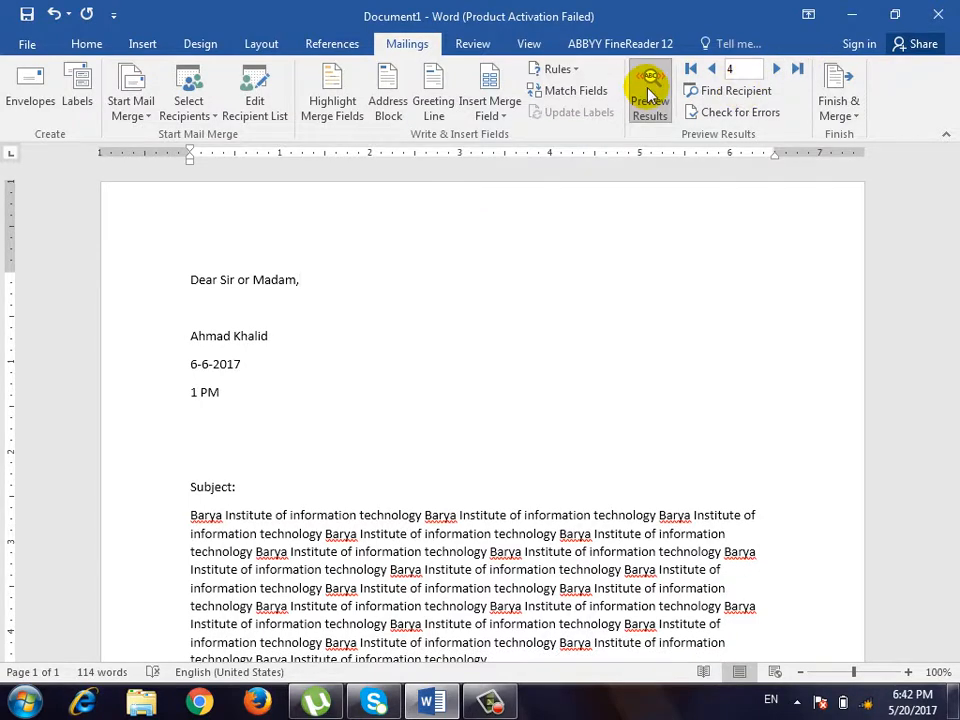
left_click(651, 95)
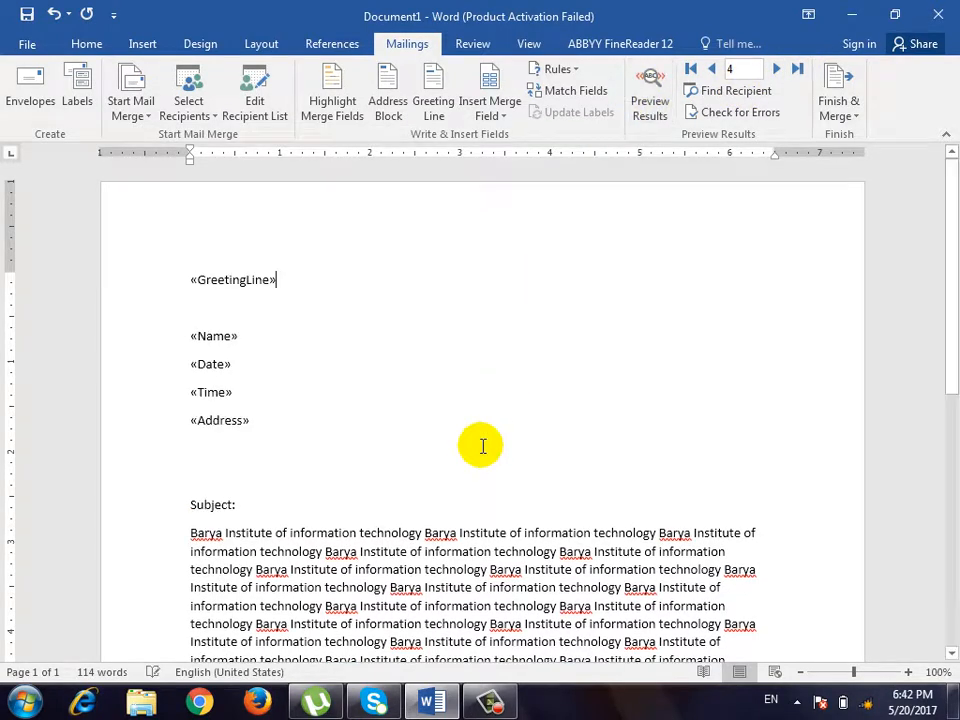
- Search all fields for the first recipient's name, limit the search to the Name field, and preview that recipient's letter
left_click(712, 91)
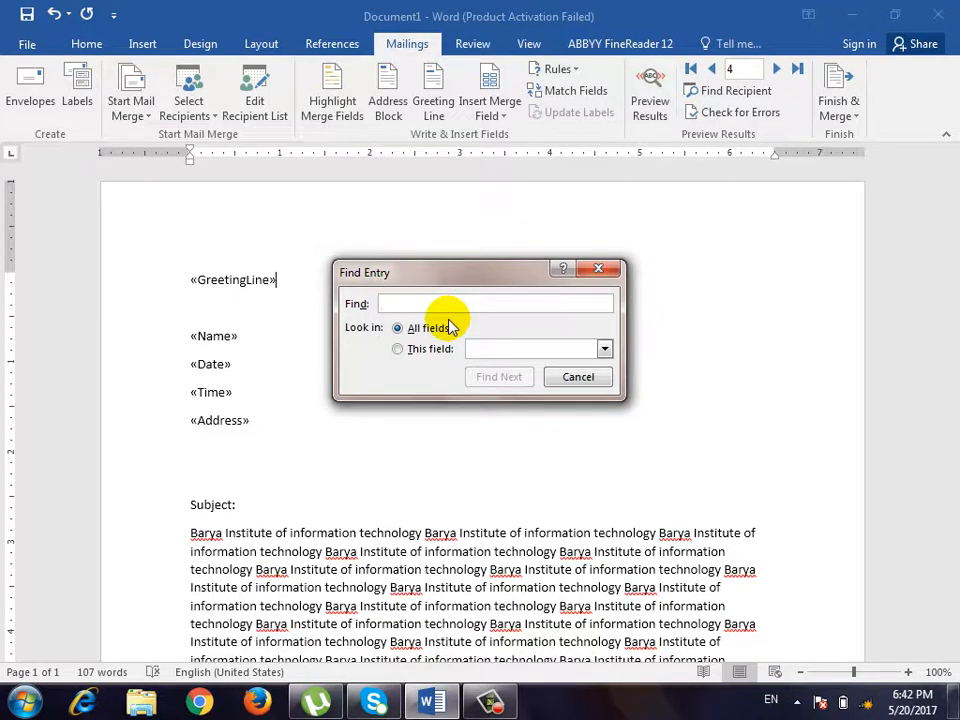
type("farhad")
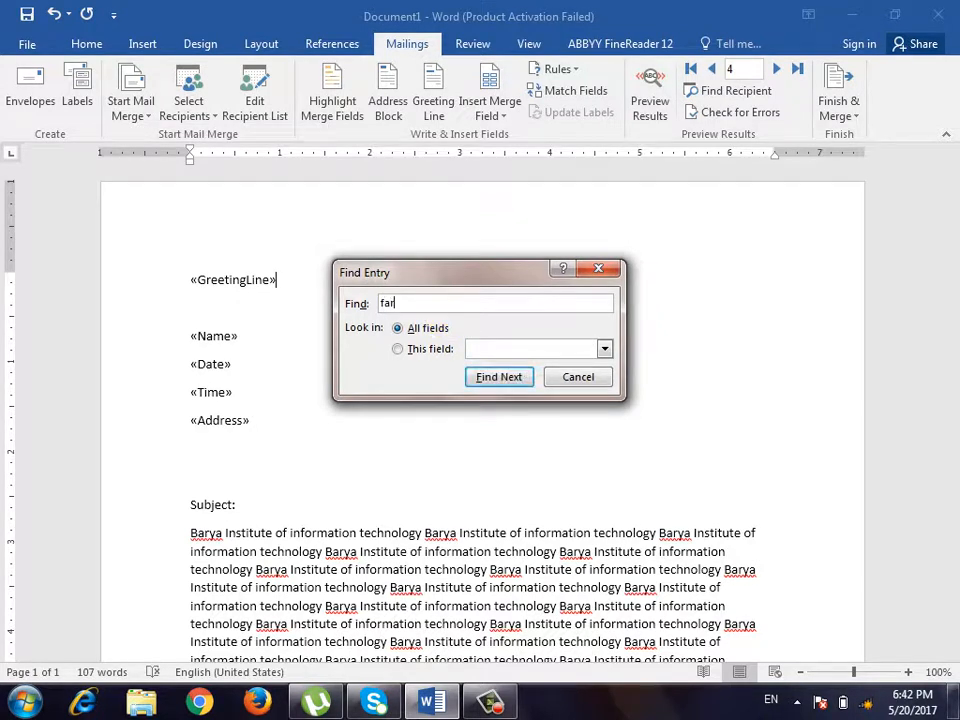
left_click(489, 380)
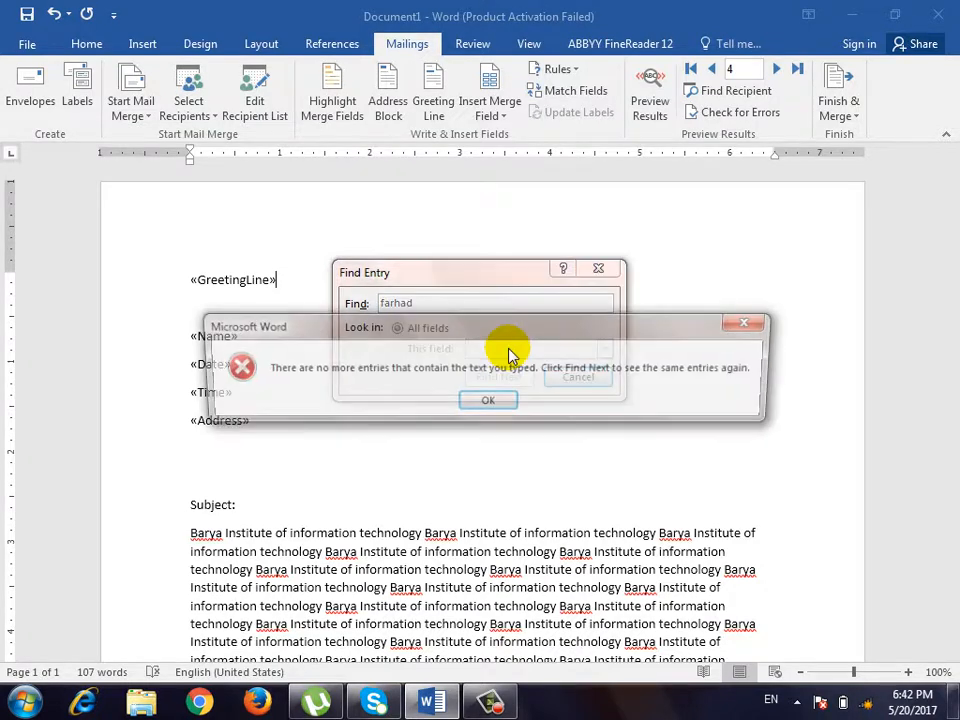
left_click(489, 403)
left_click(497, 350)
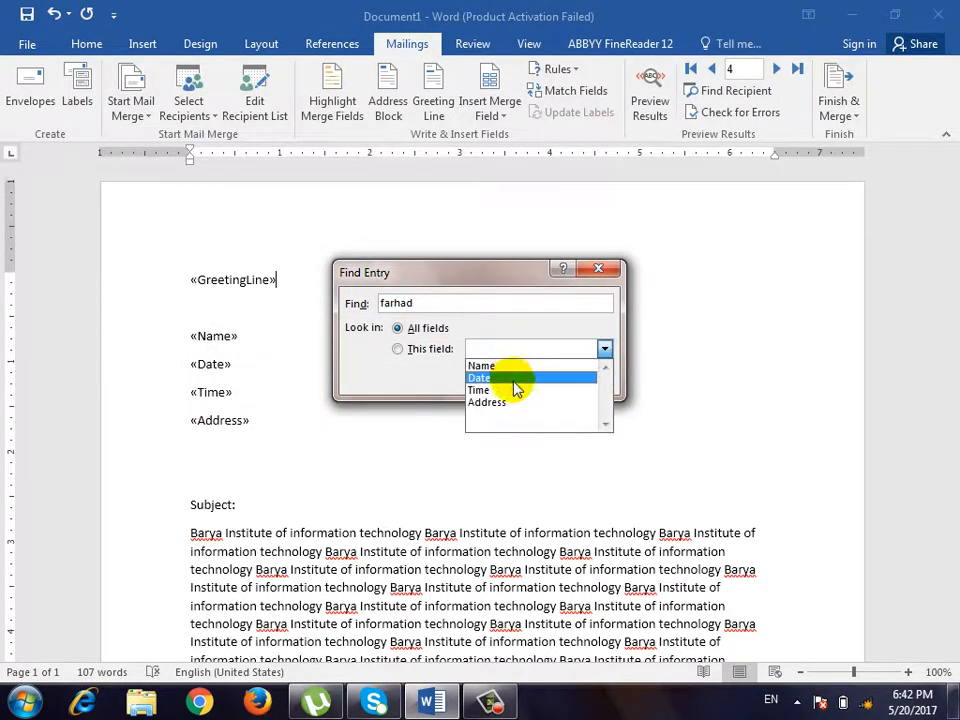
left_click(503, 368)
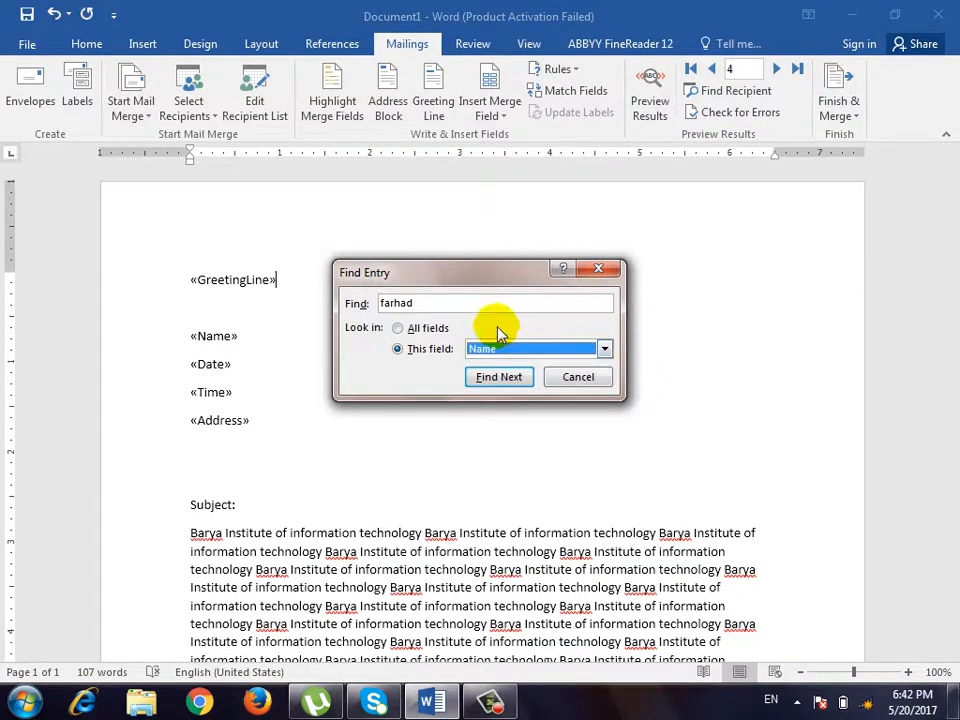
left_click(600, 377)
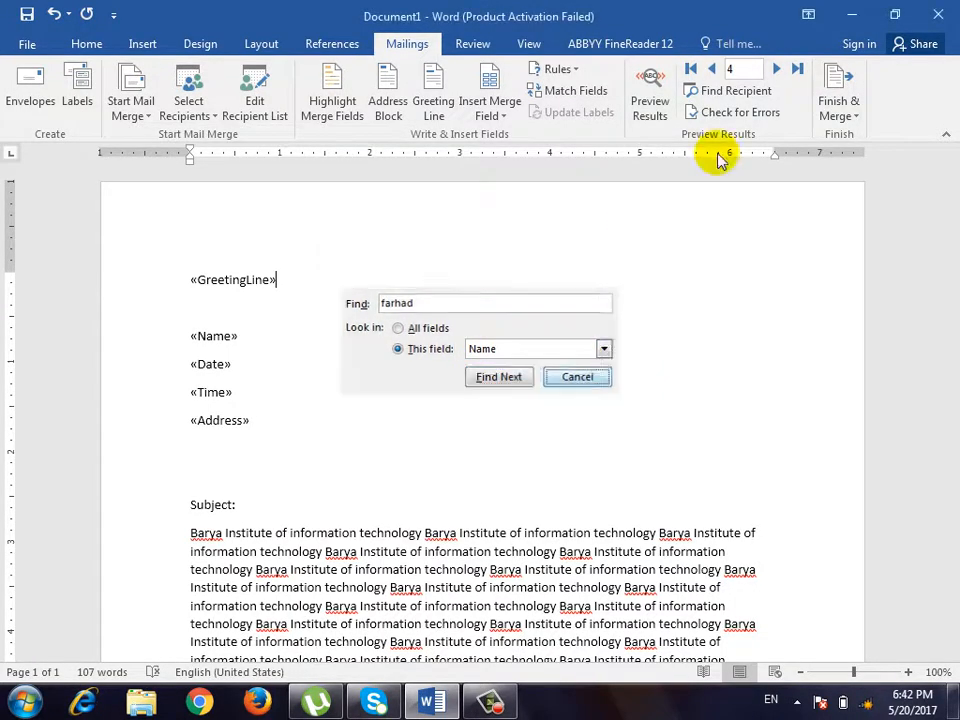
left_click(655, 92)
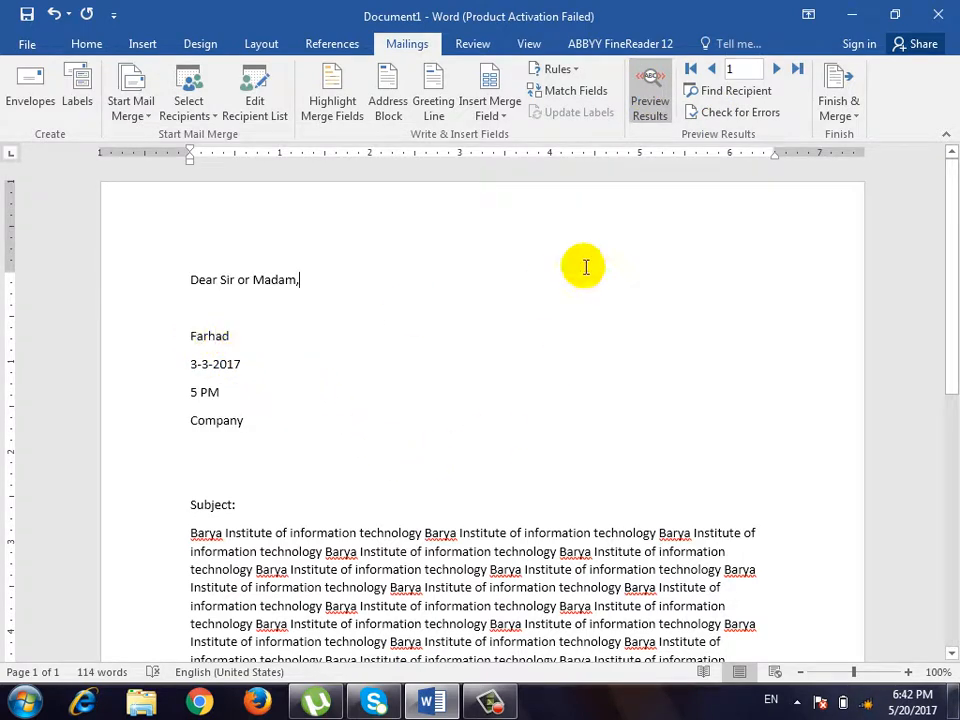
- Find another recipient by searching only the Name field for part of a name
left_click(733, 97)
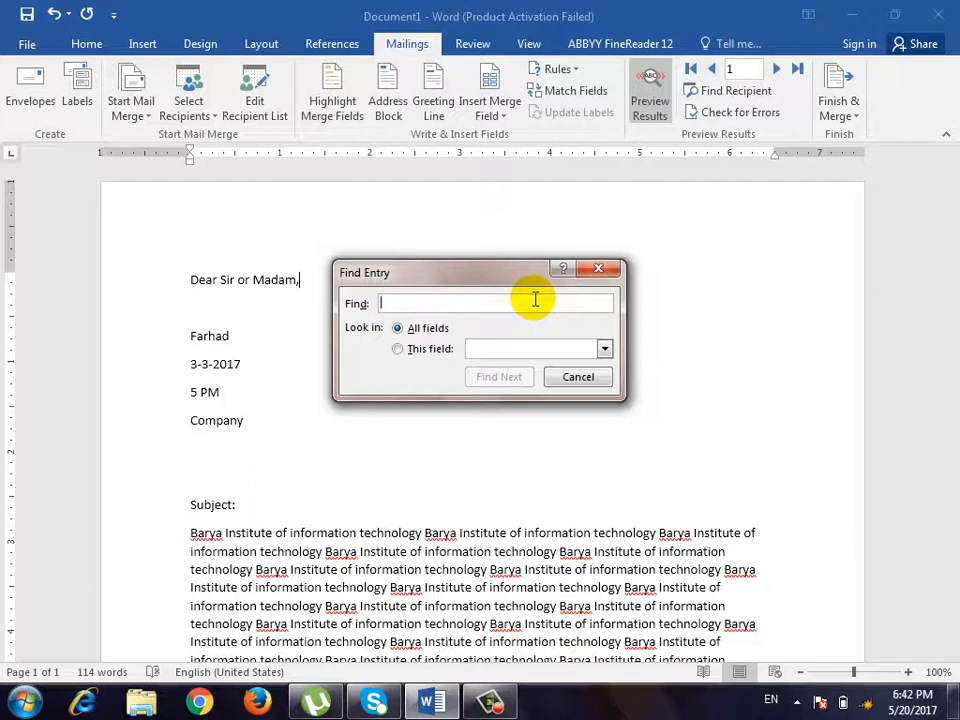
type("ali")
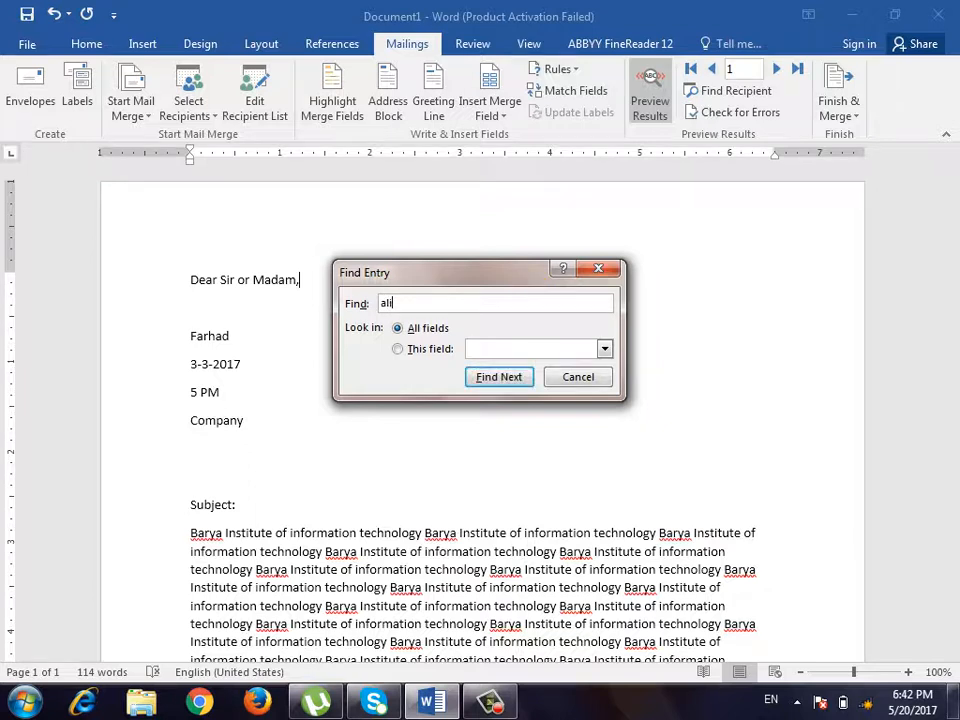
left_click(437, 352)
left_click(432, 334)
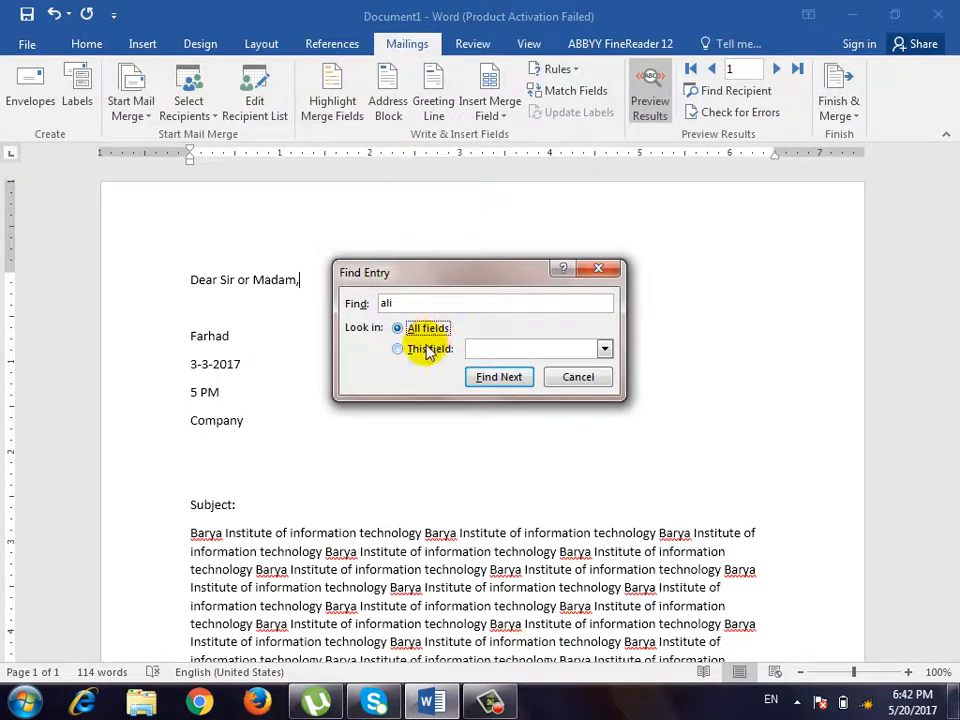
left_click(430, 349)
left_click(497, 348)
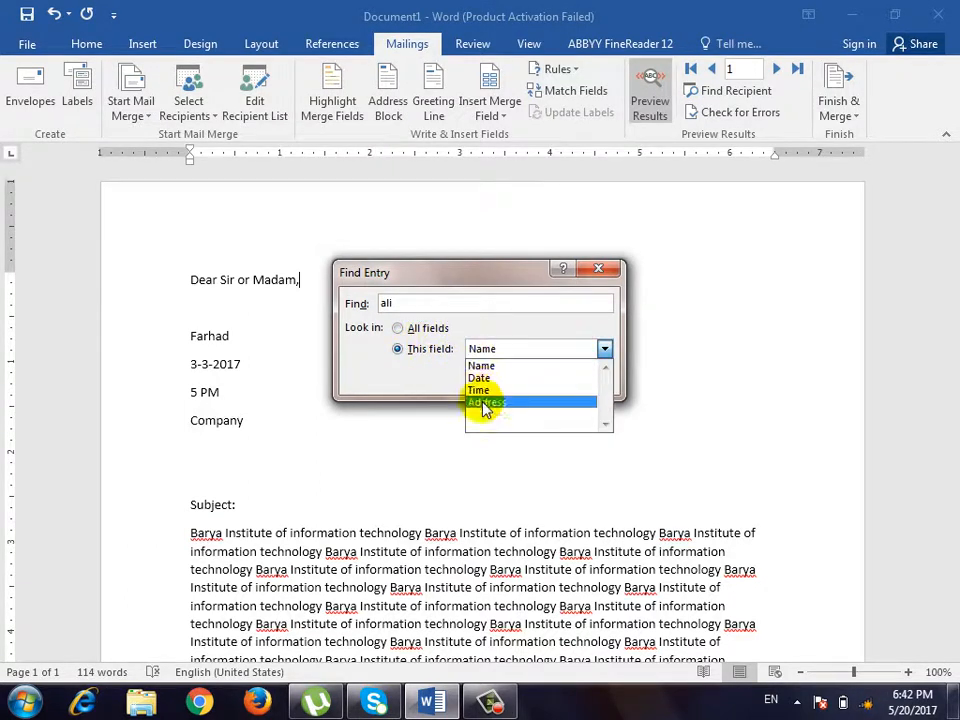
left_click(498, 366)
left_click(505, 377)
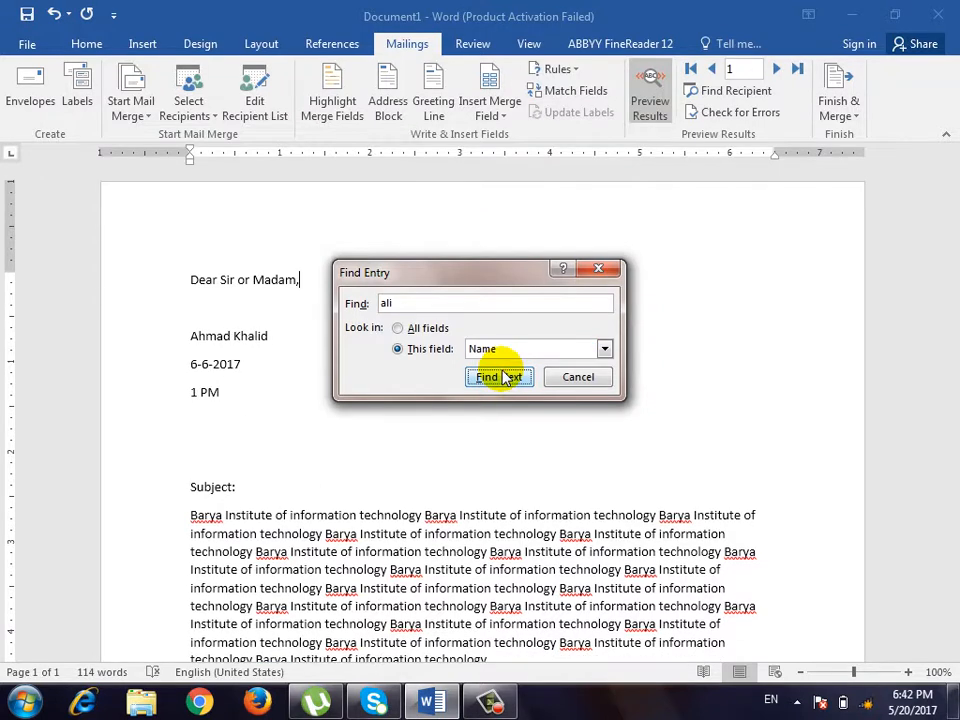
left_click(575, 376)
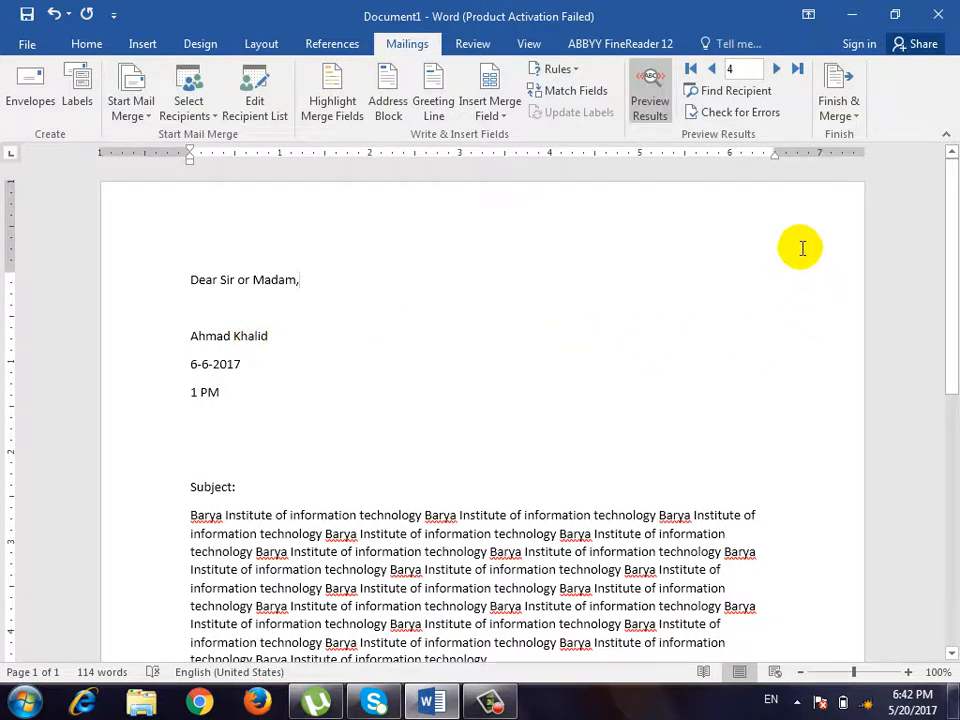
- Review the merge's error checking and reporting options, and dismiss them without running a check
left_click(737, 113)
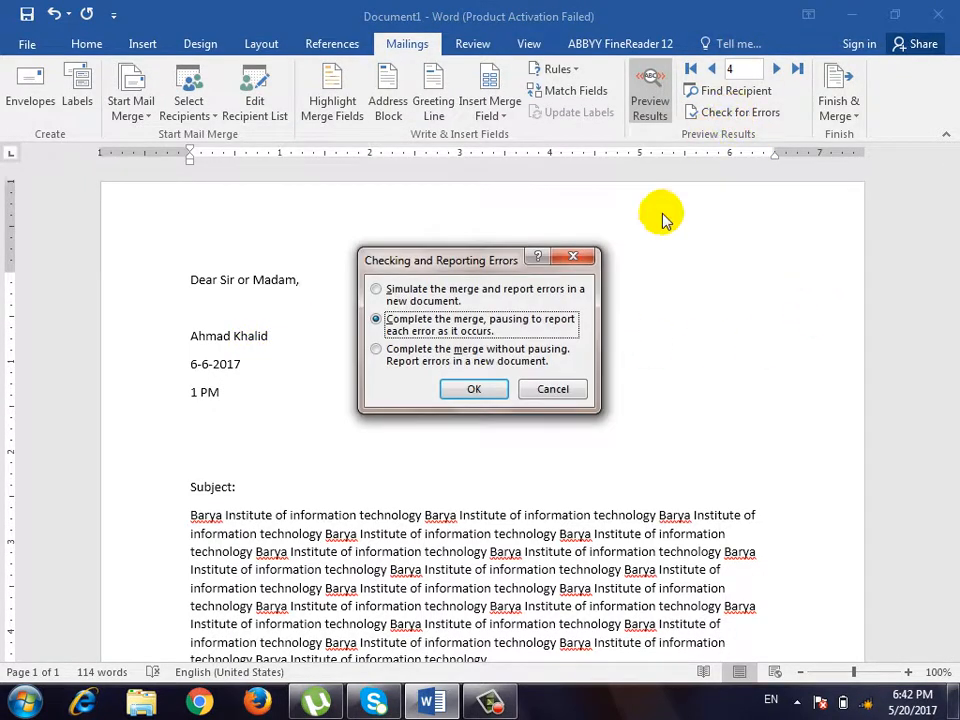
left_click(570, 402)
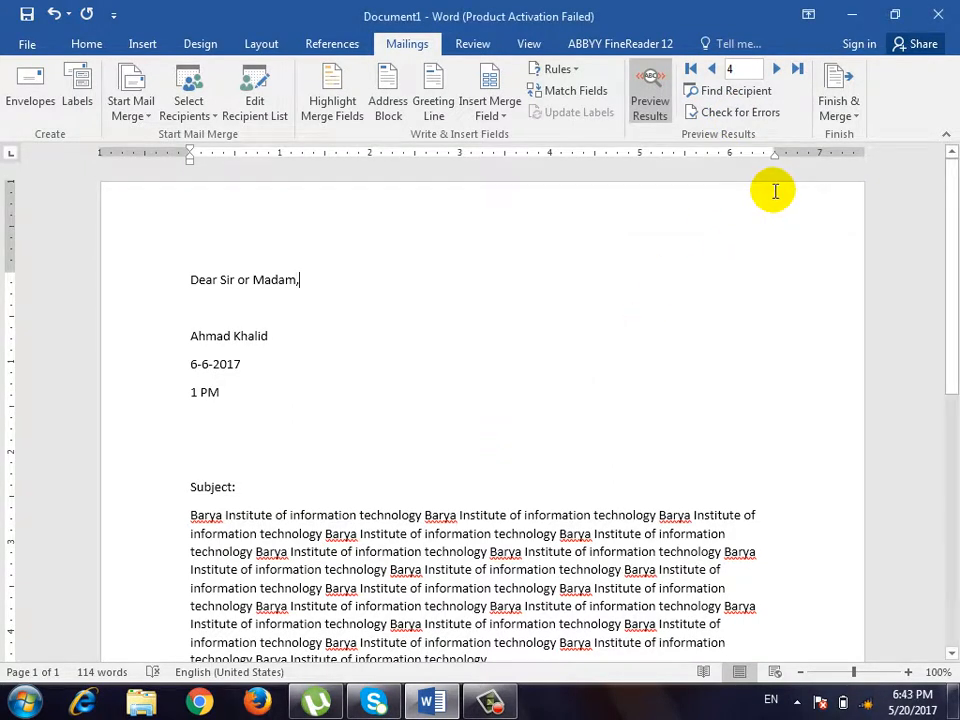
- Explore the all, current record and from/to range choices for merging to a new document, without merging
left_click(855, 116)
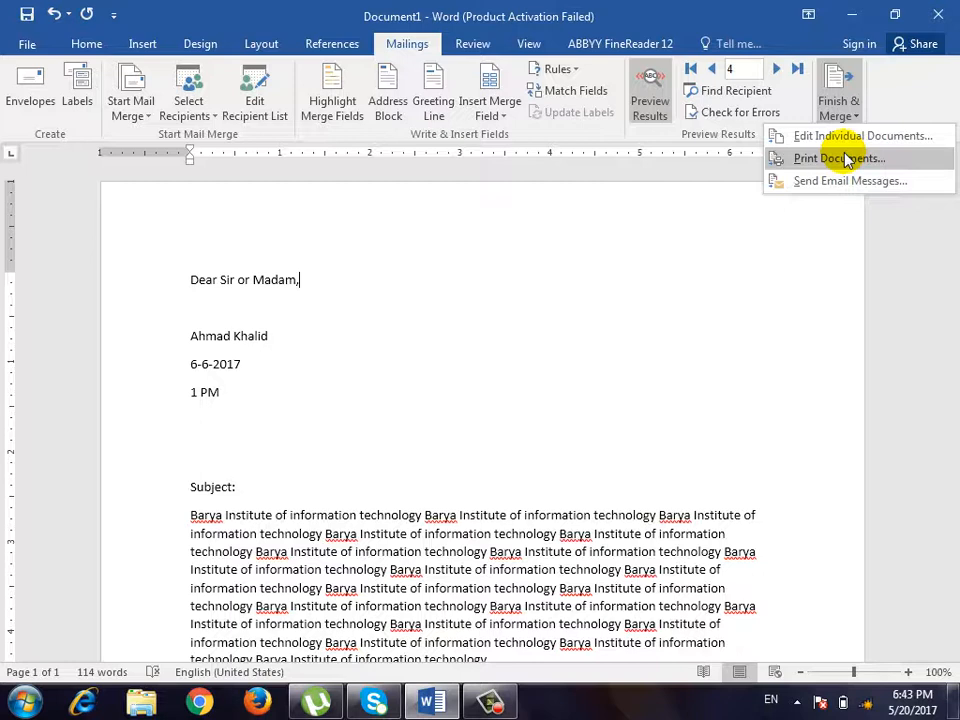
left_click(800, 138)
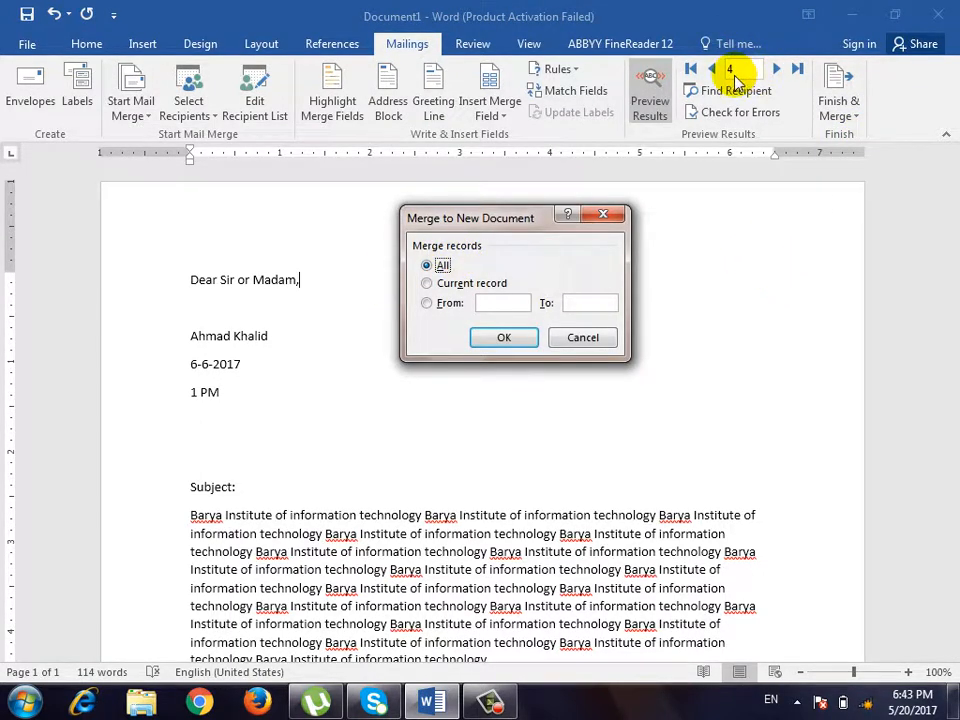
left_click(441, 283)
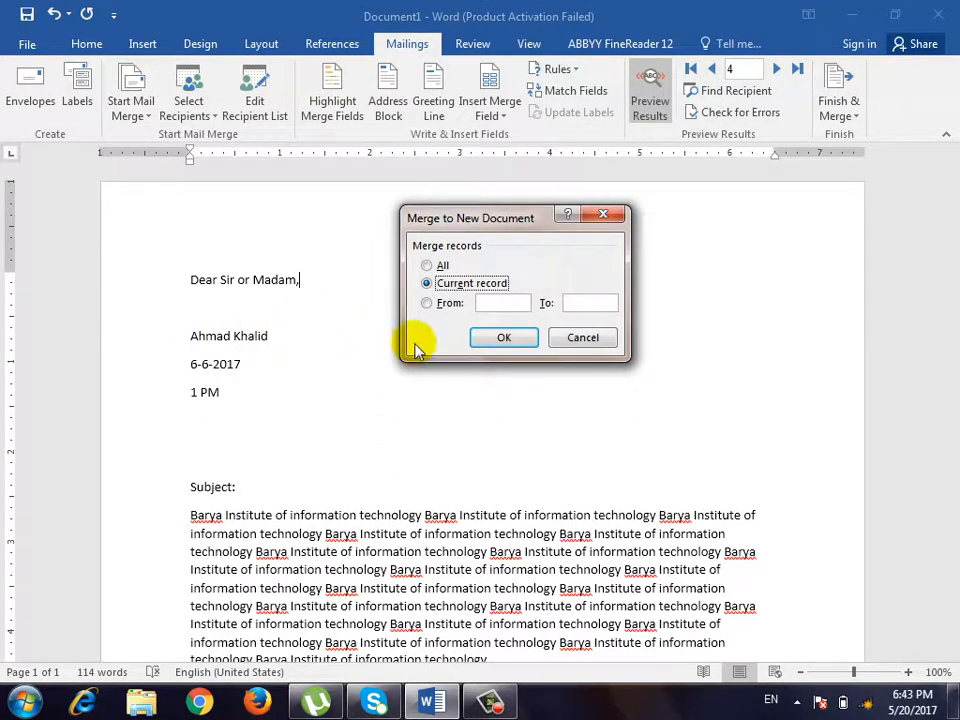
left_click(498, 302)
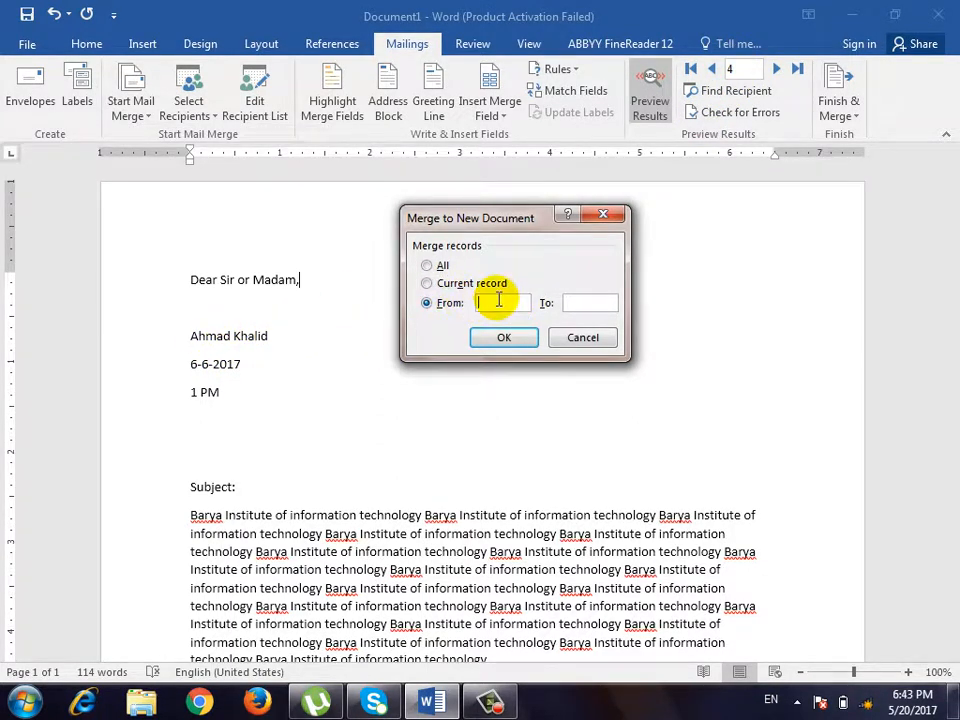
left_click(429, 266)
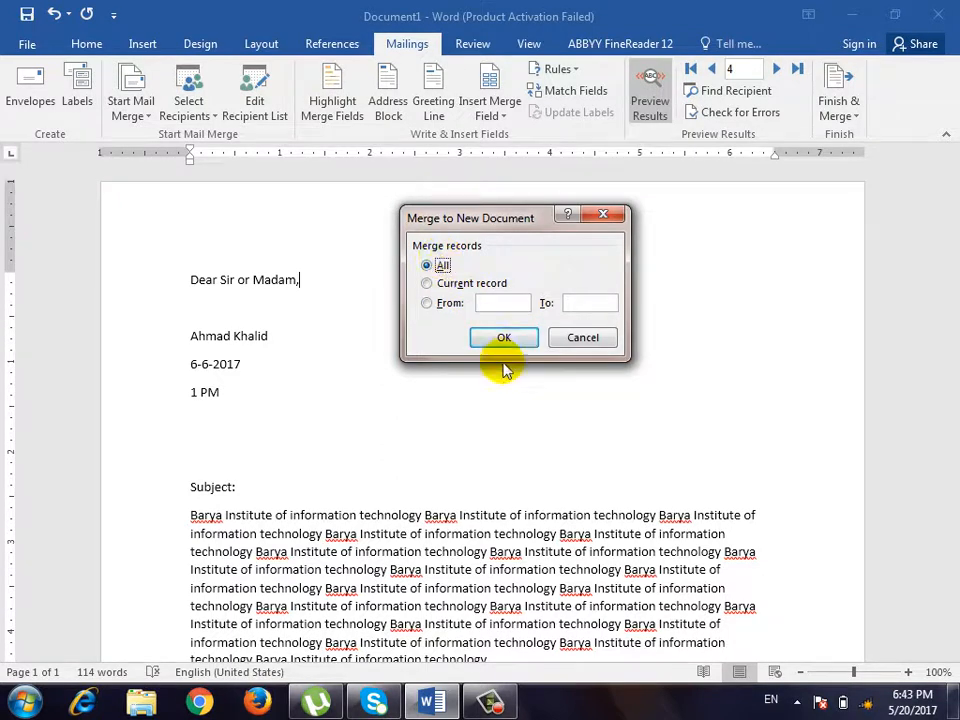
left_click(582, 335)
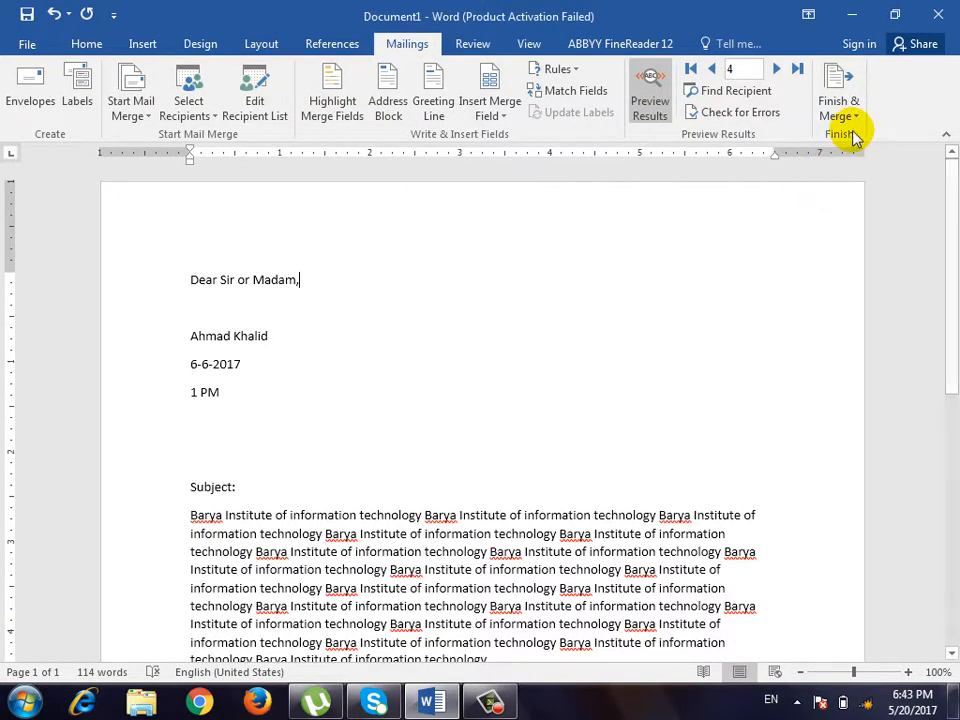
- Merge all records into a new document of individually editable letters
left_click(853, 122)
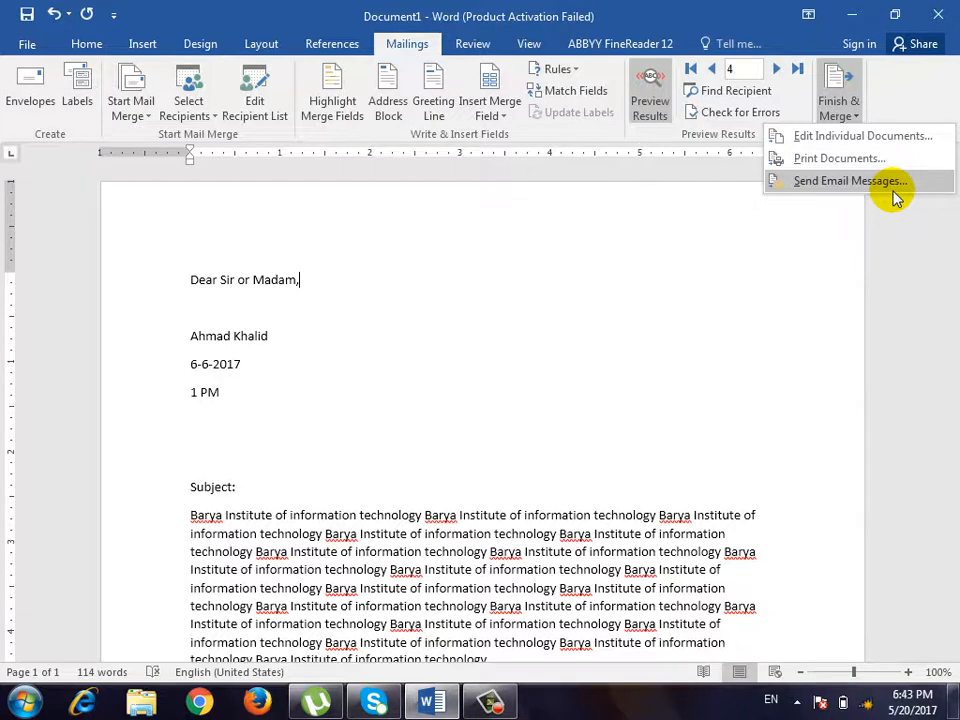
left_click(915, 136)
left_click(506, 338)
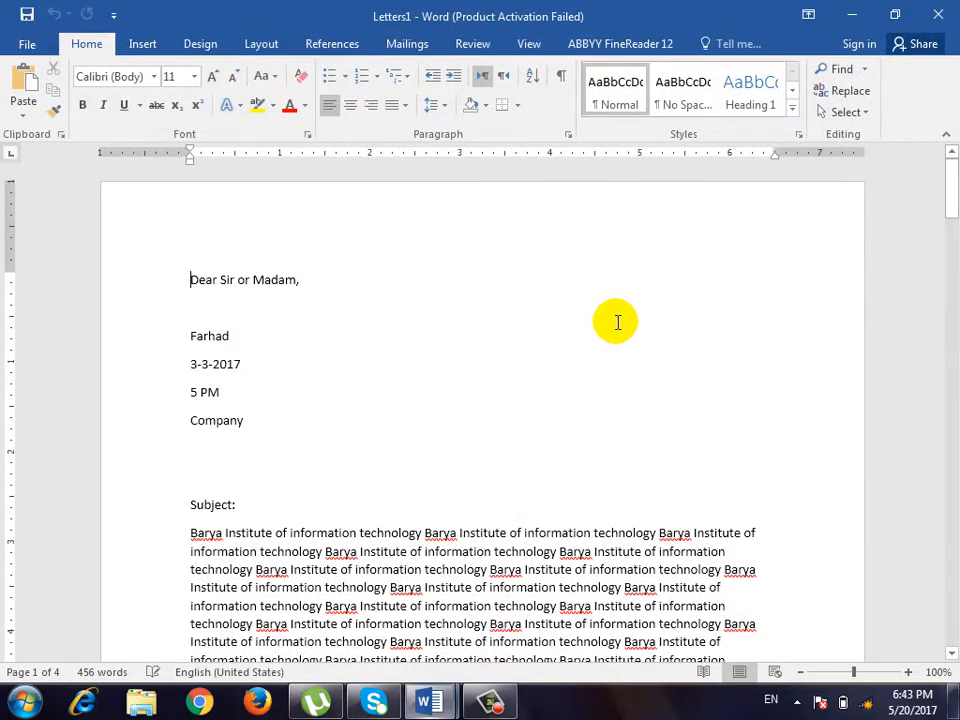
- Look through the merged letters, examining the recipient details above the subject and the family address block below the body
scroll(617, 324, "down", 15)
scroll(579, 354, "down", 15)
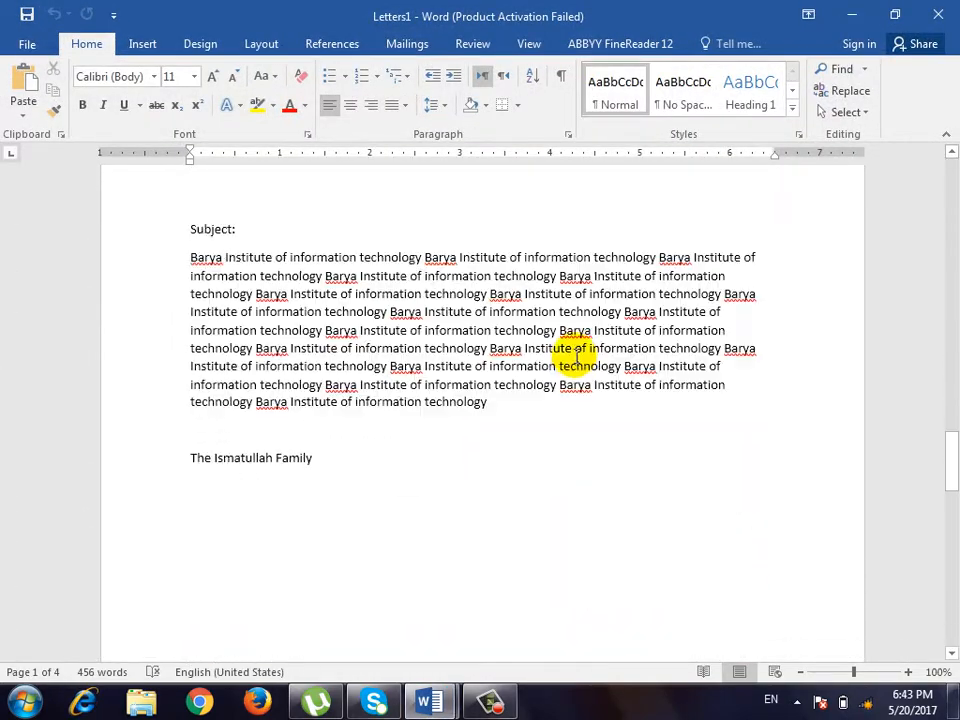
scroll(574, 354, "up", 14)
scroll(362, 364, "up", 7)
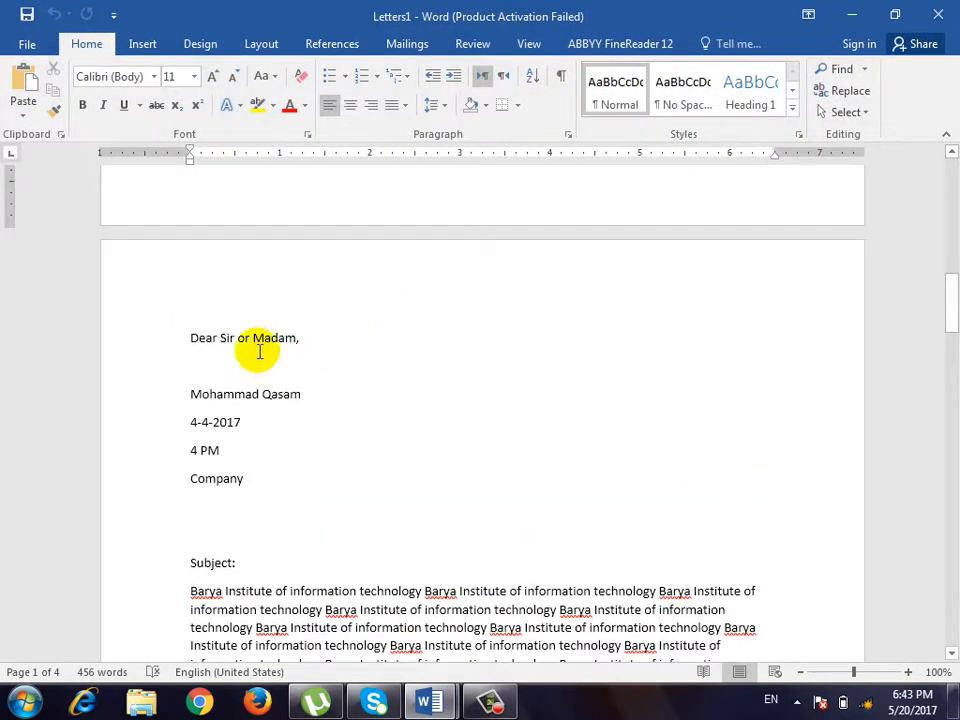
scroll(330, 330, "down", 4)
scroll(330, 315, "down", 5)
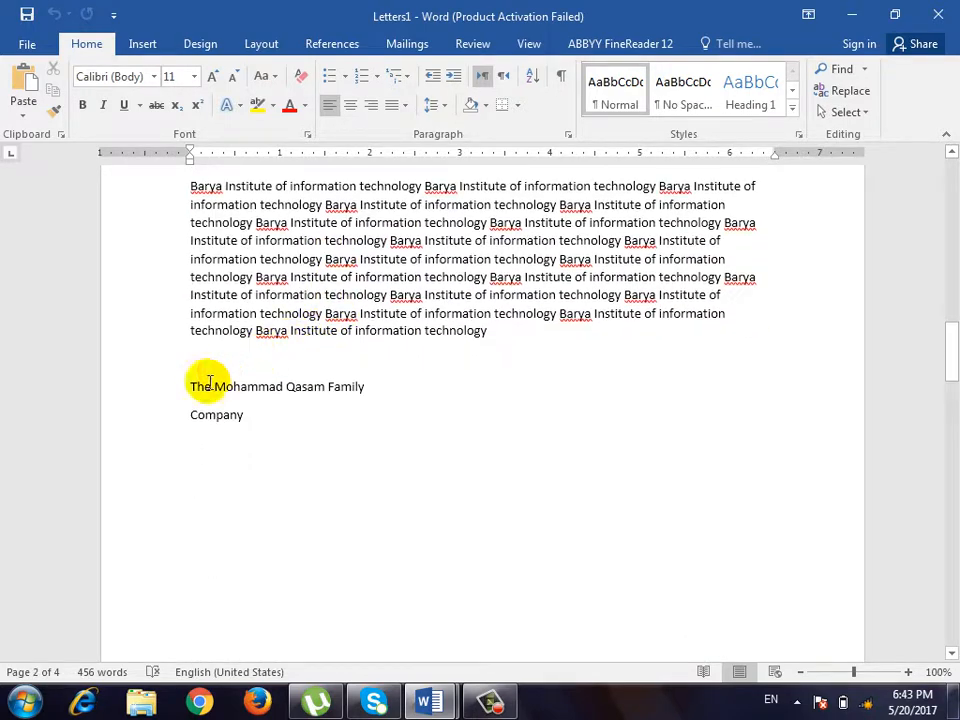
left_click_drag(268, 416, 193, 385)
scroll(641, 326, "up", 3)
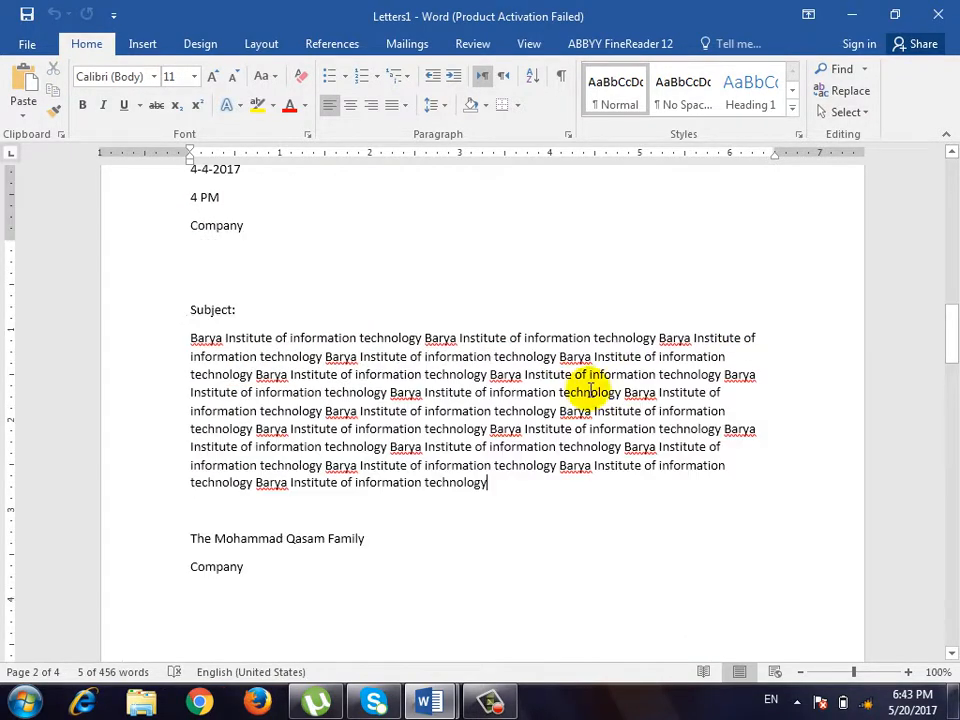
scroll(589, 401, "down", 10)
left_click(592, 406)
scroll(590, 400, "down", 8)
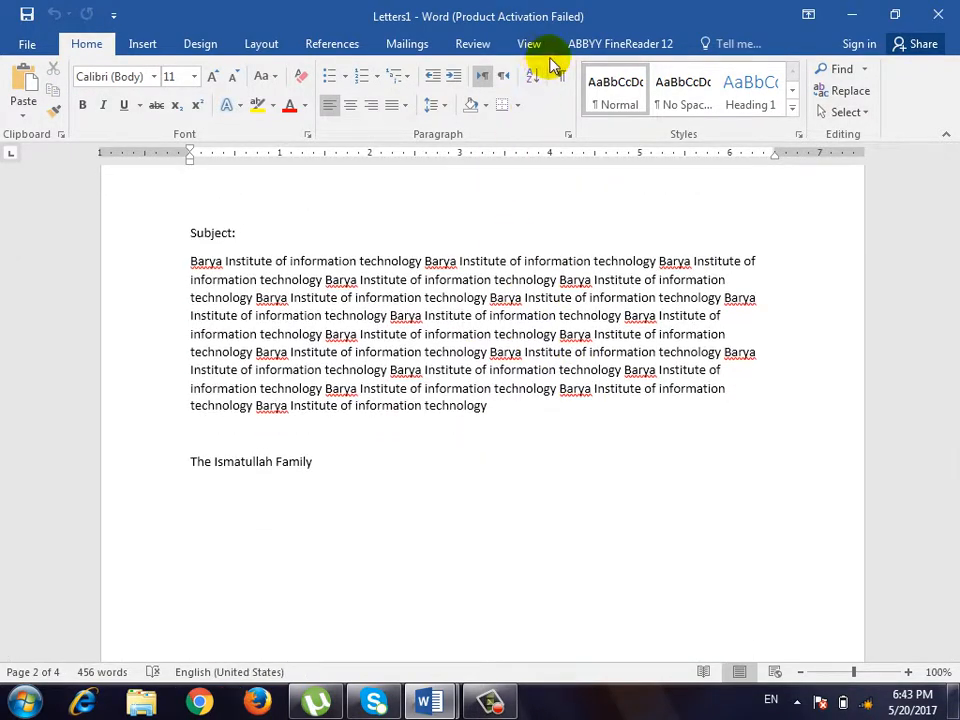
- Show the review tools, return to the first letter and view the spelling suggestions for its first "Barya"
left_click(410, 44)
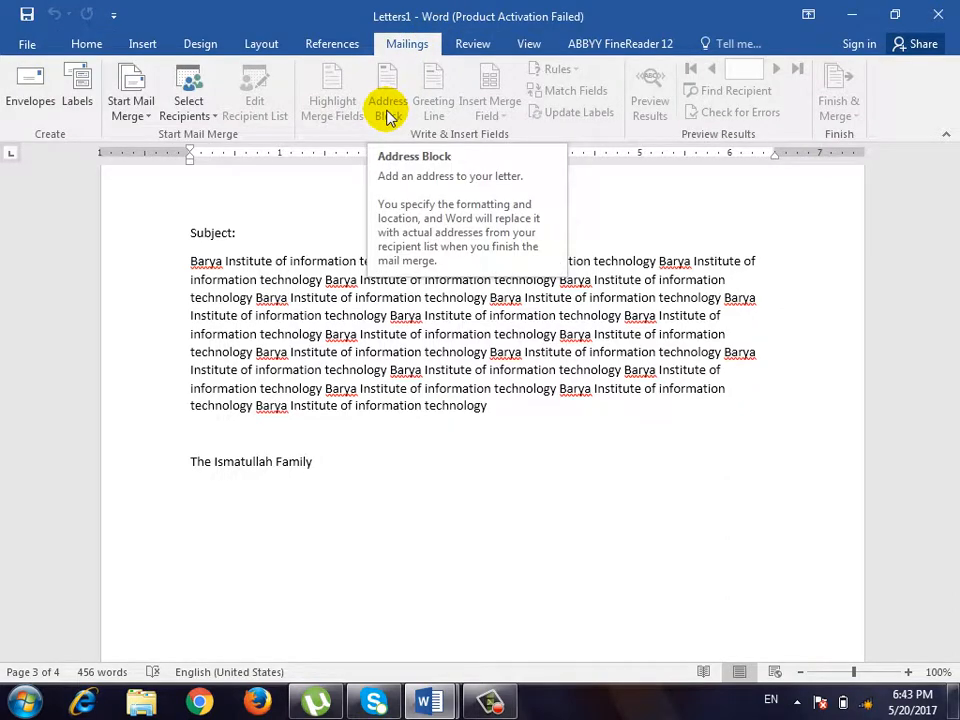
left_click(500, 52)
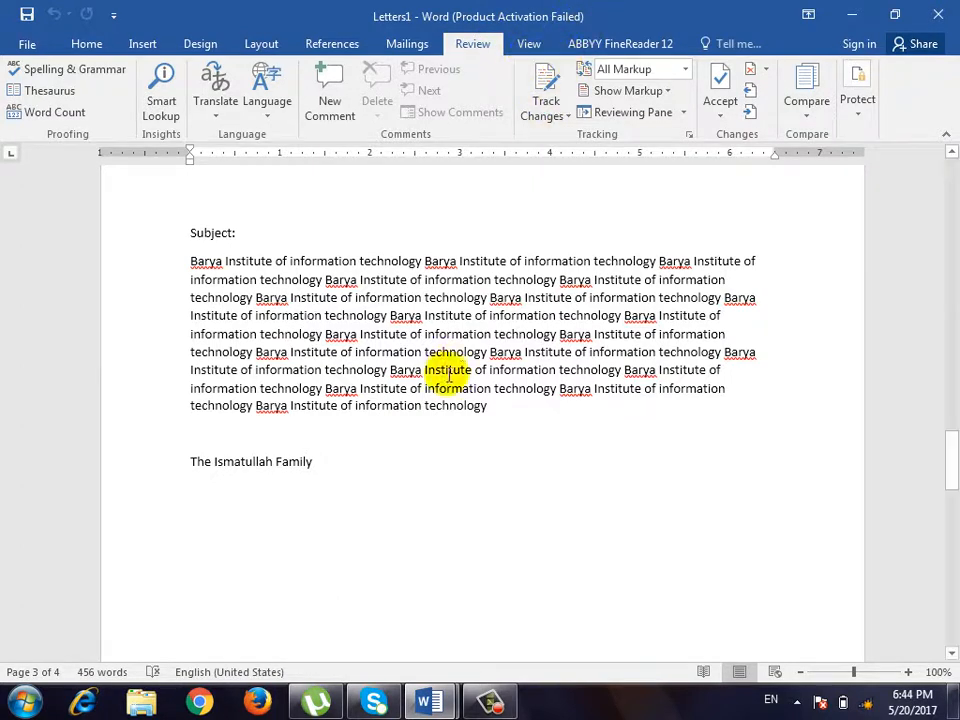
scroll(488, 296, "up", 5)
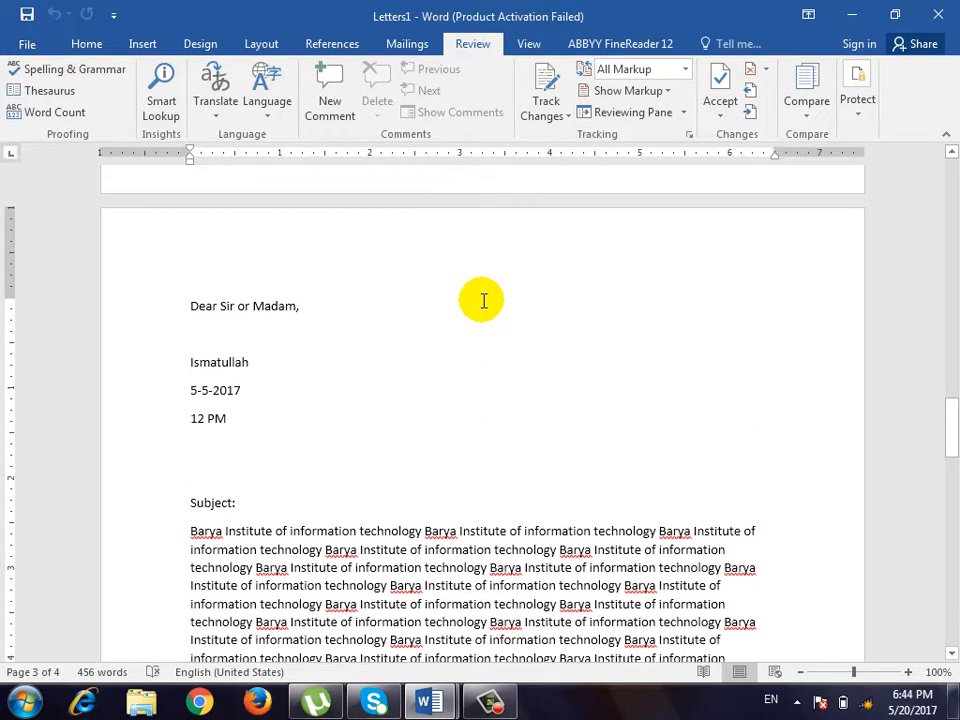
scroll(483, 300, "down", 1)
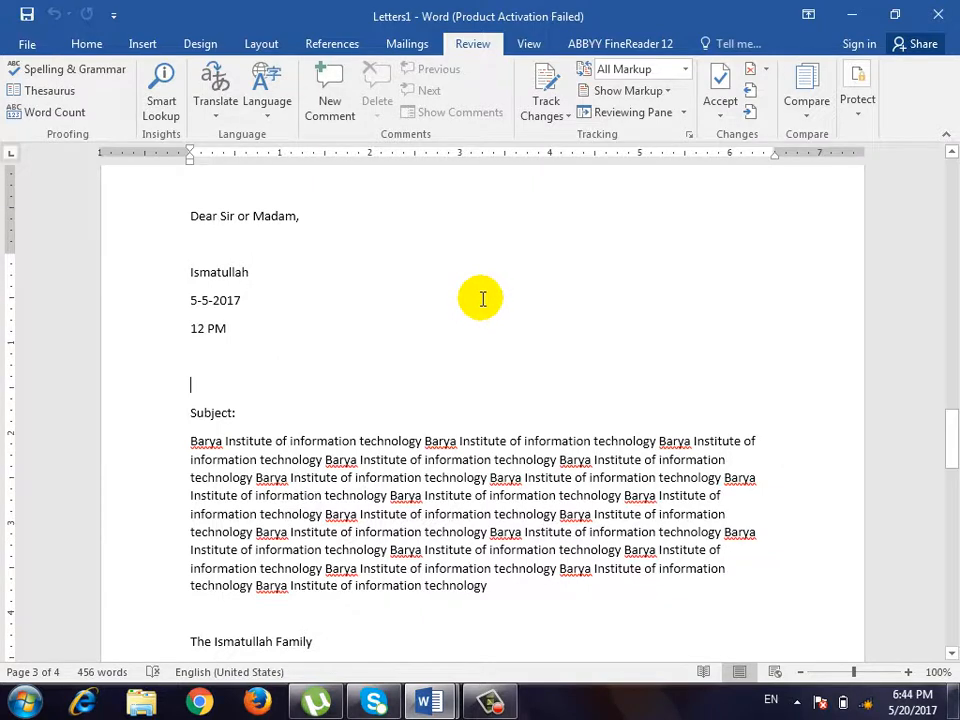
scroll(470, 290, "up", 15)
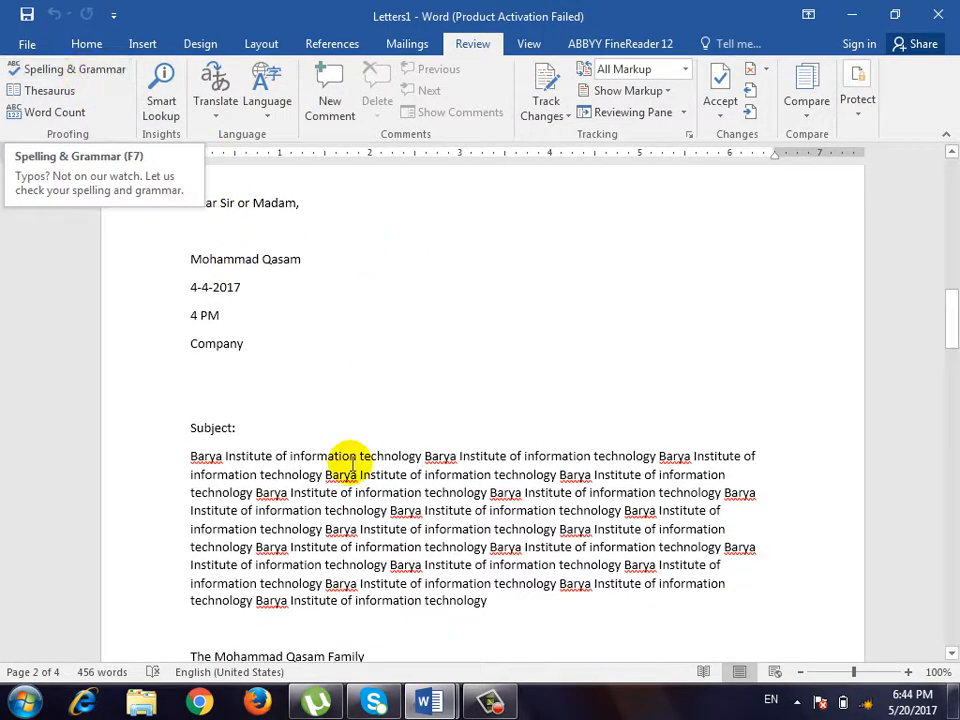
scroll(352, 460, "up", 15)
left_click(317, 330)
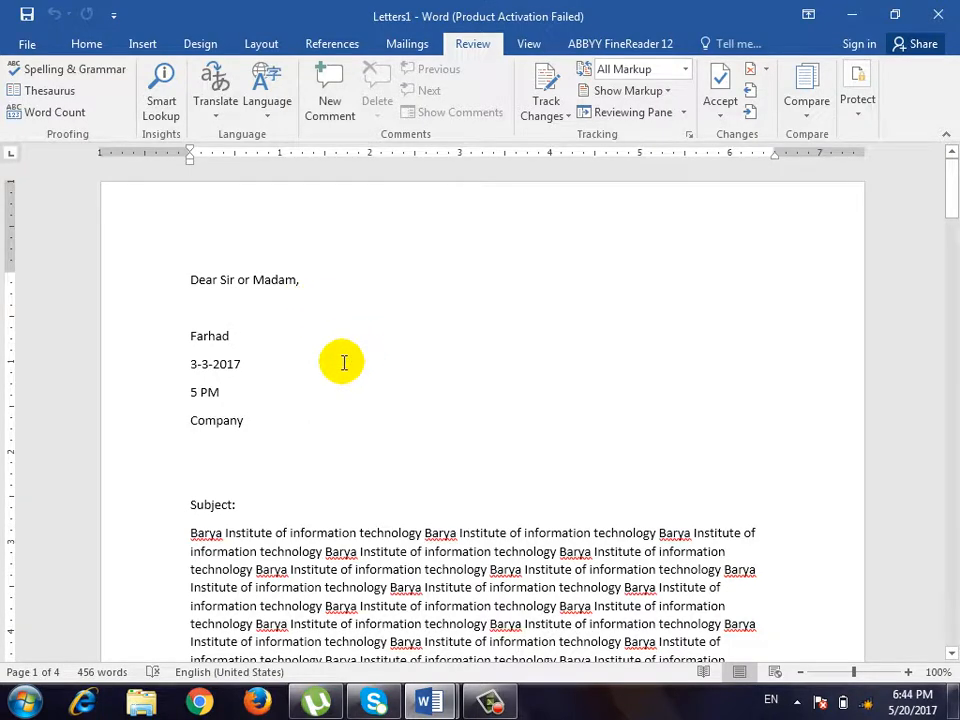
left_click(343, 419)
scroll(333, 470, "down", 2)
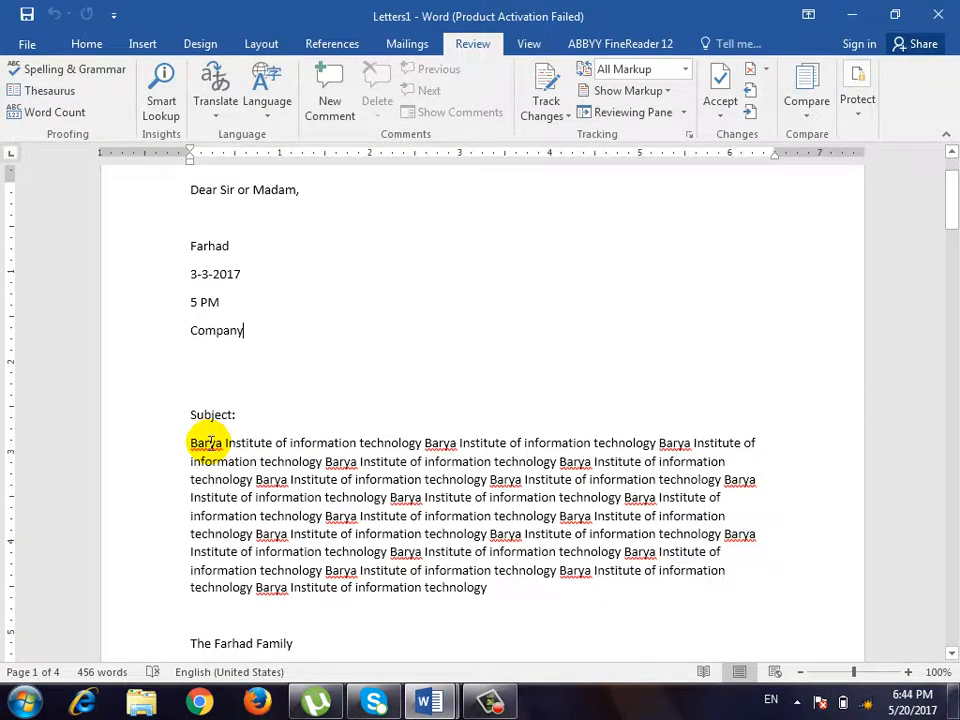
right_click(211, 445)
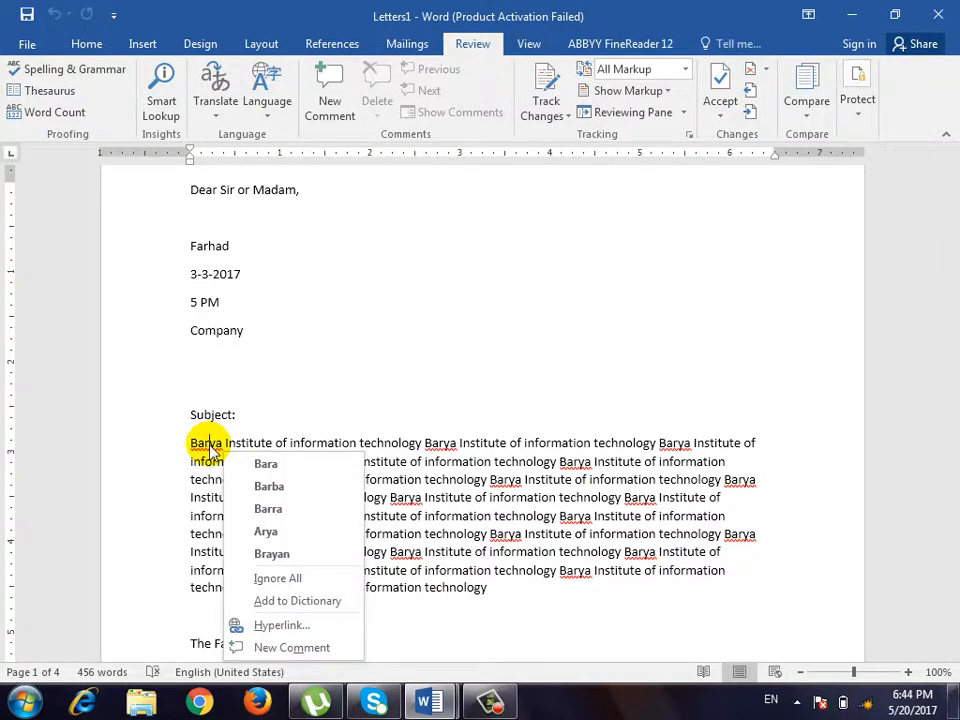
left_click(372, 344)
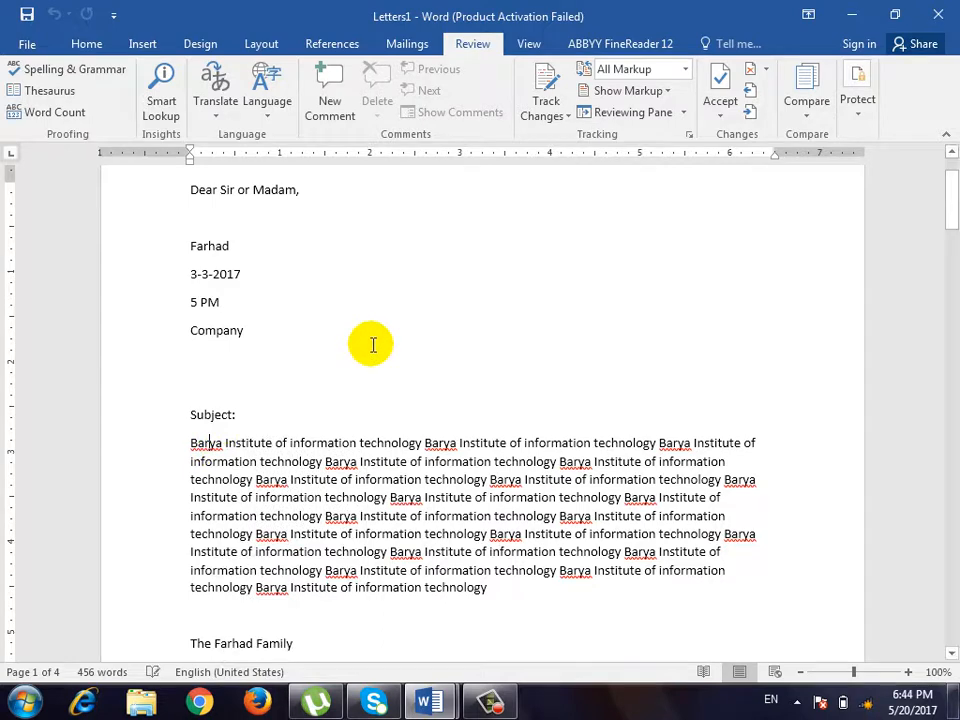
- Run the spelling and grammar check, ignore the first "Barya" once, and end the check
left_click(52, 72)
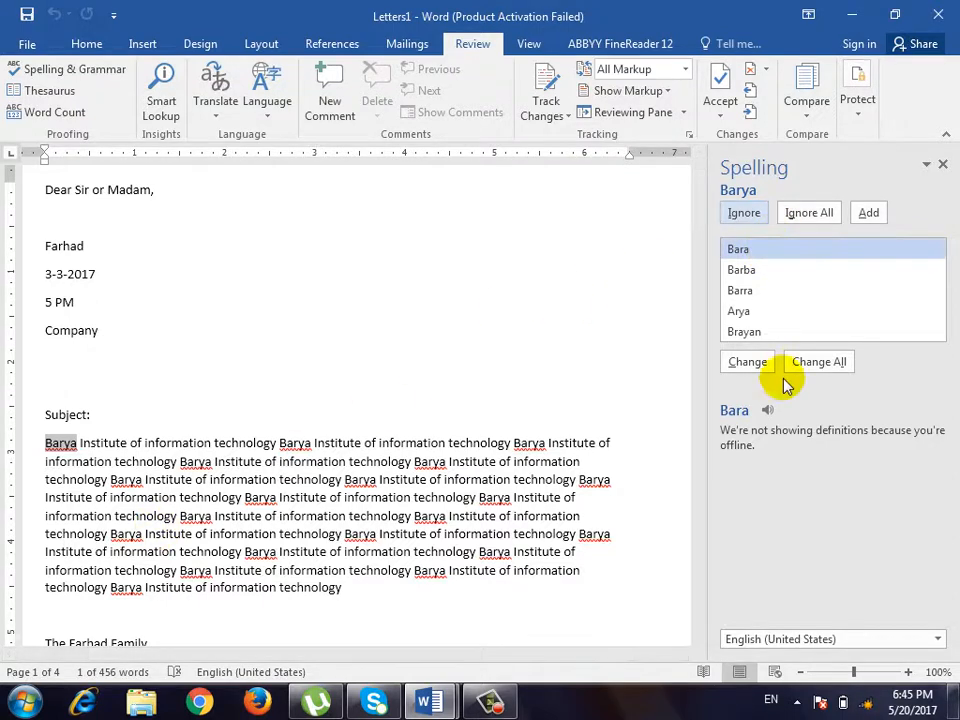
left_click(744, 269)
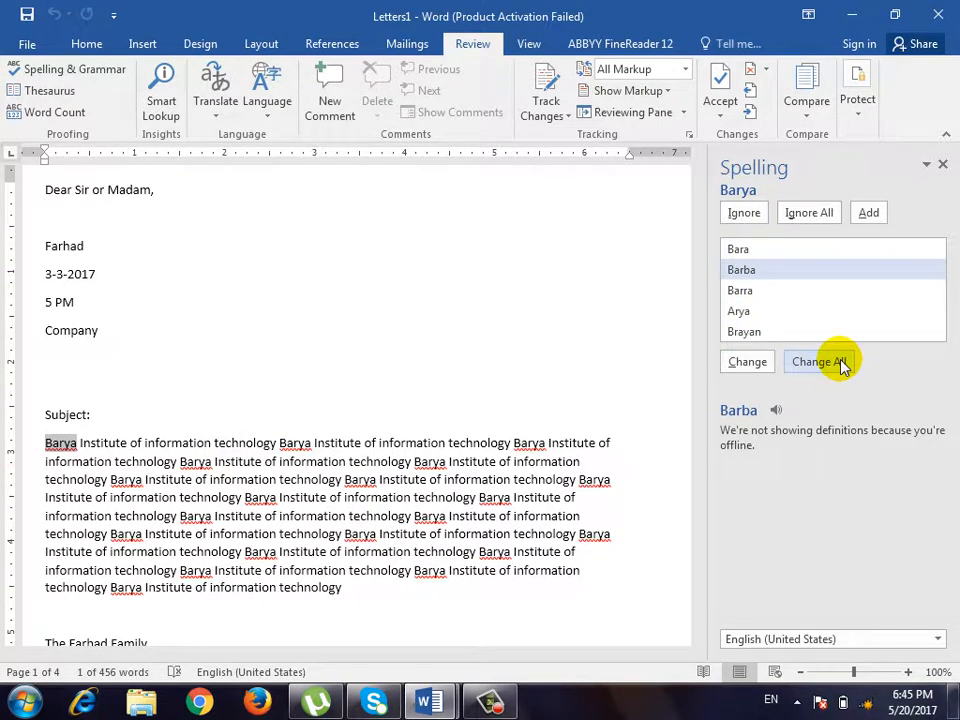
left_click(743, 214)
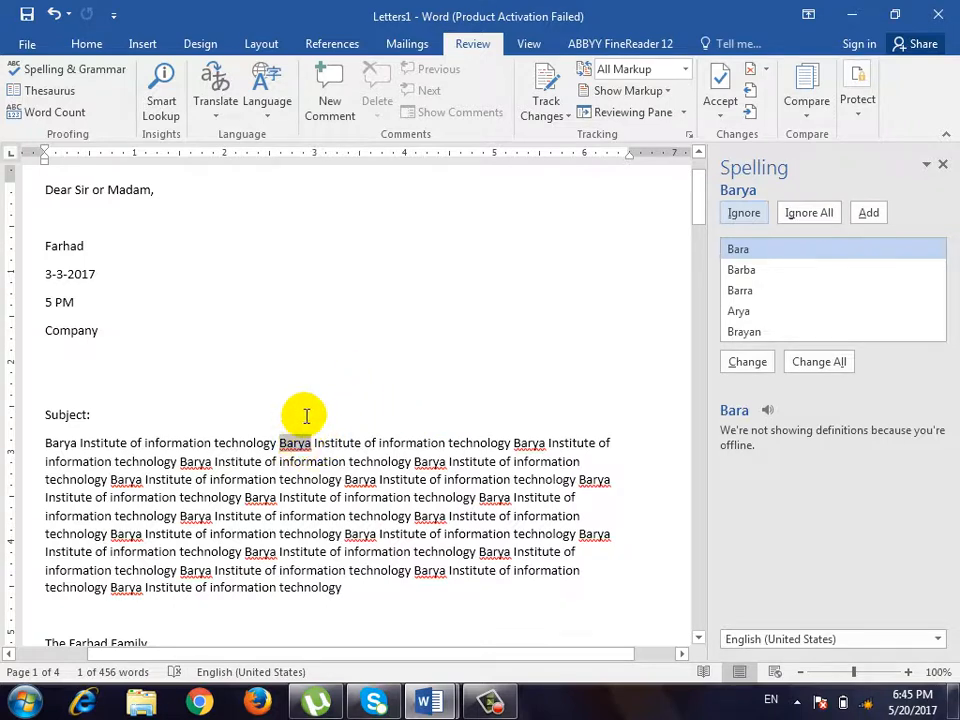
left_click(942, 164)
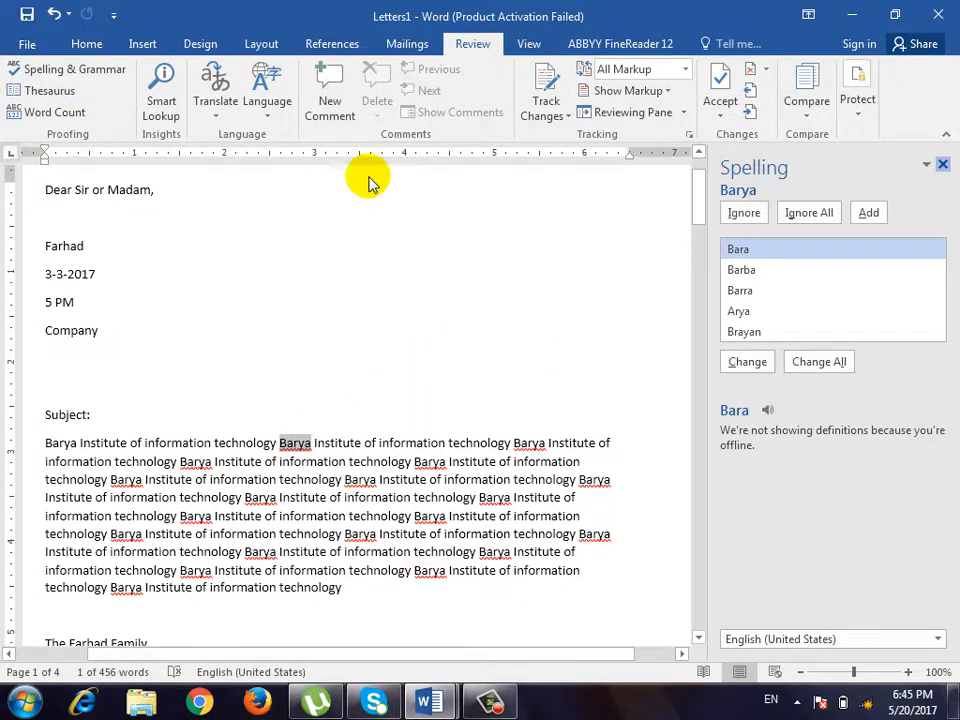
left_click(371, 362)
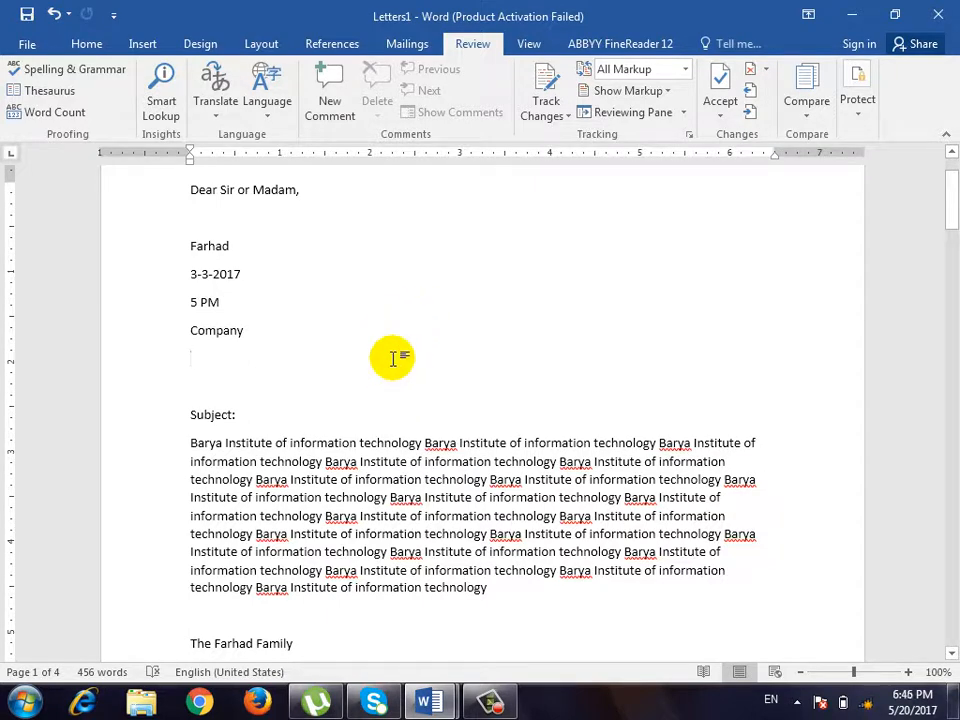
- Look up "Subject:" from the first letter in the thesaurus
scroll(393, 358, "up", 2)
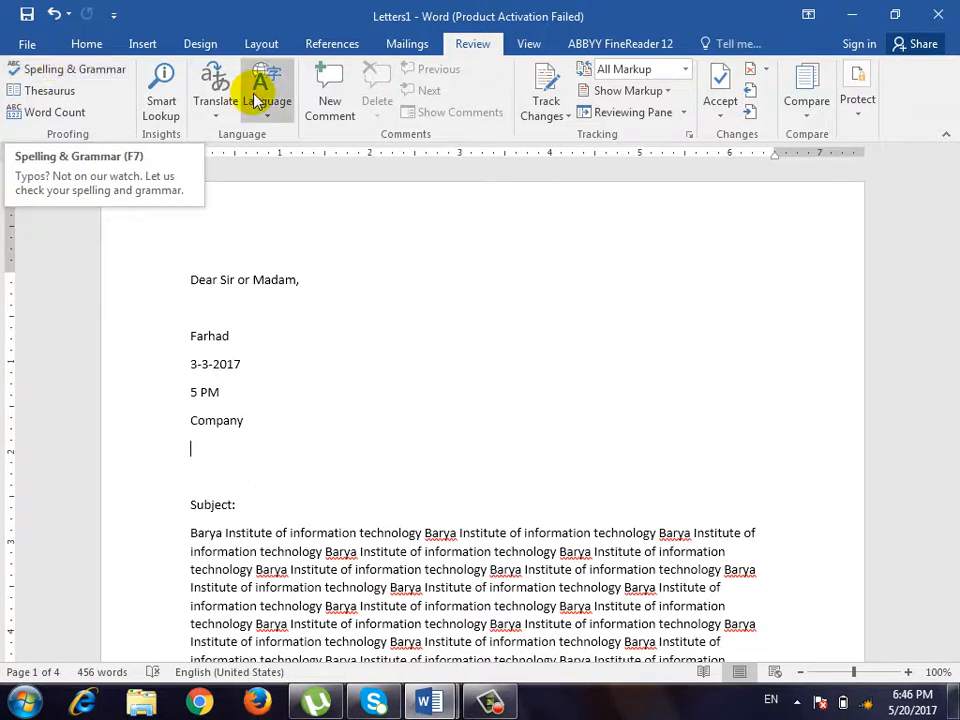
left_click(50, 91)
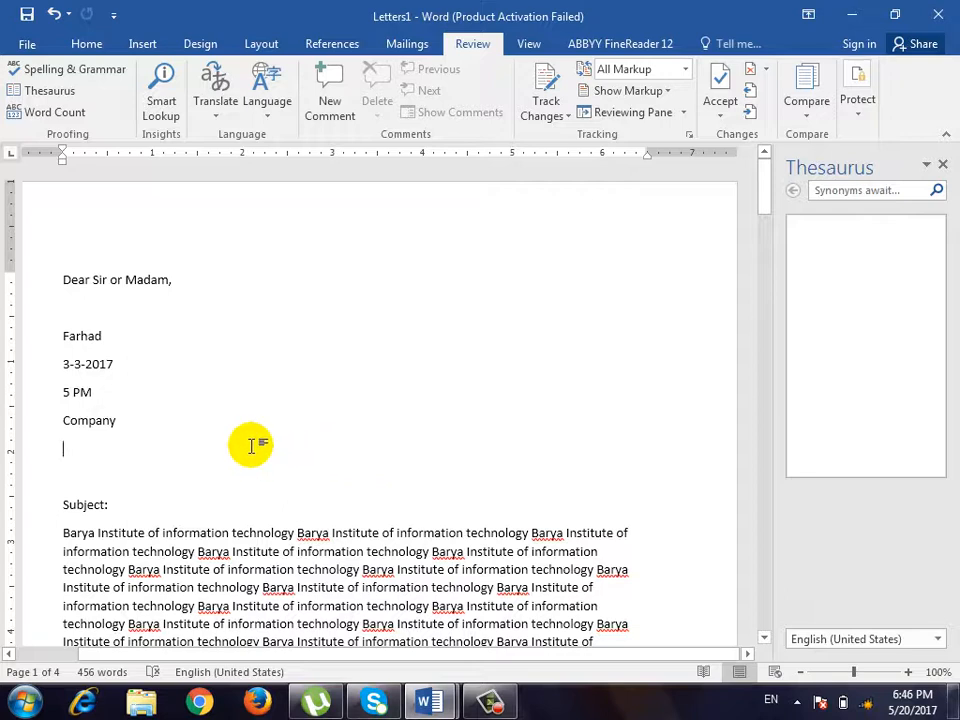
left_click_drag(118, 504, 64, 506)
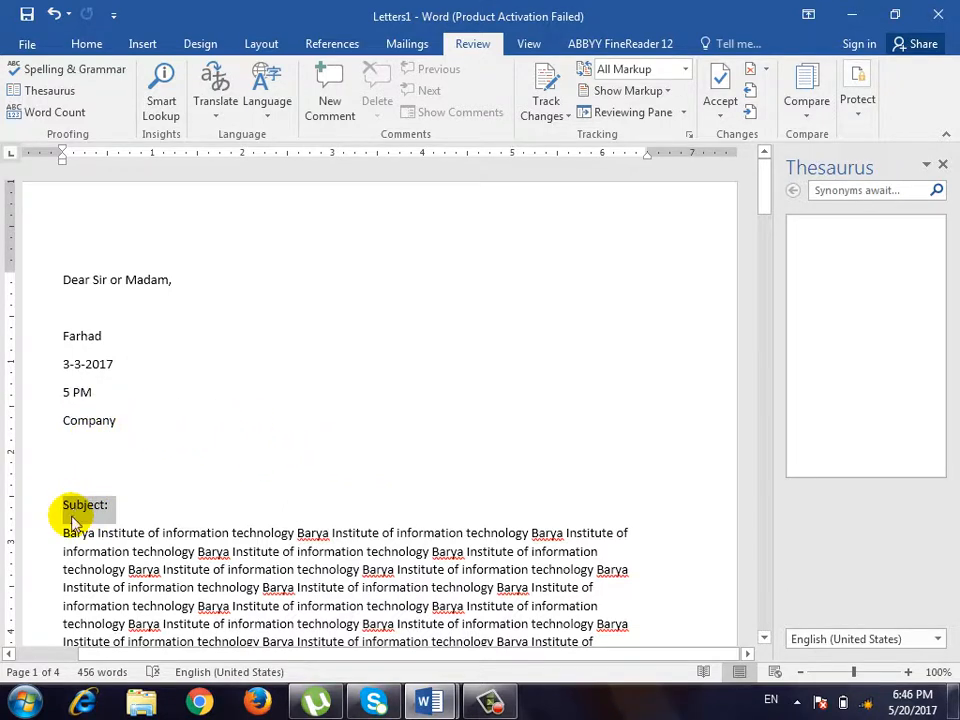
left_click(47, 90)
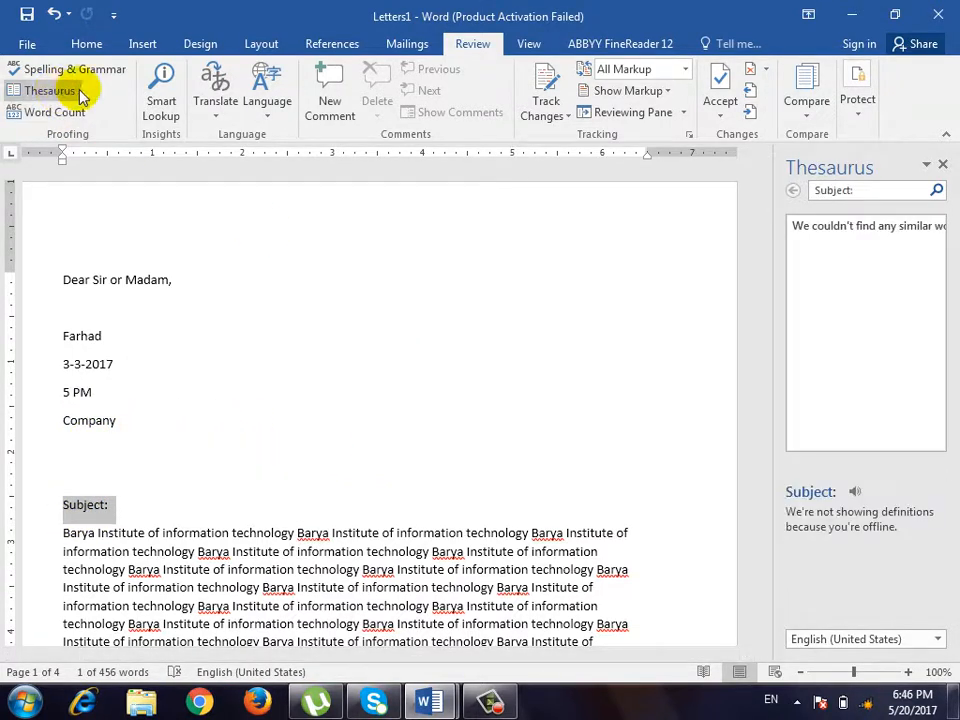
- Remove the colon after "Subject" in the first letter and look up "subject" in the thesaurus
left_click(119, 502)
key("BackSpace")
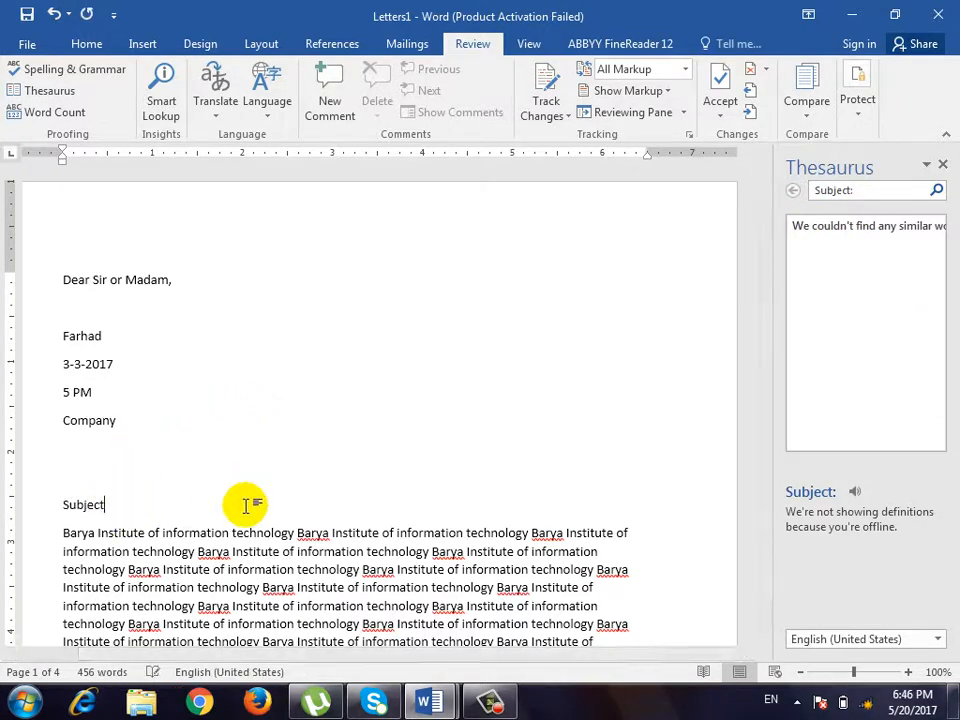
left_click_drag(108, 507, 60, 508)
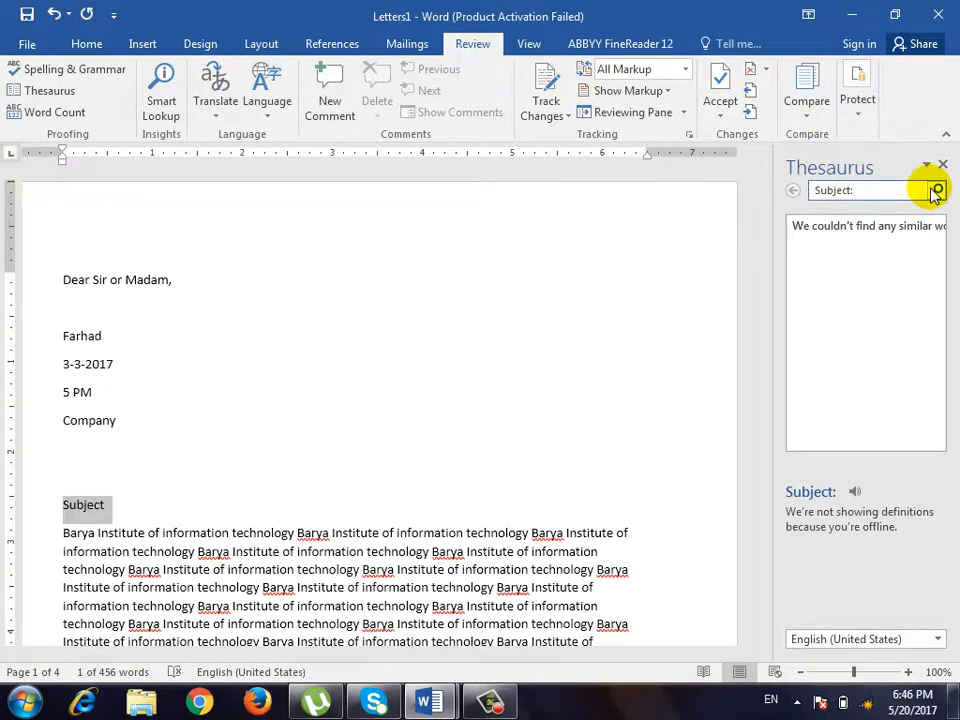
left_click(43, 476)
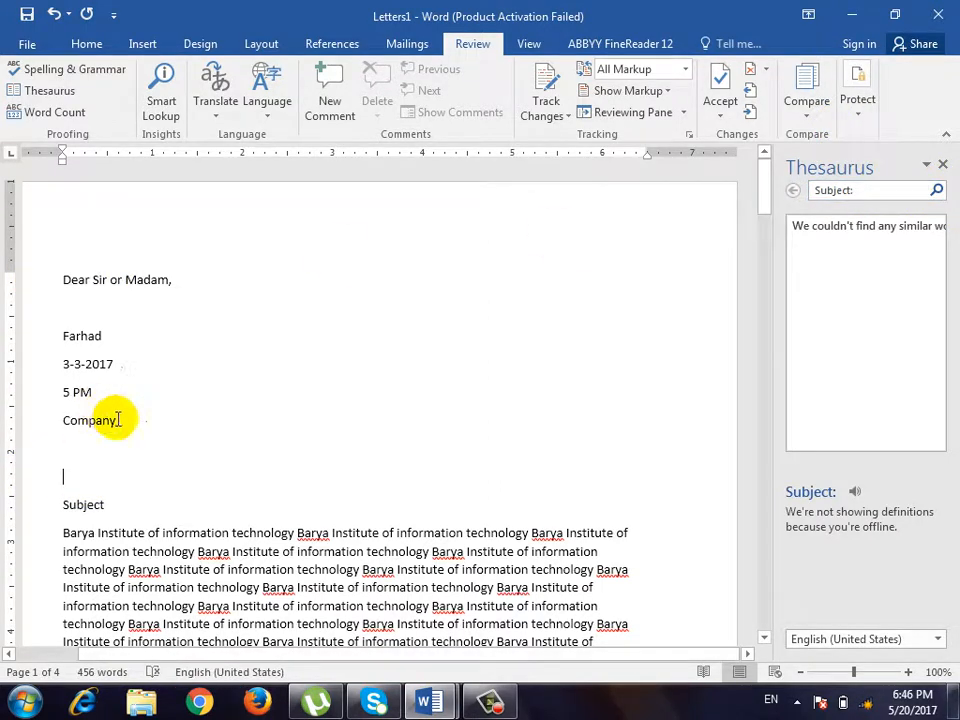
left_click_drag(113, 421, 63, 422)
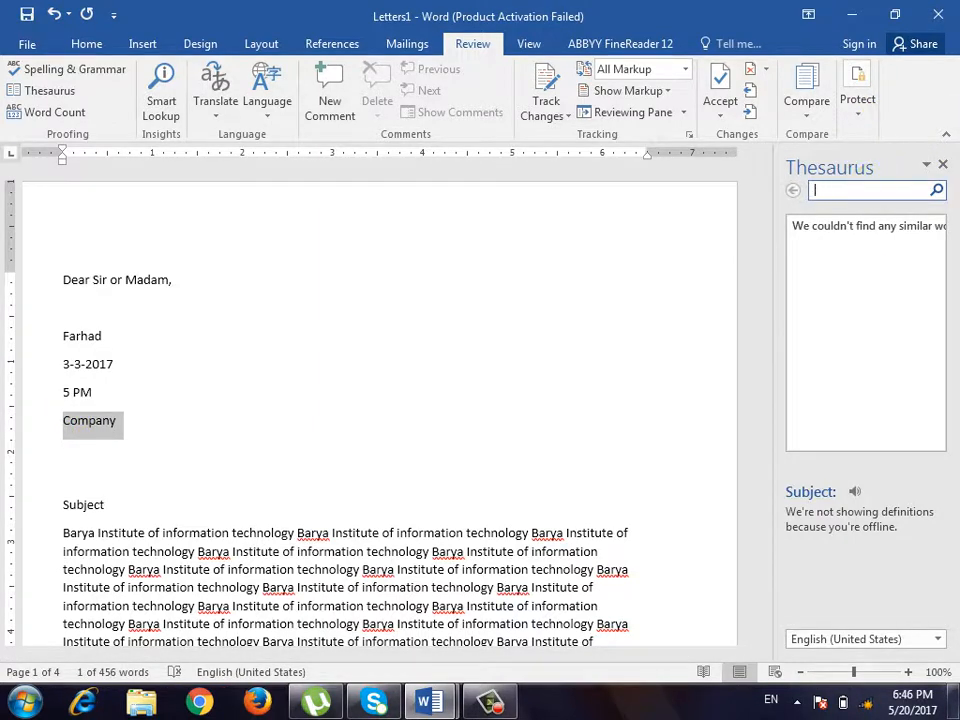
key("Return")
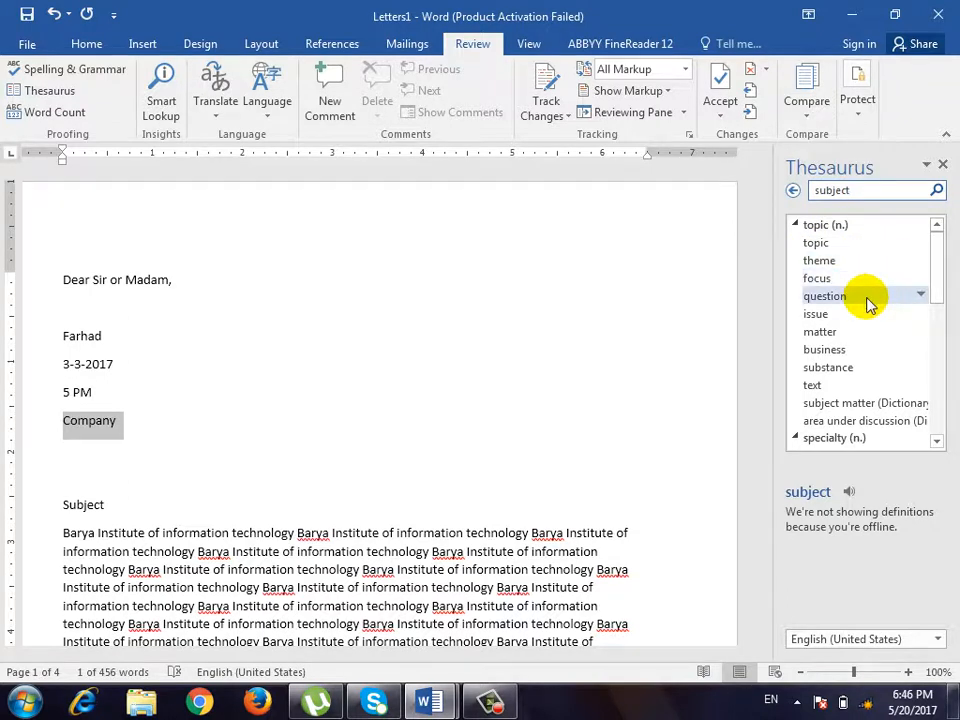
- Look up "good" and "nice" in the thesaurus, and close the thesaurus
double_click(872, 192)
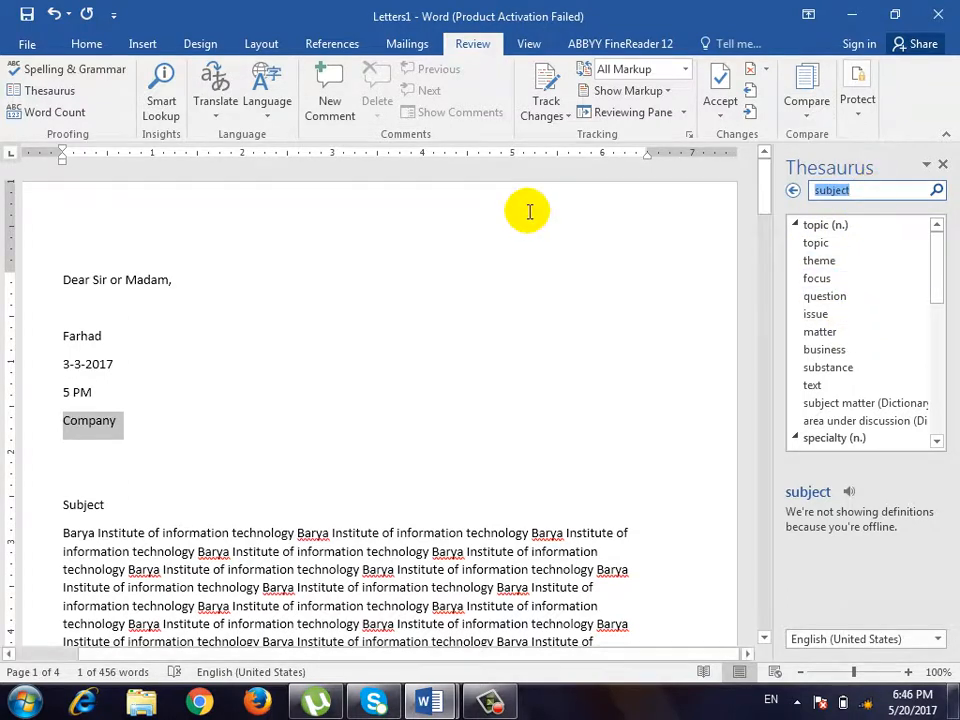
type("good")
key("Return")
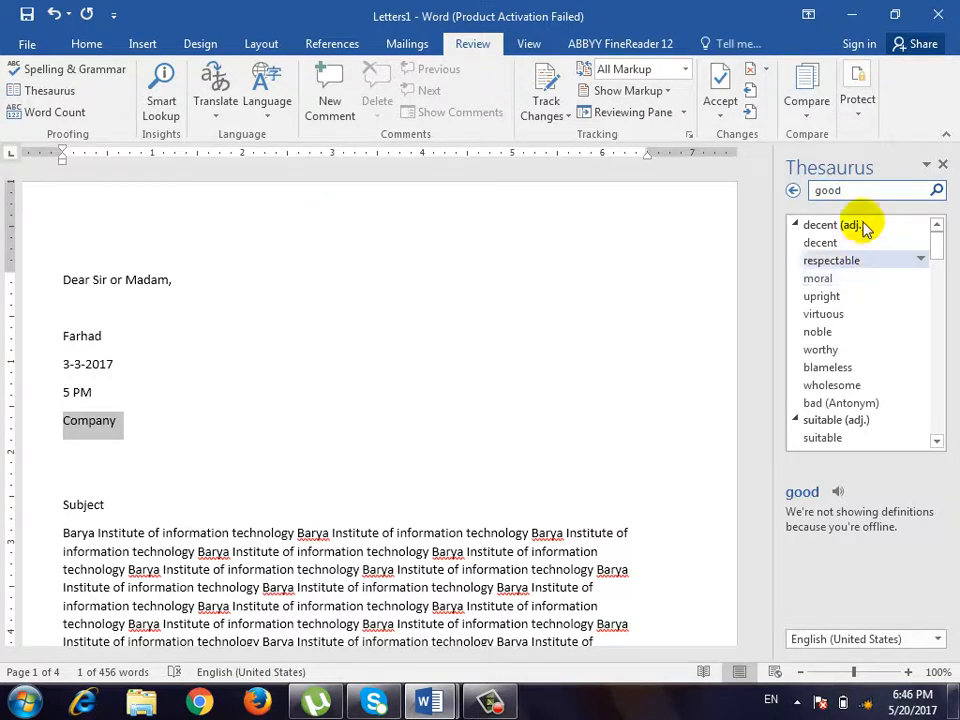
left_click_drag(851, 189, 668, 190)
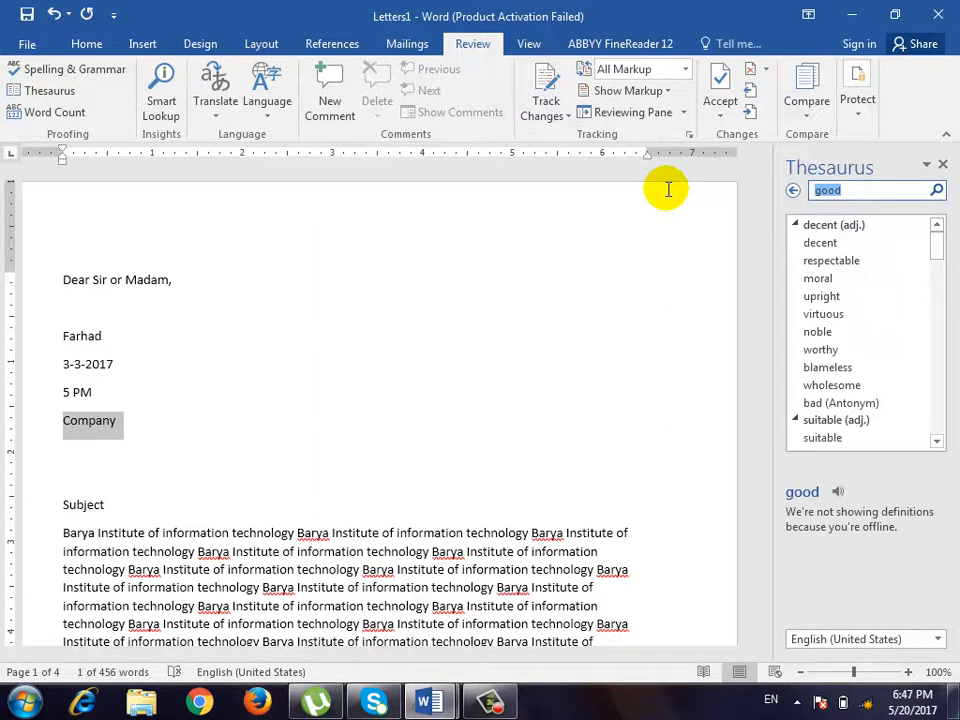
type("nice")
key("Return")
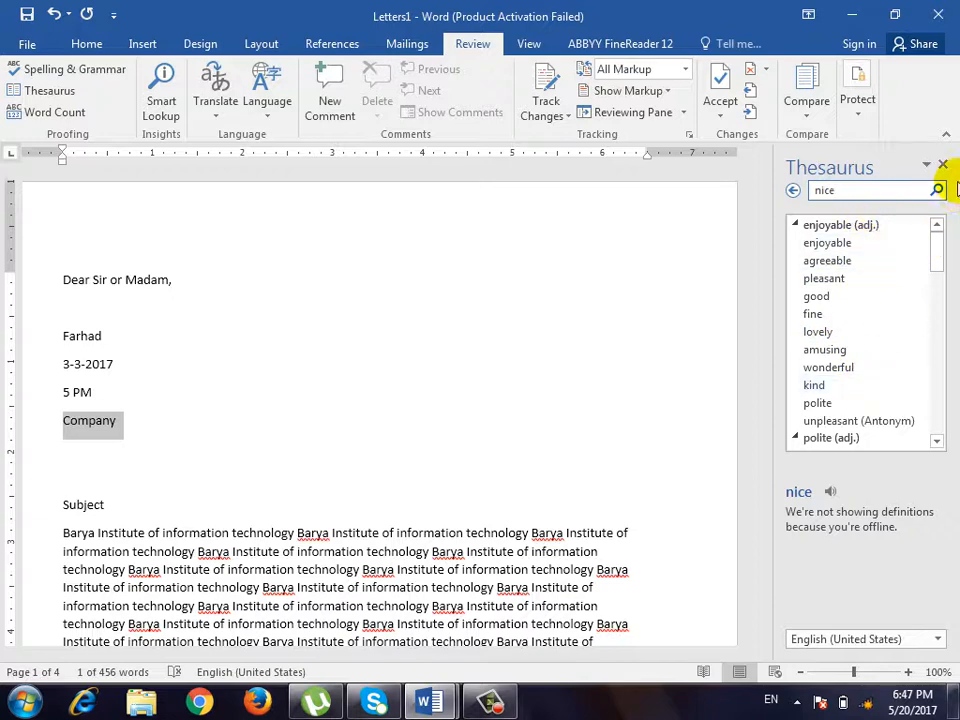
left_click(942, 163)
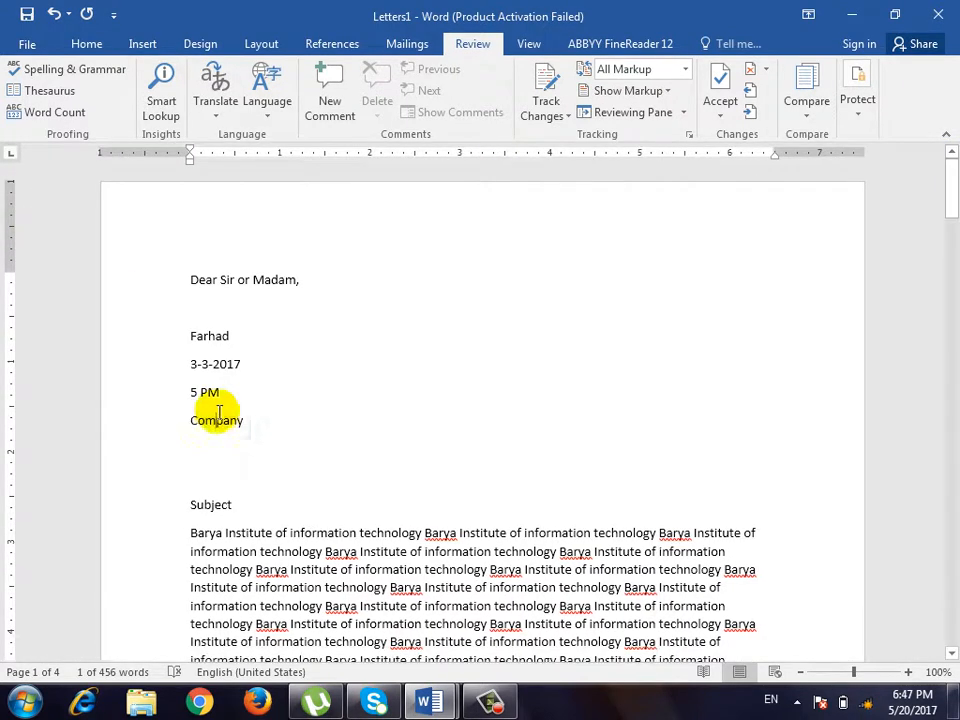
- Try replacing "Company" in the first letter with the synonym "Corporation", undo the replacement and view its synonyms again
right_click(223, 420)
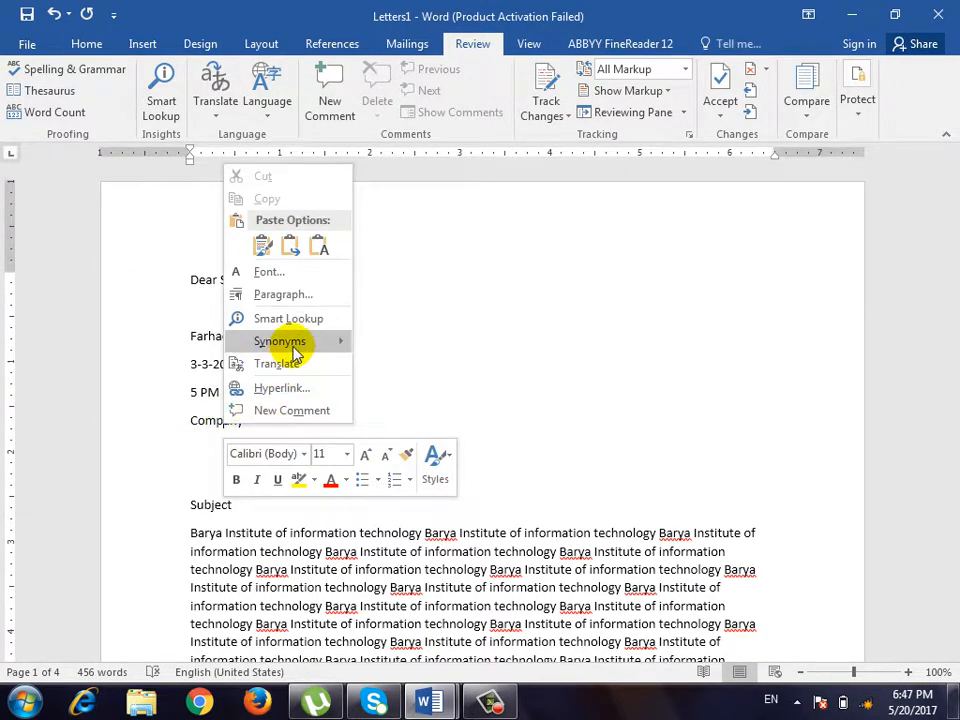
mouse_move(296, 354)
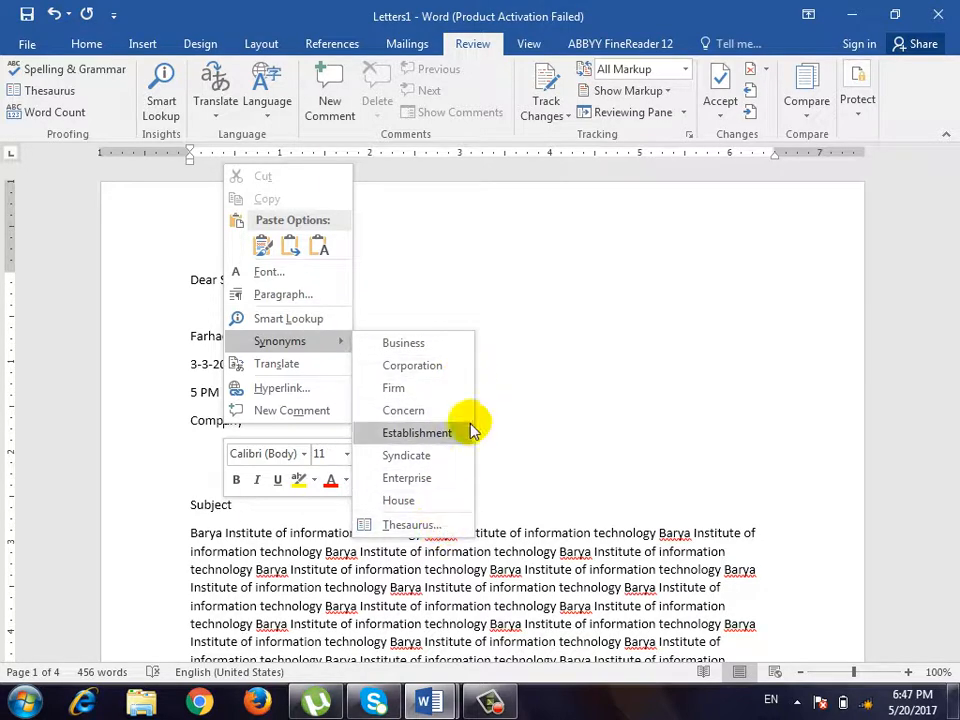
left_click(435, 365)
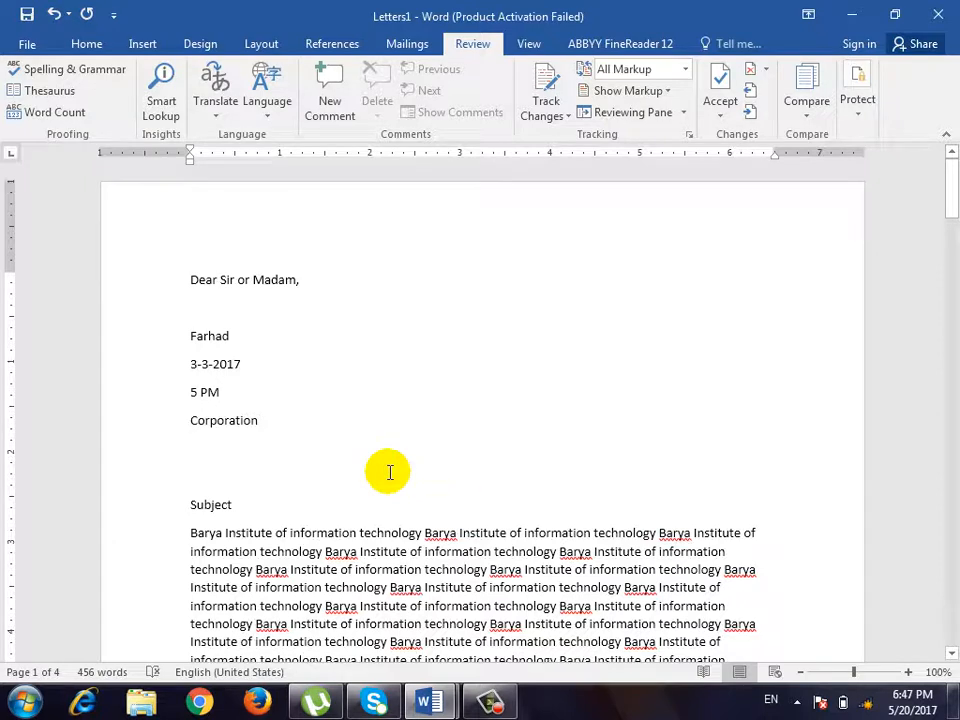
key("ctrl+z")
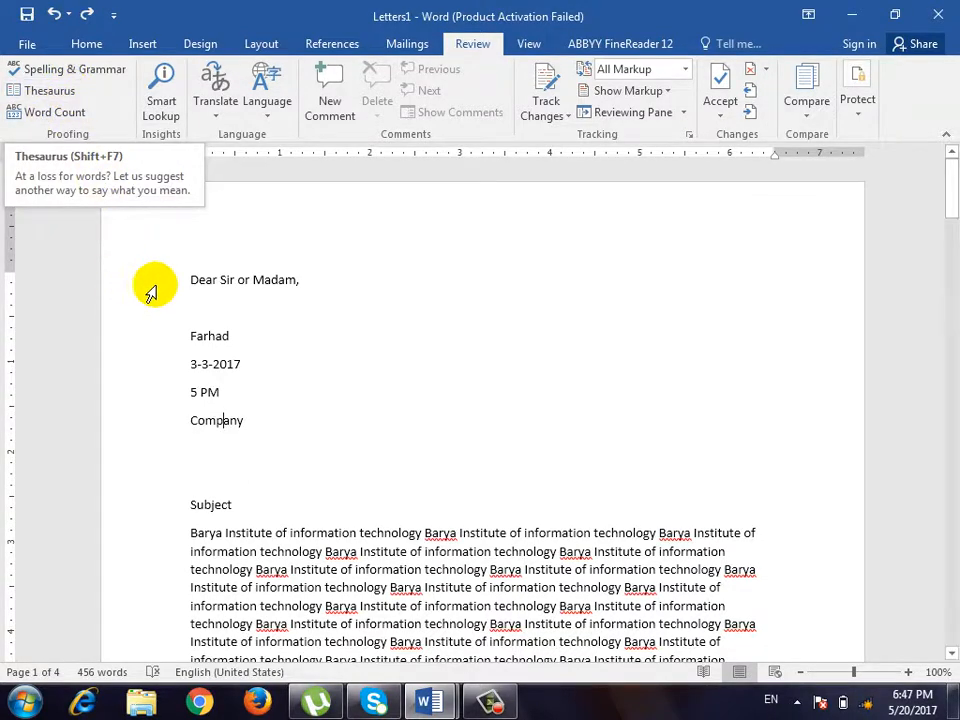
right_click(232, 420)
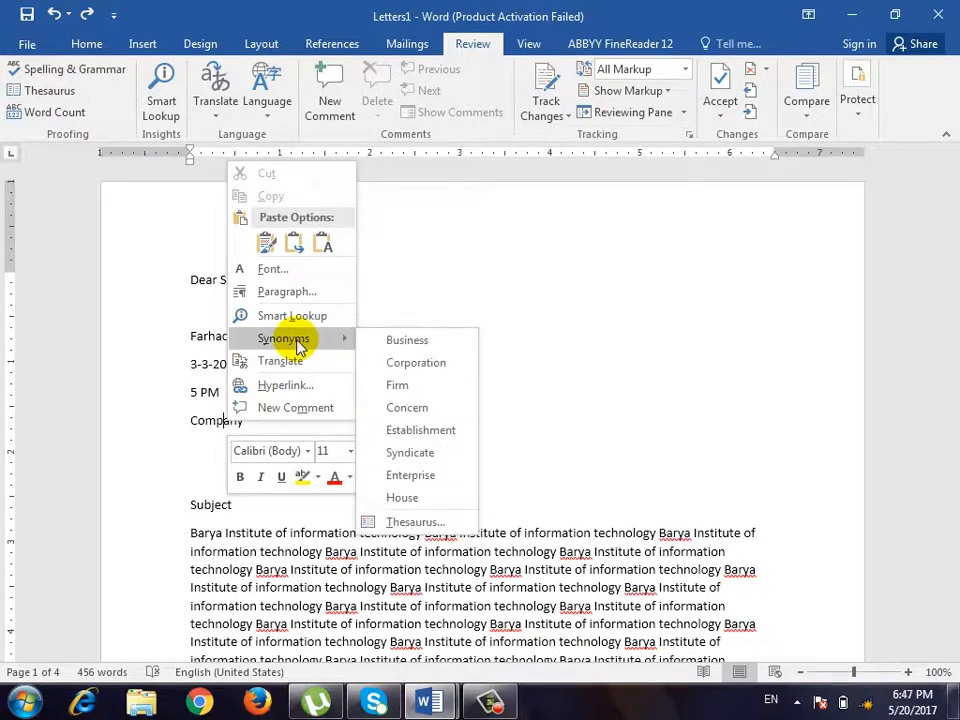
left_click(606, 252)
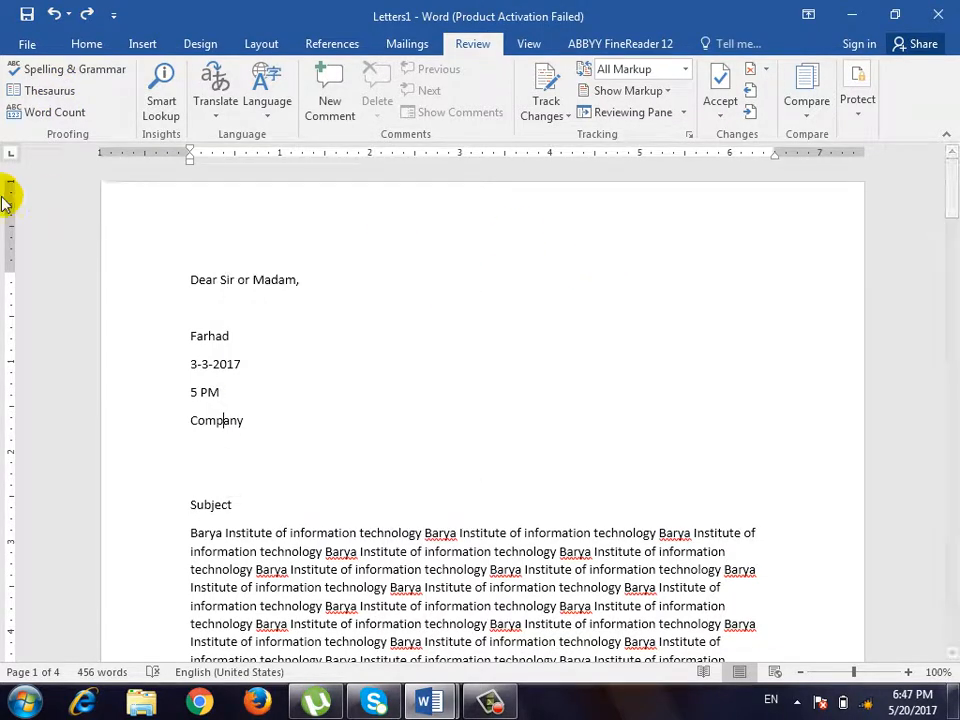
- View the word count statistics for the merged letters and return to "Company" in the first letter
left_click(46, 118)
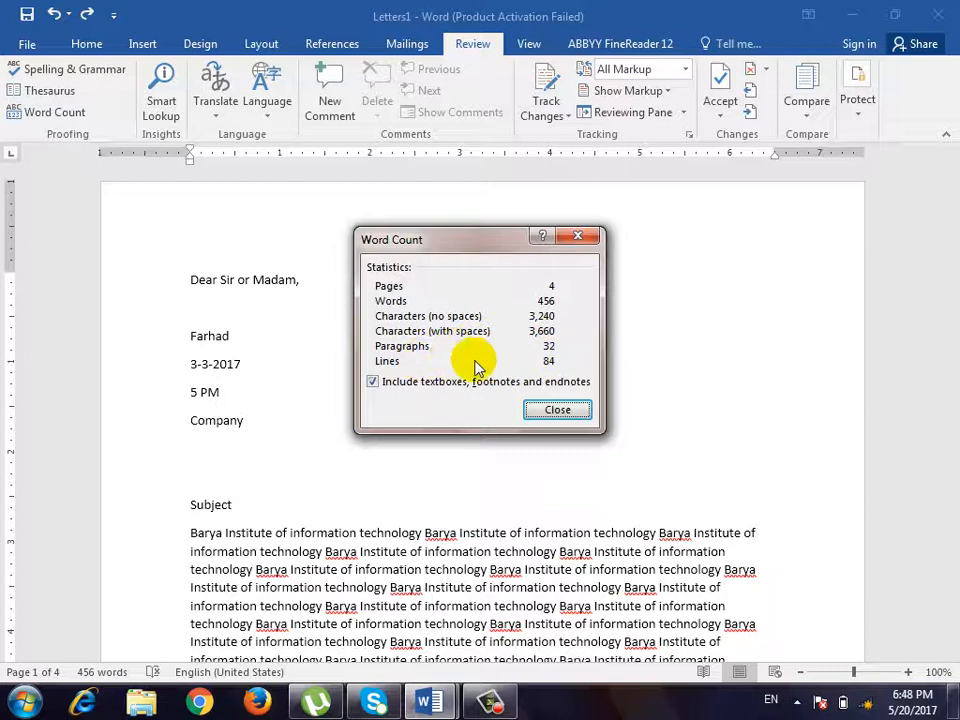
left_click(555, 411)
left_click(222, 420)
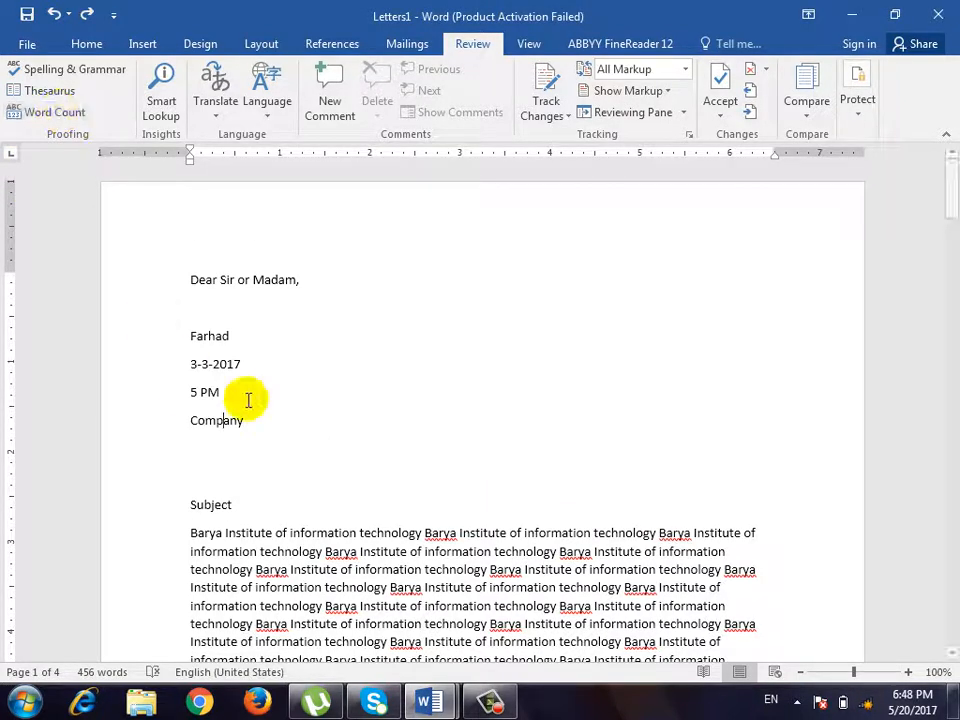